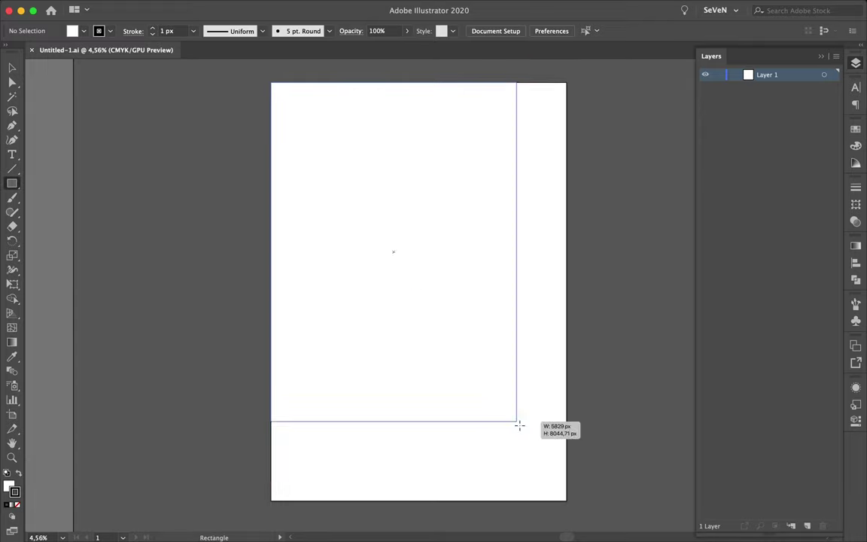
- Split the page-sized rectangle into a grid of 31 rows with 21 px gutters
{"action": "left_click", "coordinate": [118, 6]}
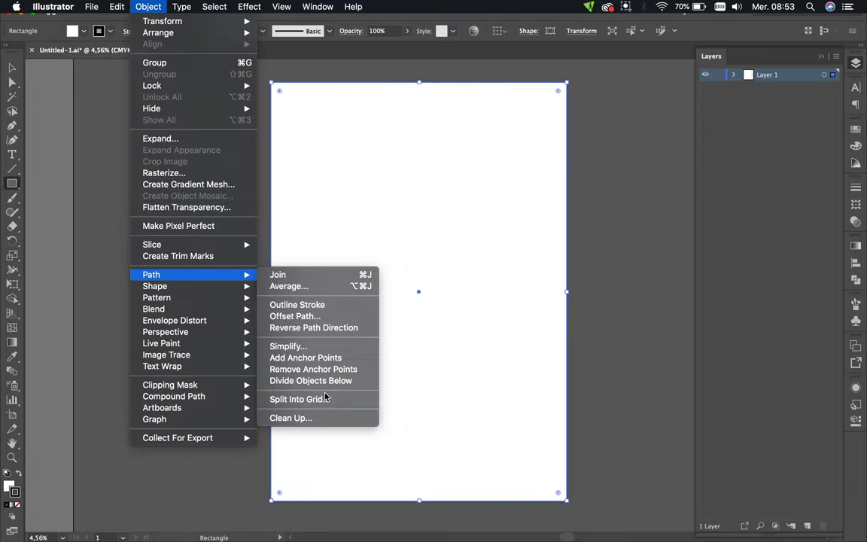
{"action": "left_click", "coordinate": [290, 397]}
{"action": "left_click", "coordinate": [605, 359]}
{"action": "type", "text": "31"}
{"action": "key", "text": "Tab"}
{"action": "key", "text": "Tab"}
{"action": "type", "text": "21"}
{"action": "left_click", "coordinate": [805, 289]}
{"action": "type", "text": "21"}
{"action": "key", "text": "Return"}
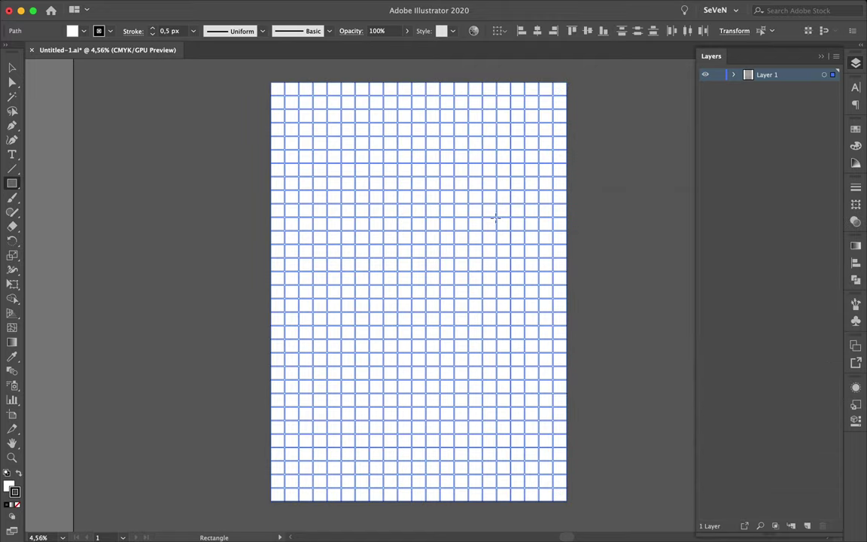
- Draw bars above, below, left and right of the artboard, then lock the Hide and Grid layers
{"action": "key", "text": "v"}
{"action": "left_click", "coordinate": [531, 227]}
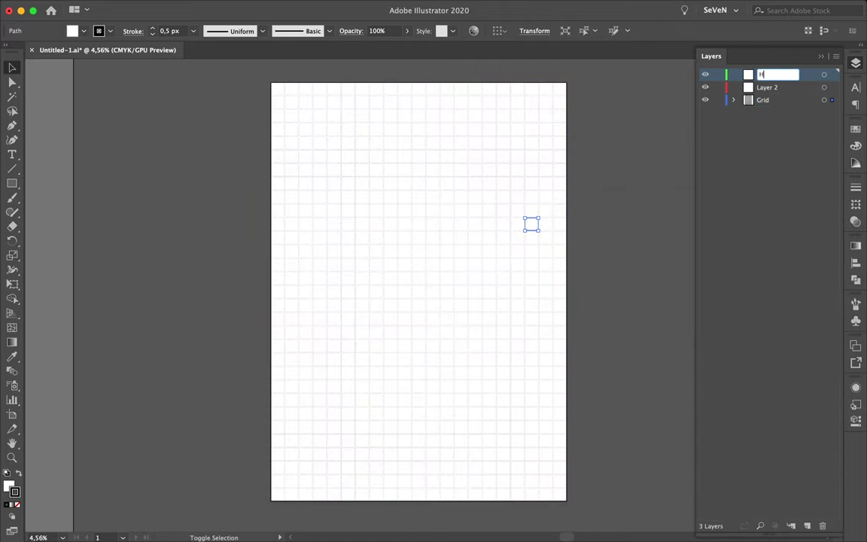
{"action": "scroll", "coordinate": [475, 199], "scroll_direction": "up", "scroll_amount": 3}
{"action": "mouse_move", "coordinate": [251, 111]}
{"action": "left_mouse_down"}
{"action": "mouse_move", "coordinate": [512, 115]}
{"action": "mouse_move", "coordinate": [576, 138]}
{"action": "left_mouse_up"}
{"action": "key", "text": "v"}
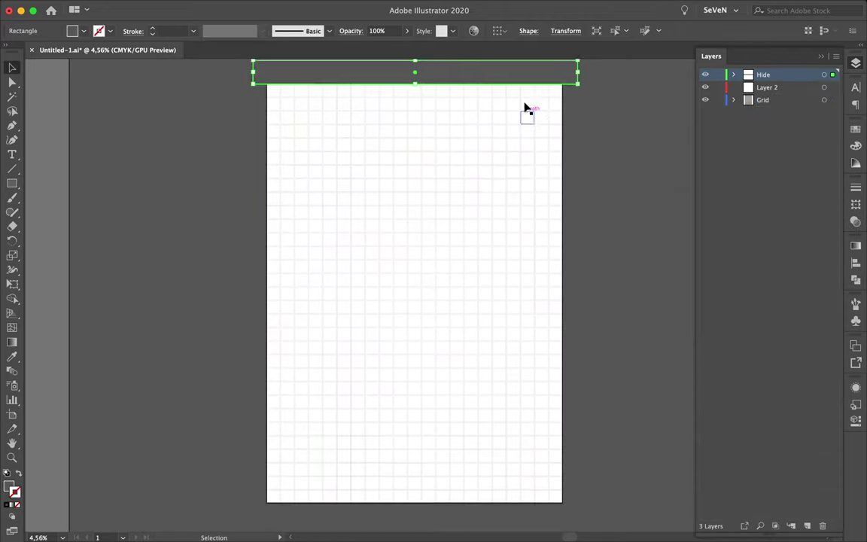
{"action": "left_click_drag", "start_coordinate": [527, 120], "coordinate": [545, 514]}
{"action": "key", "text": "m"}
{"action": "left_click_drag", "start_coordinate": [215, 67], "coordinate": [267, 394]}
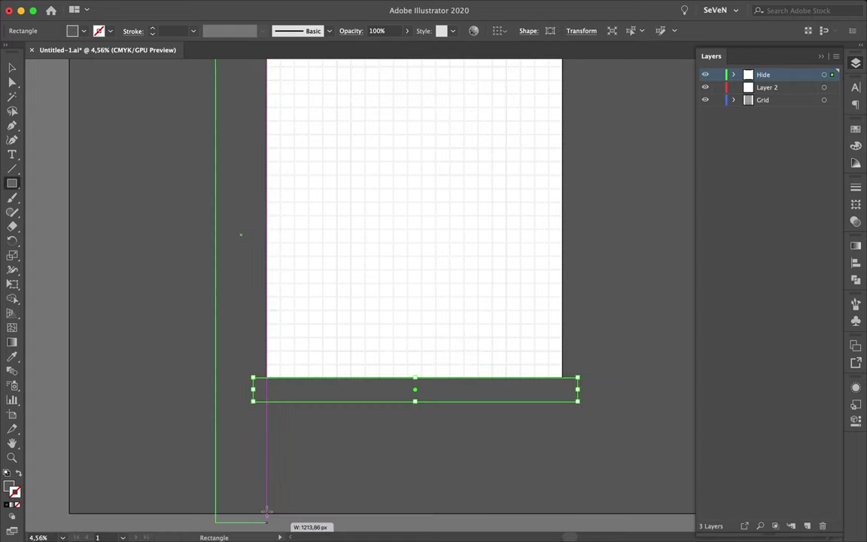
{"action": "key", "text": "v"}
{"action": "left_click_drag", "start_coordinate": [254, 284], "coordinate": [600, 285]}
{"action": "left_click", "coordinate": [718, 87], "text": "alt"}
{"action": "left_click", "coordinate": [767, 87]}
- Draw a hexagon on the page with the Polygon tool
{"action": "scroll", "coordinate": [453, 237], "scroll_direction": "up", "scroll_amount": 3}
{"action": "scroll", "coordinate": [343, 202], "scroll_direction": "down", "scroll_amount": 1}
{"action": "left_click_drag", "start_coordinate": [12, 182], "coordinate": [87, 227]}
{"action": "left_click_drag", "start_coordinate": [258, 199], "coordinate": [304, 223]}
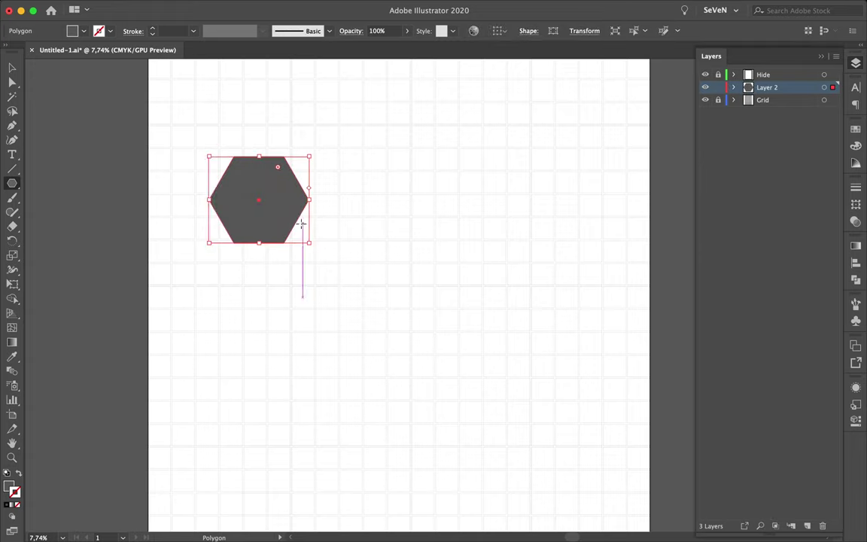
- Give the hexagon a white fill and thin stroke, shrink it, and draw a circle to its right
{"action": "key", "text": "i"}
{"action": "left_click", "coordinate": [212, 143]}
{"action": "scroll", "coordinate": [254, 169], "scroll_direction": "up", "scroll_amount": 3}
{"action": "left_click_drag", "start_coordinate": [256, 182], "coordinate": [255, 167]}
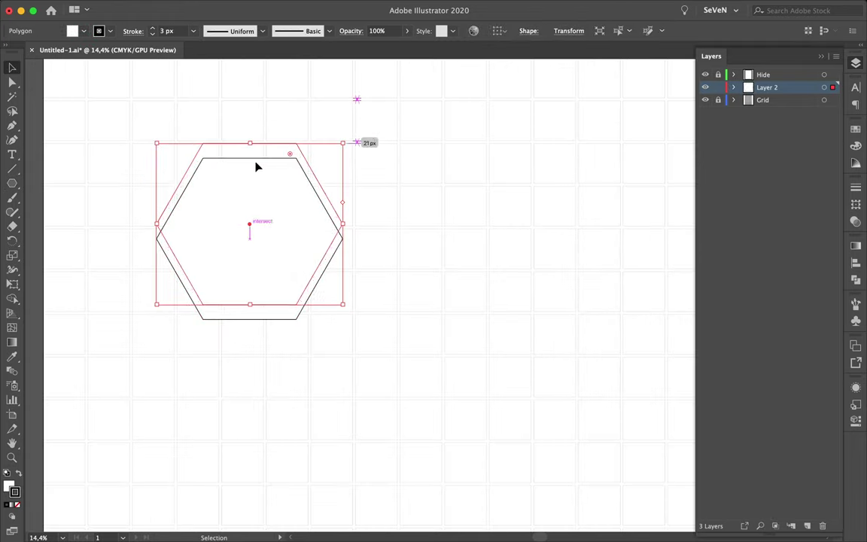
{"action": "left_click_drag", "start_coordinate": [339, 302], "coordinate": [255, 227]}
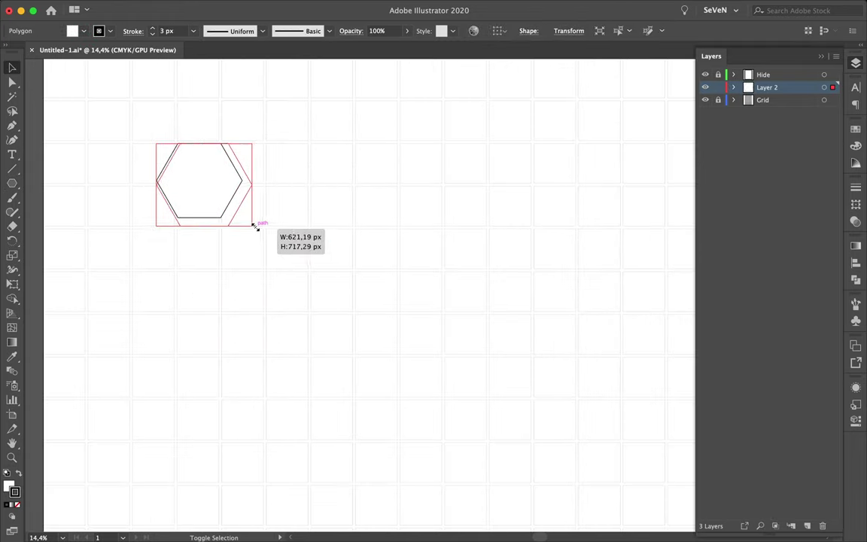
{"action": "left_click_drag", "start_coordinate": [11, 188], "coordinate": [60, 191]}
{"action": "left_click_drag", "start_coordinate": [428, 278], "coordinate": [446, 282]}
{"action": "key", "text": "v"}
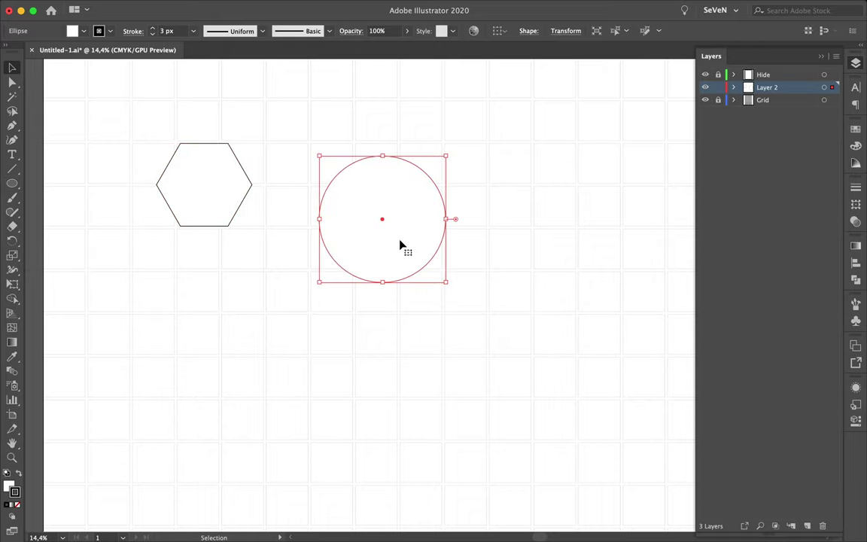
- Blend the hexagon into the circle with Specified Steps and move the circle end down-right
{"action": "double_click", "coordinate": [12, 370]}
{"action": "left_click", "coordinate": [138, 341]}
{"action": "left_click", "coordinate": [128, 355]}
{"action": "key", "text": "Return"}
{"action": "left_click", "coordinate": [183, 183]}
{"action": "left_click", "coordinate": [346, 201]}
{"action": "key", "text": "a"}
{"action": "left_click_drag", "start_coordinate": [383, 219], "coordinate": [467, 273]}
- Draw a tall thin rectangle below the tube
{"action": "scroll", "coordinate": [466, 274], "scroll_direction": "down", "scroll_amount": 3}
{"action": "scroll", "coordinate": [481, 271], "scroll_direction": "down", "scroll_amount": 2}
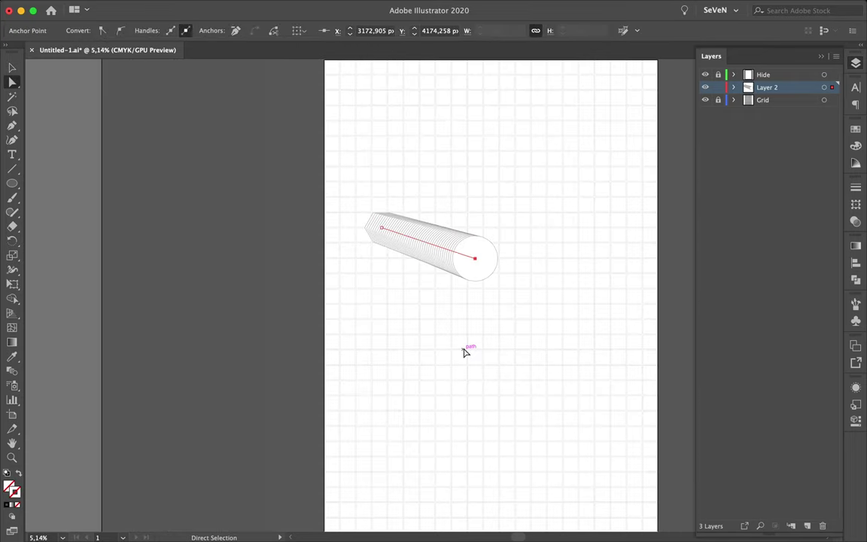
{"action": "left_click_drag", "start_coordinate": [380, 447], "coordinate": [371, 500]}
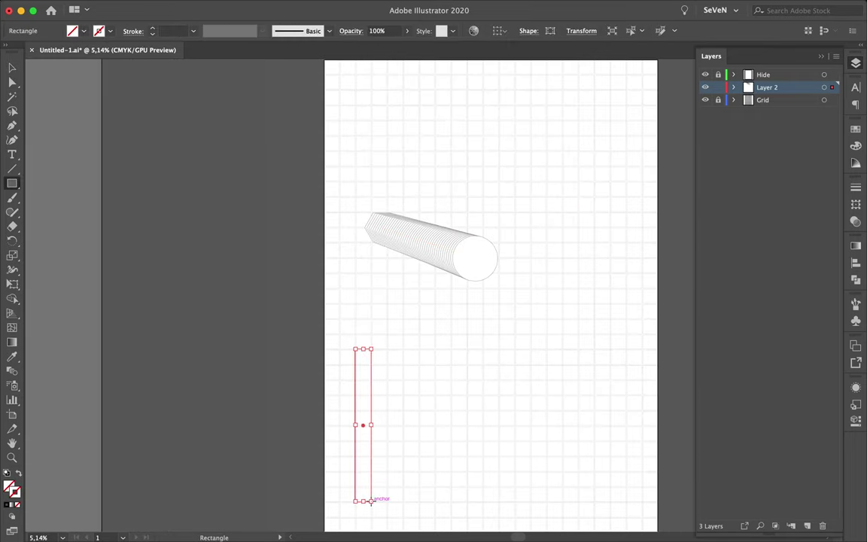
- Join the tall rectangle into the tube blend
{"action": "key", "text": "v"}
{"action": "double_click", "coordinate": [479, 260]}
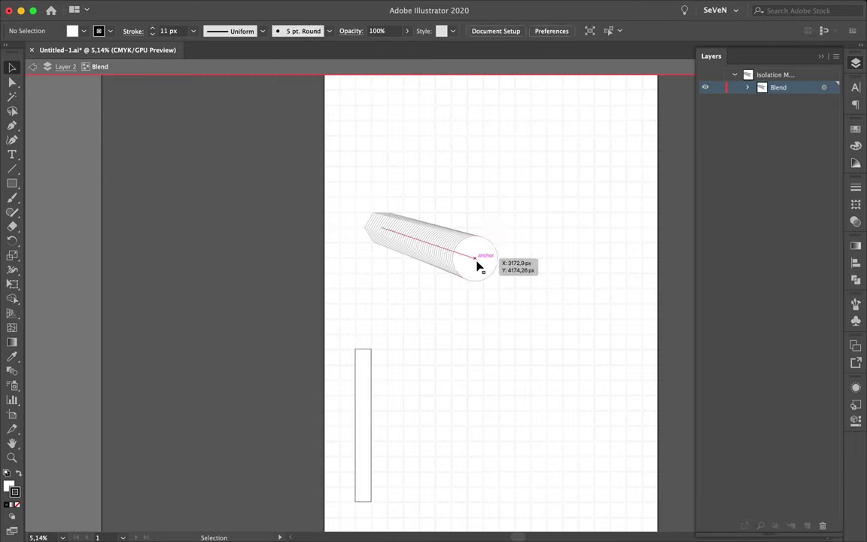
{"action": "left_click", "coordinate": [479, 260]}
{"action": "key", "text": "Escape"}
{"action": "key", "text": "w"}
{"action": "left_click", "coordinate": [365, 406]}
{"action": "left_click", "coordinate": [480, 259]}
- Curve the blend spine into a 7 by converting its anchors and pulling handles
{"action": "key", "text": "shift+c"}
{"action": "left_click_drag", "start_coordinate": [480, 258], "coordinate": [489, 315]}
{"action": "left_click_drag", "start_coordinate": [479, 255], "coordinate": [473, 316]}
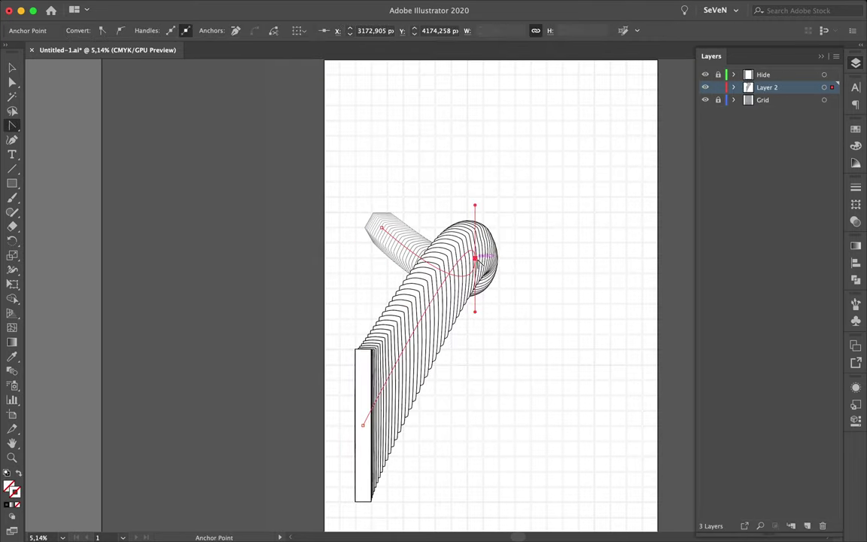
{"action": "left_click_drag", "start_coordinate": [475, 258], "coordinate": [474, 247]}
{"action": "left_click_drag", "start_coordinate": [363, 424], "coordinate": [331, 421]}
{"action": "scroll", "coordinate": [433, 396], "scroll_direction": "up", "scroll_amount": 2}
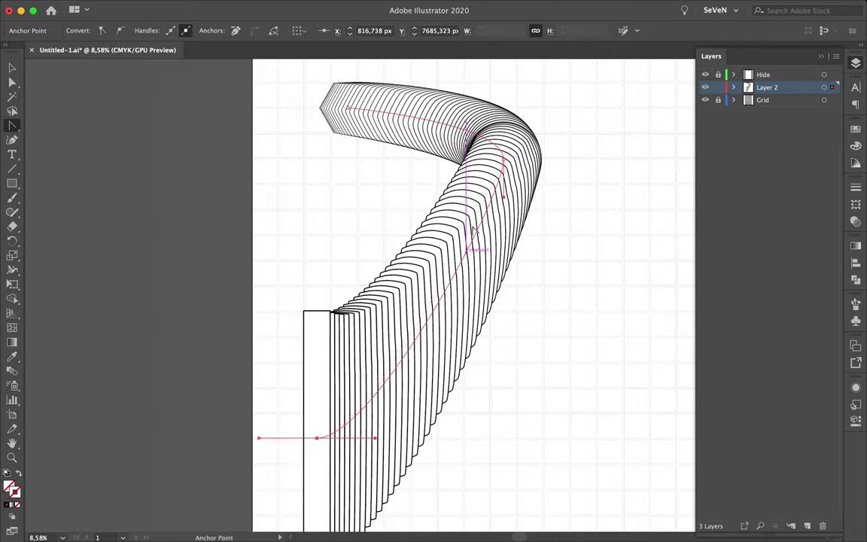
{"action": "scroll", "coordinate": [586, 195], "scroll_direction": "down", "scroll_amount": 2}
{"action": "scroll", "coordinate": [507, 189], "scroll_direction": "down", "scroll_amount": 1}
- Refine the spine's top, move the hexagon end left, and smooth the bottom curve
{"action": "key", "text": "a"}
{"action": "left_click", "coordinate": [431, 156]}
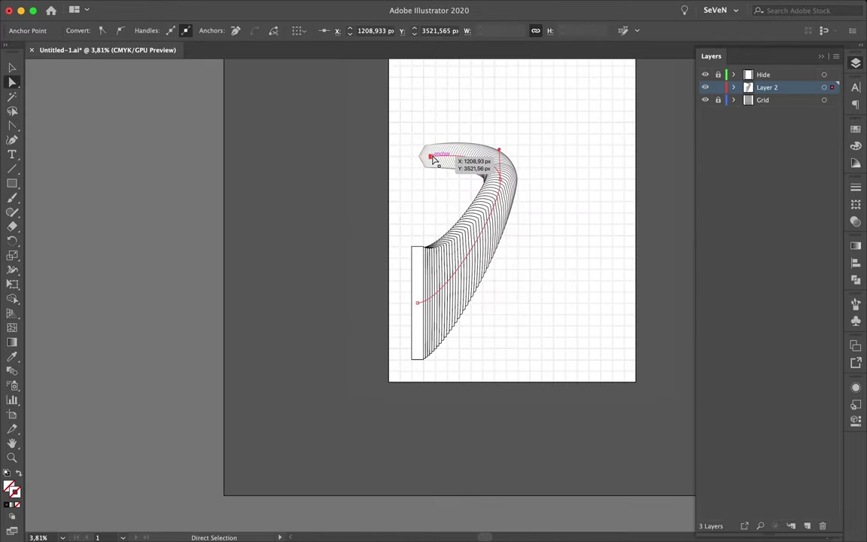
{"action": "key", "text": "v"}
{"action": "scroll", "coordinate": [496, 241], "scroll_direction": "down", "scroll_amount": 1}
{"action": "left_click_drag", "start_coordinate": [567, 145], "coordinate": [566, 145]}
{"action": "scroll", "coordinate": [454, 166], "scroll_direction": "up", "scroll_amount": 3}
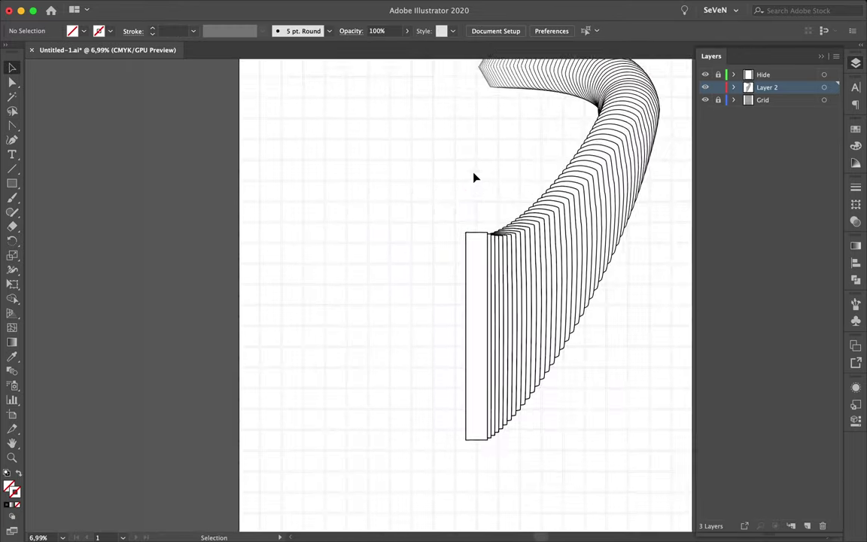
{"action": "key", "text": "a"}
{"action": "left_click_drag", "start_coordinate": [470, 125], "coordinate": [406, 123]}
{"action": "left_click_drag", "start_coordinate": [449, 389], "coordinate": [506, 348]}
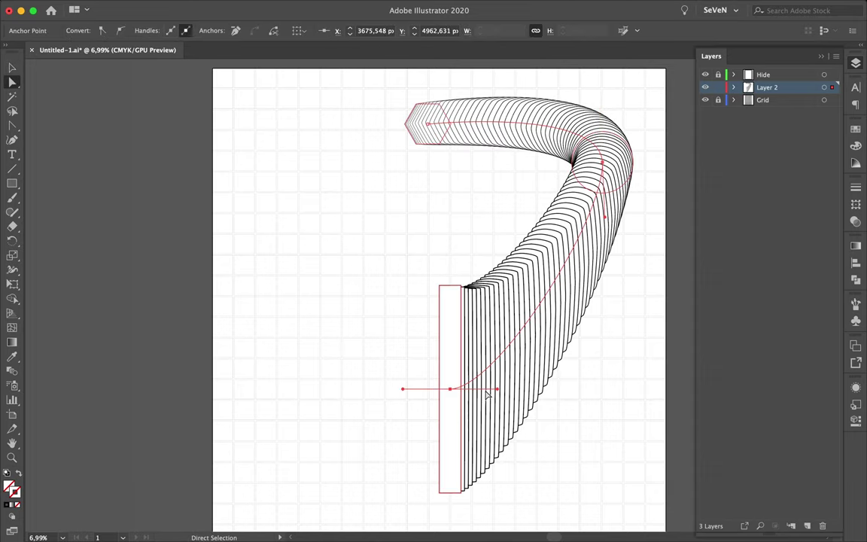
- Expand the blend into outlines, keeping both fill and stroke
{"action": "key", "text": "v"}
{"action": "left_click", "coordinate": [148, 2]}
{"action": "left_click", "coordinate": [177, 140]}
{"action": "key", "text": "Return"}
{"action": "left_click", "coordinate": [181, 2]}
{"action": "left_click", "coordinate": [178, 140]}
{"action": "key", "text": "Return"}
{"action": "left_click", "coordinate": [496, 176]}
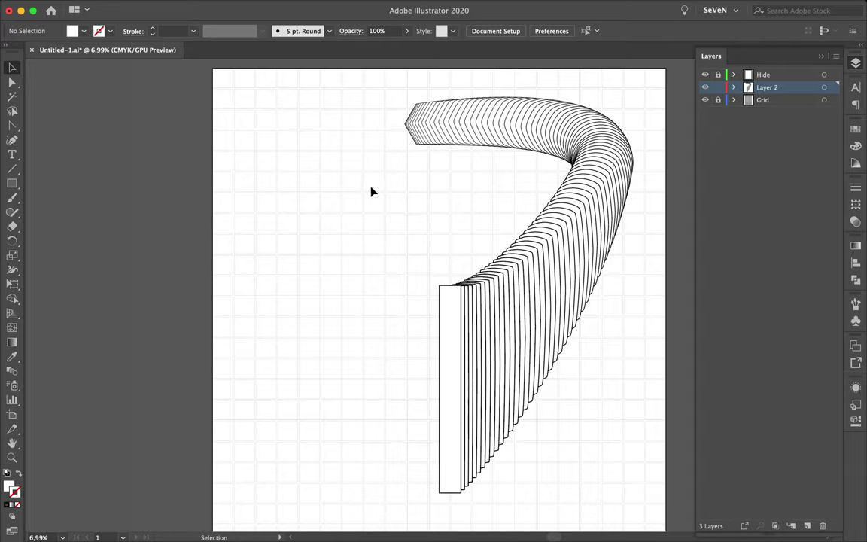
{"action": "key", "text": "t"}
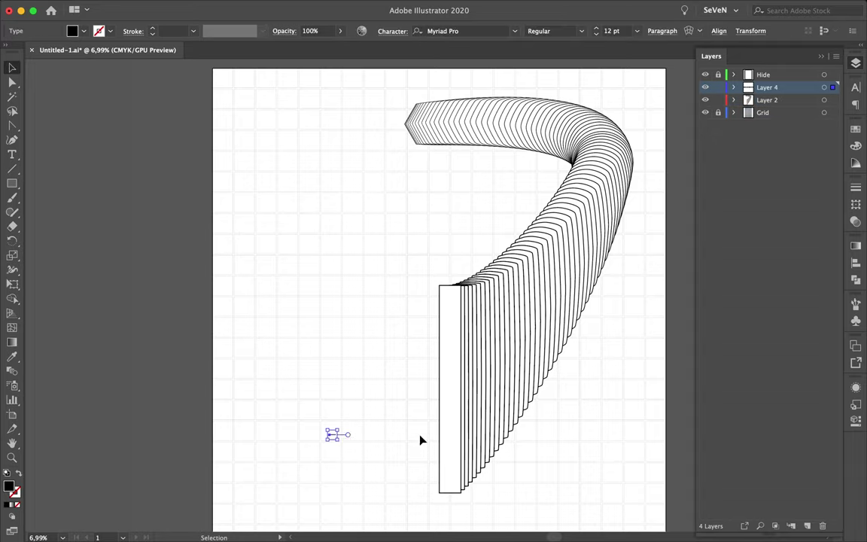
- Enlarge the ZERO INFORMATION text, set it in Schwager Sans Bold, and kern E–R to -81
{"action": "left_click_drag", "start_coordinate": [385, 442], "coordinate": [614, 464]}
{"action": "key", "text": "ctrl+t"}
{"action": "type", "text": "schwa"}
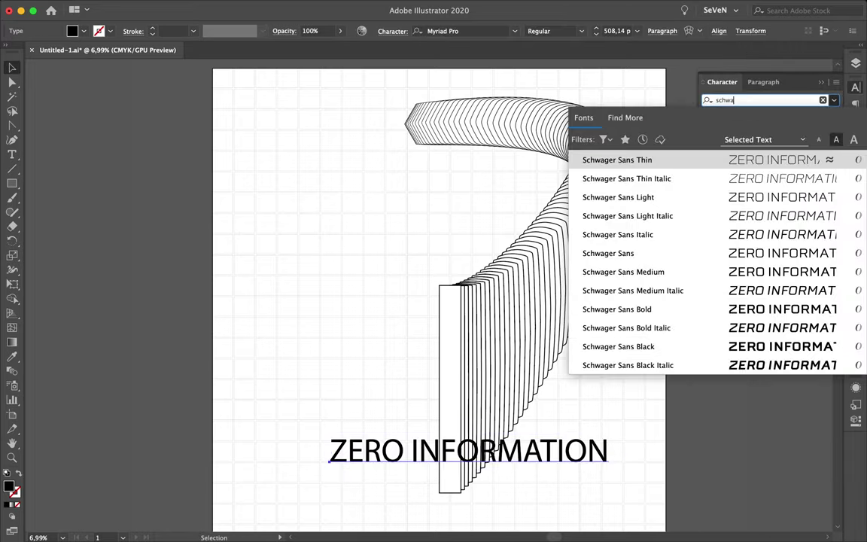
{"action": "left_click", "coordinate": [617, 309]}
{"action": "type", "text": "-81"}
{"action": "key", "text": "Return"}
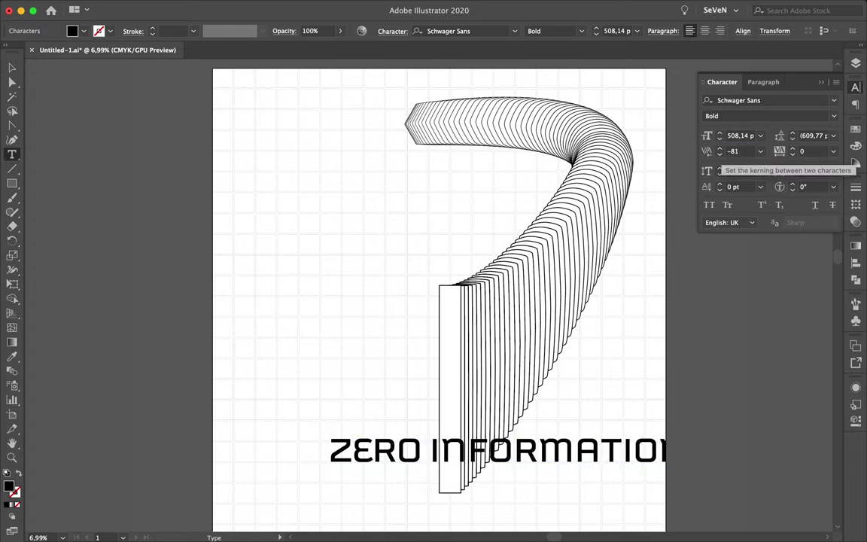
- Separate ZERO from INFORMATION, lay an INFORMATION copy over ZERO, and group them
{"action": "key", "text": "Escape"}
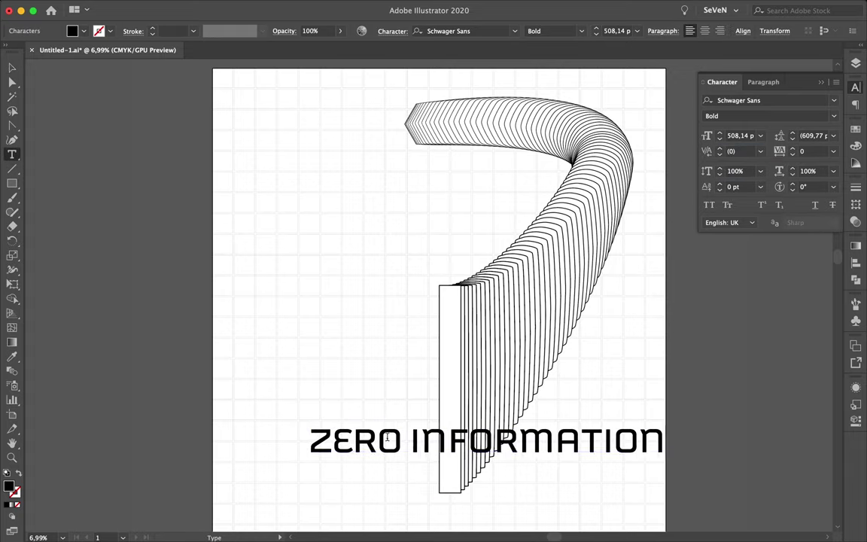
{"action": "mouse_move", "coordinate": [387, 440]}
{"action": "left_mouse_down"}
{"action": "mouse_move", "coordinate": [382, 362]}
{"action": "mouse_move", "coordinate": [495, 277]}
{"action": "left_mouse_up"}
{"action": "scroll", "coordinate": [413, 272], "scroll_direction": "up", "scroll_amount": 3}
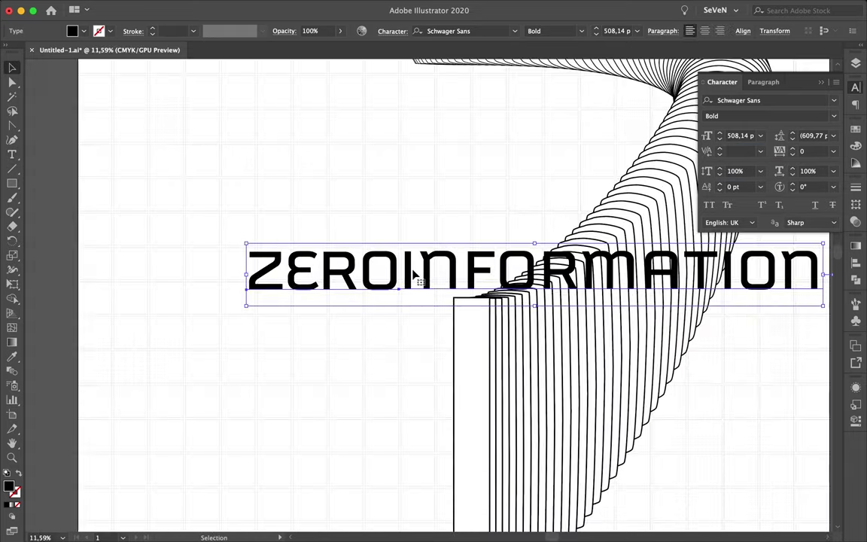
{"action": "scroll", "coordinate": [412, 273], "scroll_direction": "down", "scroll_amount": 3}
{"action": "left_click_drag", "start_coordinate": [300, 201], "coordinate": [154, 202]}
{"action": "left_click", "coordinate": [146, 6]}
{"action": "left_click", "coordinate": [155, 87]}
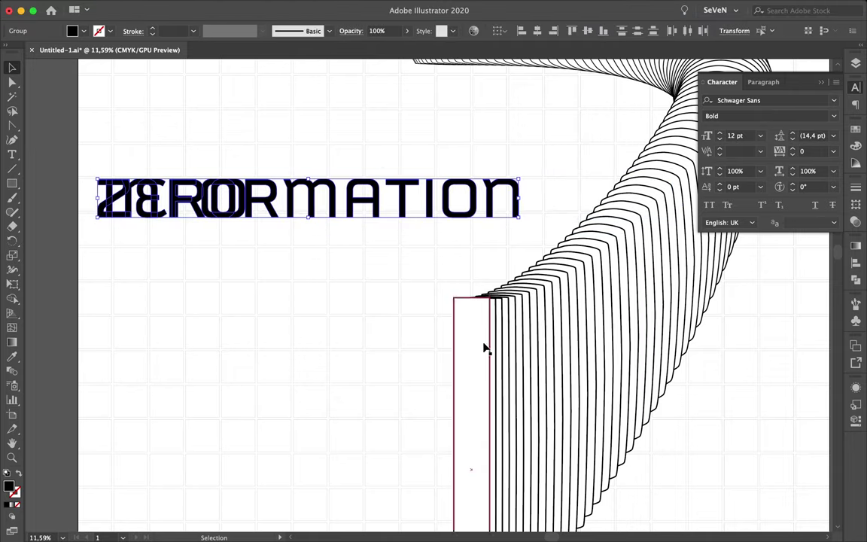
- Rotate ZERO 90° upright and position it along the artboard's left edge
{"action": "left_click_drag", "start_coordinate": [322, 217], "coordinate": [325, 220]}
{"action": "scroll", "coordinate": [328, 280], "scroll_direction": "down", "scroll_amount": 5}
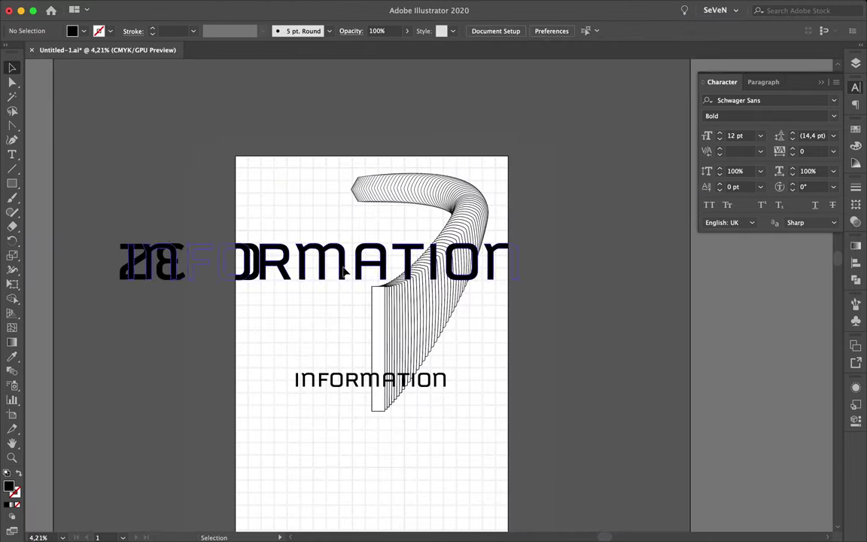
{"action": "left_click_drag", "start_coordinate": [325, 219], "coordinate": [350, 241]}
{"action": "mouse_move", "coordinate": [363, 201]}
{"action": "left_mouse_down"}
{"action": "mouse_move", "coordinate": [300, 188]}
{"action": "mouse_move", "coordinate": [305, 403]}
{"action": "left_mouse_up"}
{"action": "scroll", "coordinate": [304, 403], "scroll_direction": "up", "scroll_amount": 3}
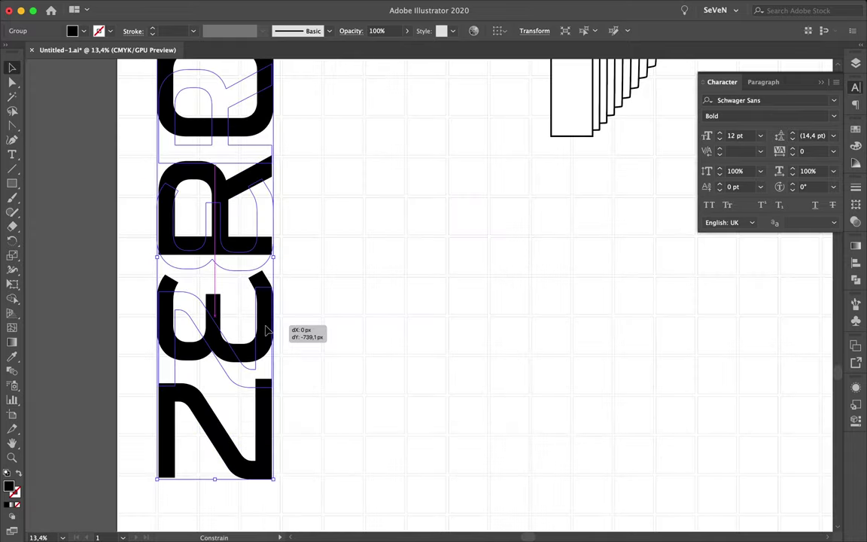
{"action": "left_click_drag", "start_coordinate": [264, 329], "coordinate": [274, 188]}
{"action": "left_click", "coordinate": [281, 170]}
- Scale the large INFORMATION to fit the artboard width
{"action": "scroll", "coordinate": [281, 188], "scroll_direction": "down", "scroll_amount": 2}
{"action": "scroll", "coordinate": [279, 147], "scroll_direction": "down", "scroll_amount": 2}
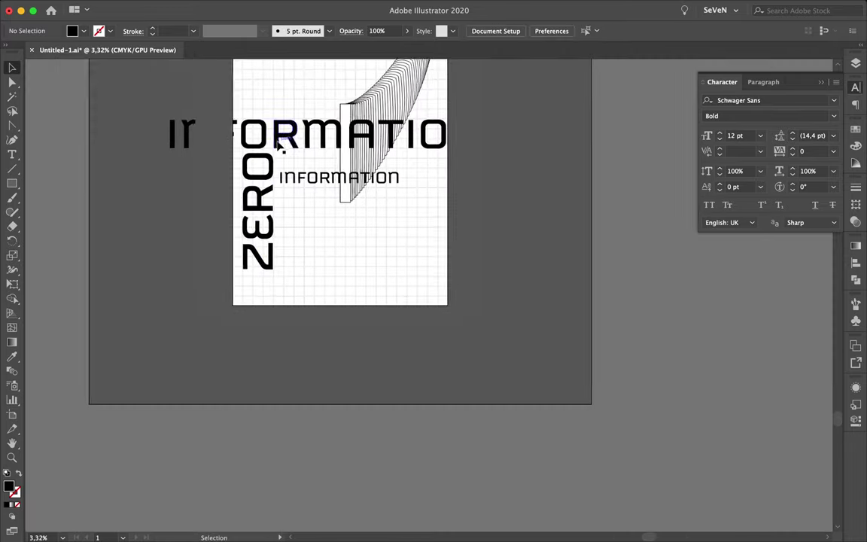
{"action": "left_click_drag", "start_coordinate": [228, 194], "coordinate": [304, 194]}
{"action": "left_click_drag", "start_coordinate": [459, 194], "coordinate": [413, 197]}
{"action": "scroll", "coordinate": [327, 210], "scroll_direction": "up", "scroll_amount": 4}
{"action": "scroll", "coordinate": [226, 196], "scroll_direction": "left", "scroll_amount": 3}
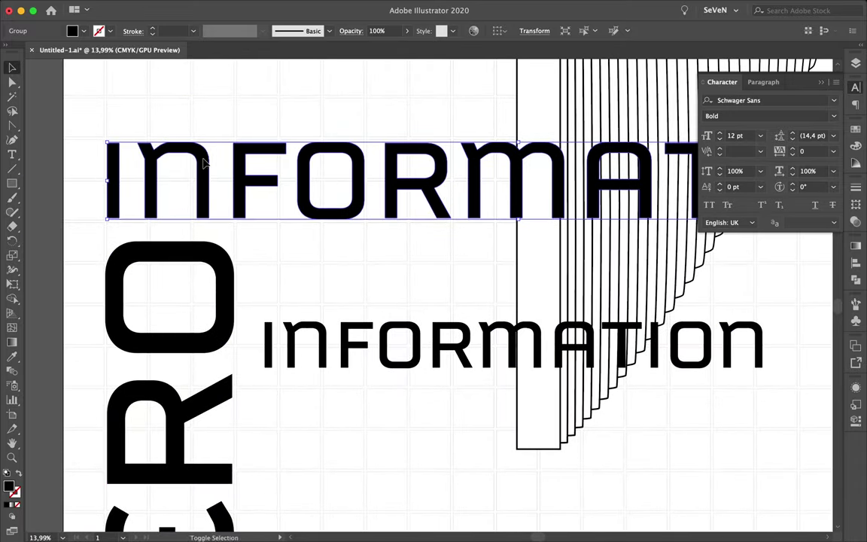
{"action": "left_click", "coordinate": [255, 107]}
- Push the small INFORMATION past the artboard's right edge and check the ZERO group's letters
{"action": "scroll", "coordinate": [258, 104], "scroll_direction": "down", "scroll_amount": 3}
{"action": "left_click_drag", "start_coordinate": [316, 273], "coordinate": [551, 343]}
{"action": "left_click", "coordinate": [184, 308]}
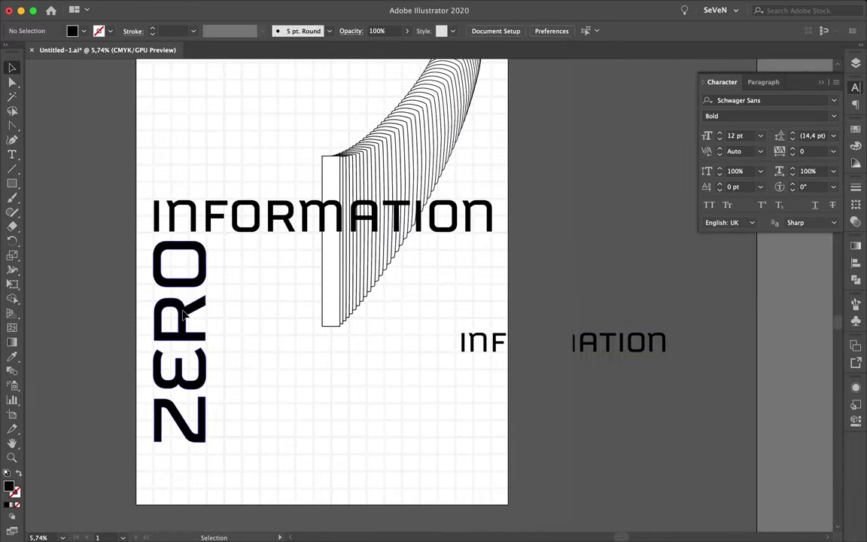
{"action": "double_click", "coordinate": [188, 284]}
{"action": "key", "text": "Escape"}
{"action": "scroll", "coordinate": [401, 203], "scroll_direction": "up", "scroll_amount": 2}
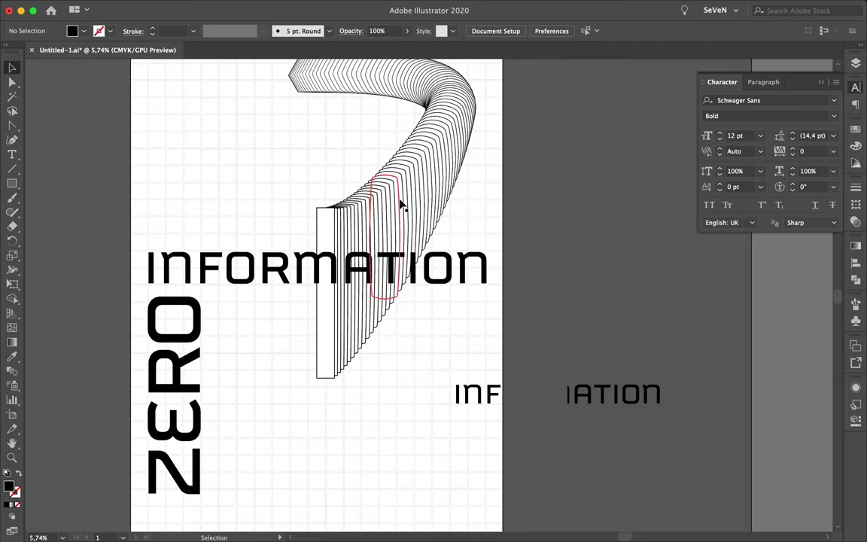
{"action": "key", "text": "a"}
{"action": "scroll", "coordinate": [143, 301], "scroll_direction": "up", "scroll_amount": 1}
- Try deleting the O's top anchors, then undo the deletion
{"action": "scroll", "coordinate": [142, 302], "scroll_direction": "up", "scroll_amount": 2}
{"action": "left_click_drag", "start_coordinate": [143, 286], "coordinate": [274, 339]}
{"action": "key", "text": "Delete"}
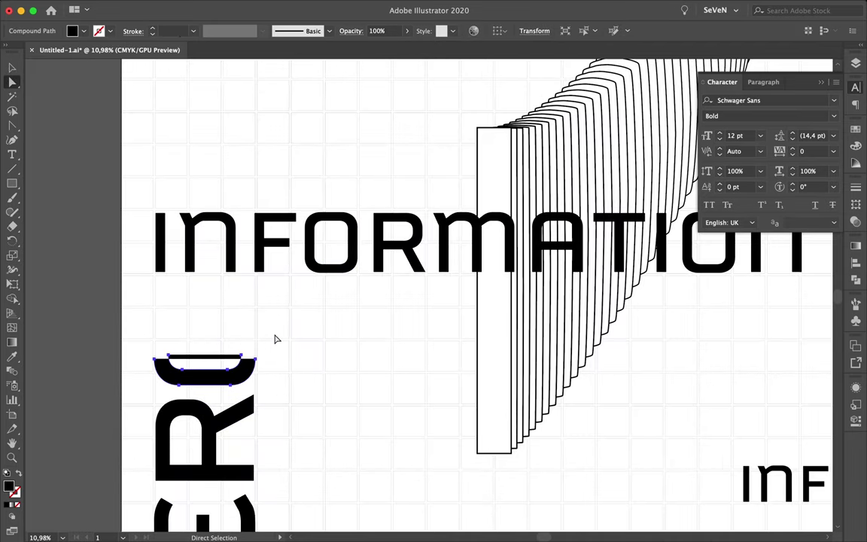
{"action": "key", "text": "p"}
{"action": "key", "text": "ctrl+z"}
{"action": "scroll", "coordinate": [158, 339], "scroll_direction": "up", "scroll_amount": 5}
{"action": "scroll", "coordinate": [155, 344], "scroll_direction": "up", "scroll_amount": 2}
- Add an anchor on the O, delete its top half, and drag the top arc copy upward
{"action": "key", "text": "plus"}
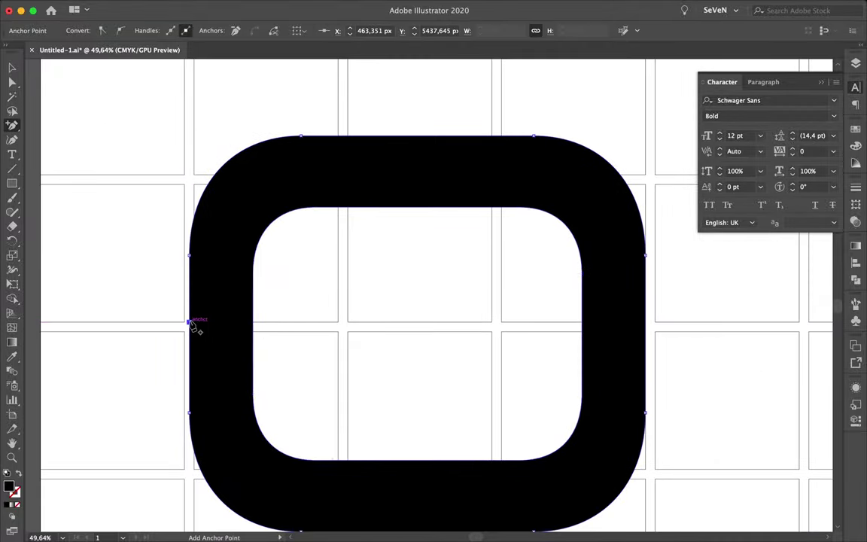
{"action": "left_click", "coordinate": [583, 322]}
{"action": "key", "text": "a"}
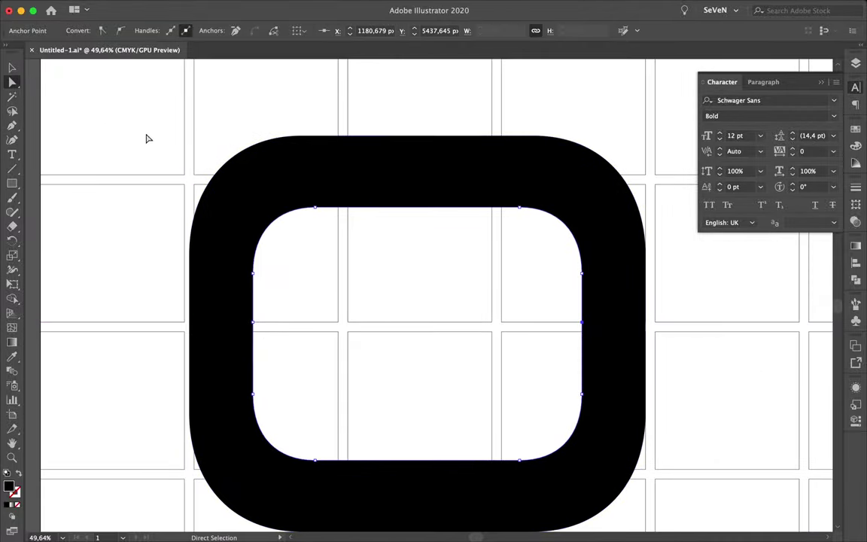
{"action": "key", "text": "Delete"}
{"action": "key", "text": "p"}
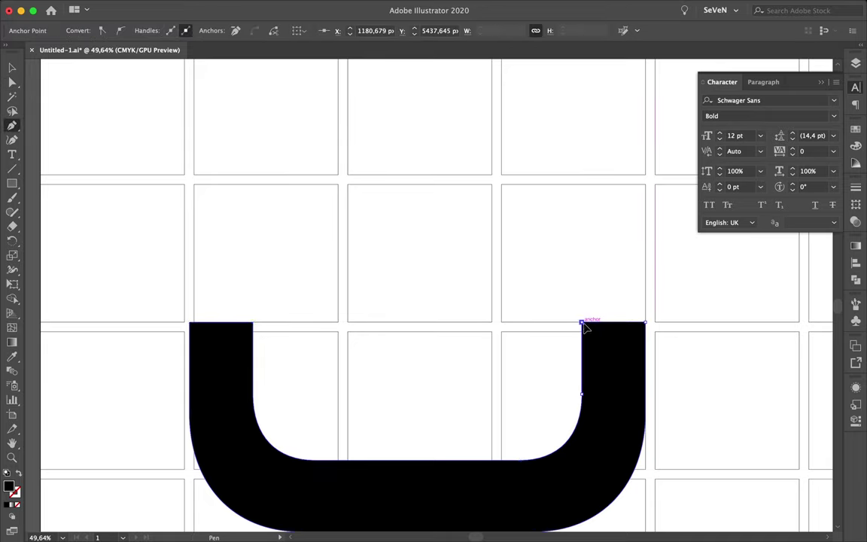
{"action": "key", "text": "a"}
{"action": "scroll", "coordinate": [586, 326], "scroll_direction": "down", "scroll_amount": 5}
{"action": "scroll", "coordinate": [590, 251], "scroll_direction": "down", "scroll_amount": 3}
{"action": "mouse_move", "coordinate": [590, 251]}
{"action": "left_mouse_down"}
{"action": "mouse_move", "coordinate": [529, 202]}
{"action": "mouse_move", "coordinate": [508, 224]}
{"action": "mouse_move", "coordinate": [587, 60]}
{"action": "mouse_move", "coordinate": [580, 108]}
{"action": "left_mouse_up"}
- Raise the O's top arc above INFORMATION, briefly entering and leaving the ZERO group
{"action": "scroll", "coordinate": [580, 108], "scroll_direction": "down", "scroll_amount": 3}
{"action": "scroll", "coordinate": [701, 217], "scroll_direction": "up", "scroll_amount": 4}
{"action": "left_click_drag", "start_coordinate": [572, 169], "coordinate": [519, 77]}
{"action": "scroll", "coordinate": [519, 77], "scroll_direction": "down", "scroll_amount": 3}
{"action": "scroll", "coordinate": [474, 450], "scroll_direction": "up", "scroll_amount": 1}
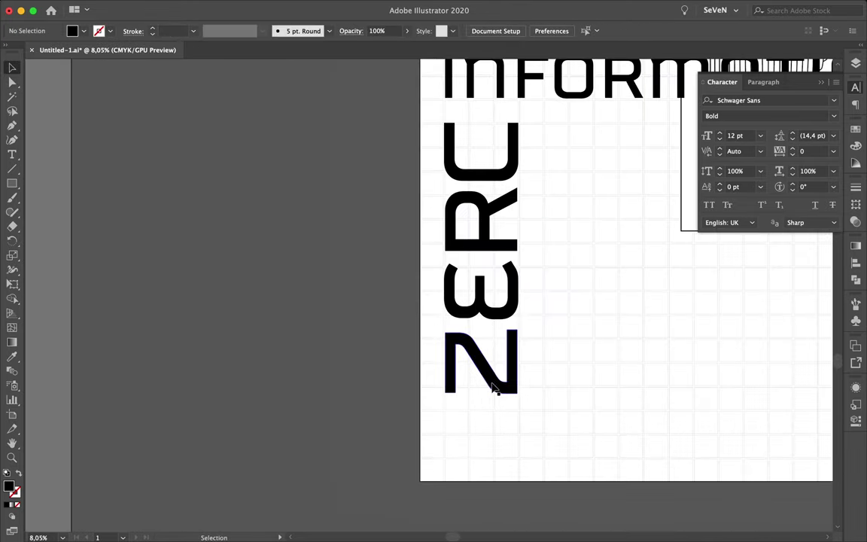
{"action": "double_click", "coordinate": [495, 388]}
{"action": "double_click", "coordinate": [577, 374]}
- Split INFORMATION into spaced INF OR MA T chunks, dropping ION onto a lower line
{"action": "scroll", "coordinate": [577, 374], "scroll_direction": "down", "scroll_amount": 2}
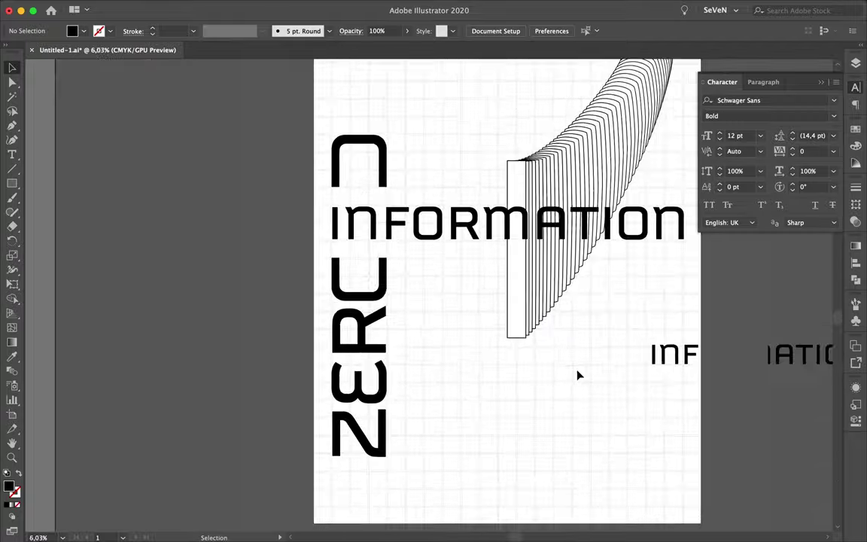
{"action": "scroll", "coordinate": [464, 295], "scroll_direction": "up", "scroll_amount": 2}
{"action": "scroll", "coordinate": [461, 343], "scroll_direction": "down", "scroll_amount": 1}
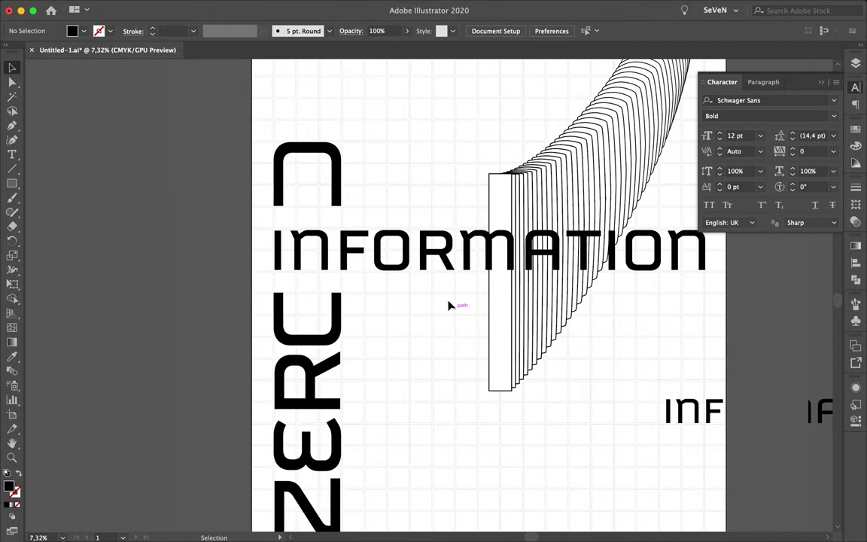
{"action": "scroll", "coordinate": [426, 252], "scroll_direction": "up", "scroll_amount": 2}
{"action": "scroll", "coordinate": [450, 209], "scroll_direction": "down", "scroll_amount": 1}
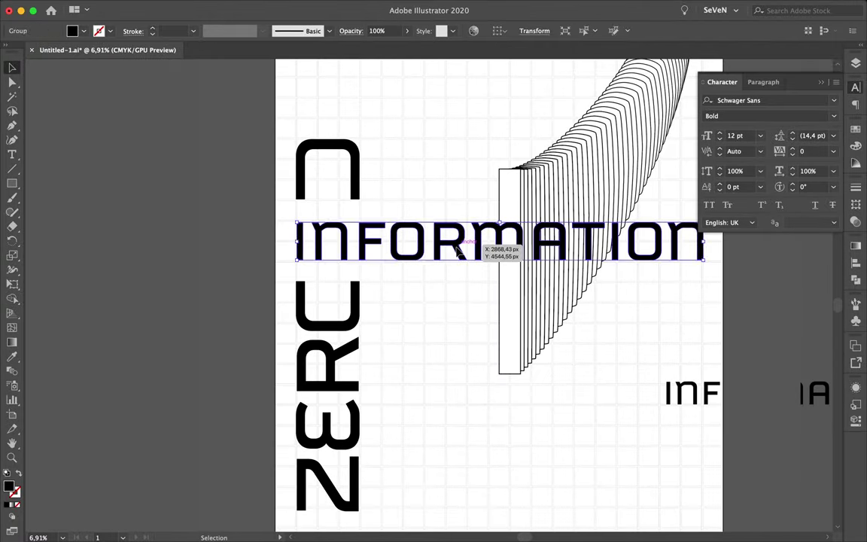
{"action": "double_click", "coordinate": [369, 250]}
{"action": "left_click_drag", "start_coordinate": [453, 248], "coordinate": [478, 248]}
{"action": "left_click_drag", "start_coordinate": [554, 242], "coordinate": [775, 258]}
{"action": "left_click", "coordinate": [775, 258]}
{"action": "left_click_drag", "start_coordinate": [592, 310], "coordinate": [592, 309]}
{"action": "double_click", "coordinate": [611, 372]}
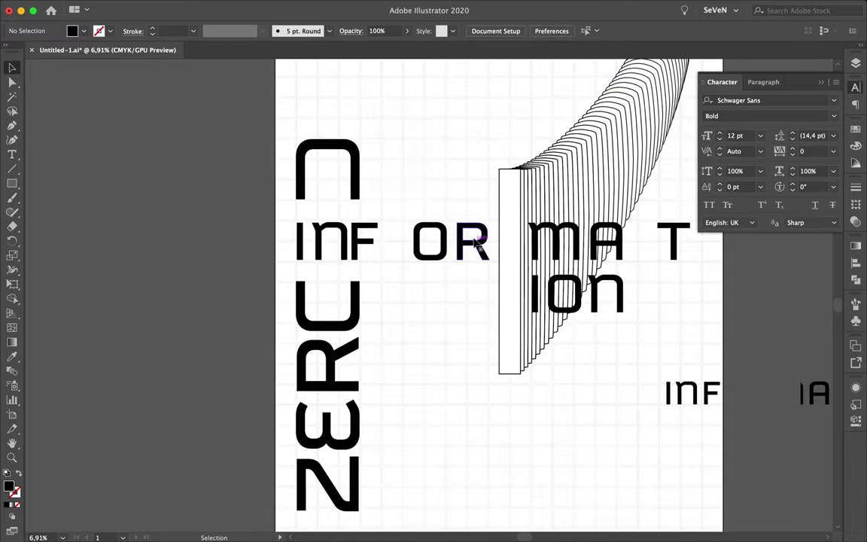
{"action": "double_click", "coordinate": [476, 242]}
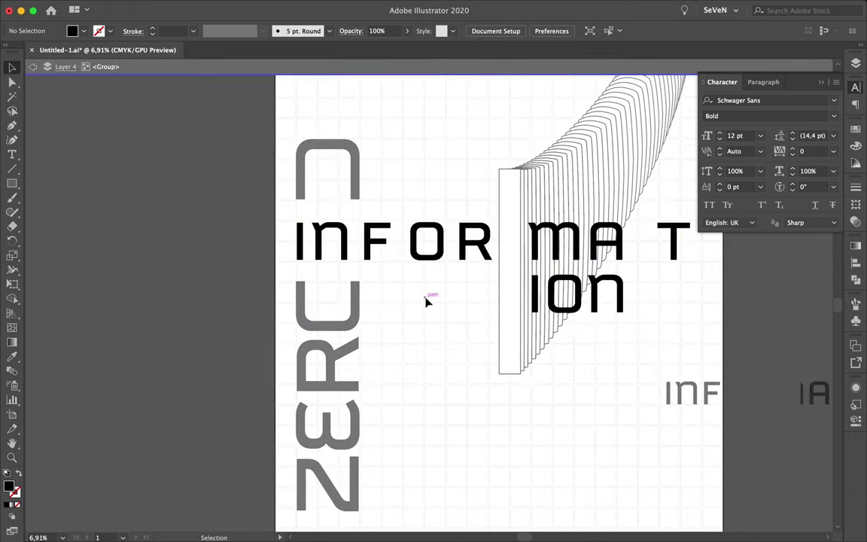
- Nudge the A beside the T and place the n next to IO
{"action": "left_click_drag", "start_coordinate": [623, 252], "coordinate": [642, 252]}
{"action": "left_click_drag", "start_coordinate": [655, 299], "coordinate": [662, 298]}
{"action": "scroll", "coordinate": [445, 303], "scroll_direction": "down", "scroll_amount": 1}
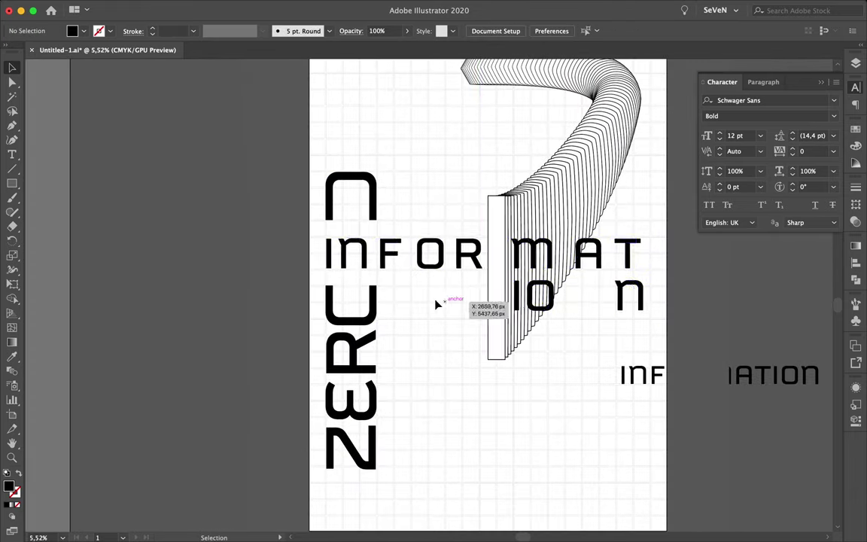
{"action": "left_click", "coordinate": [378, 260]}
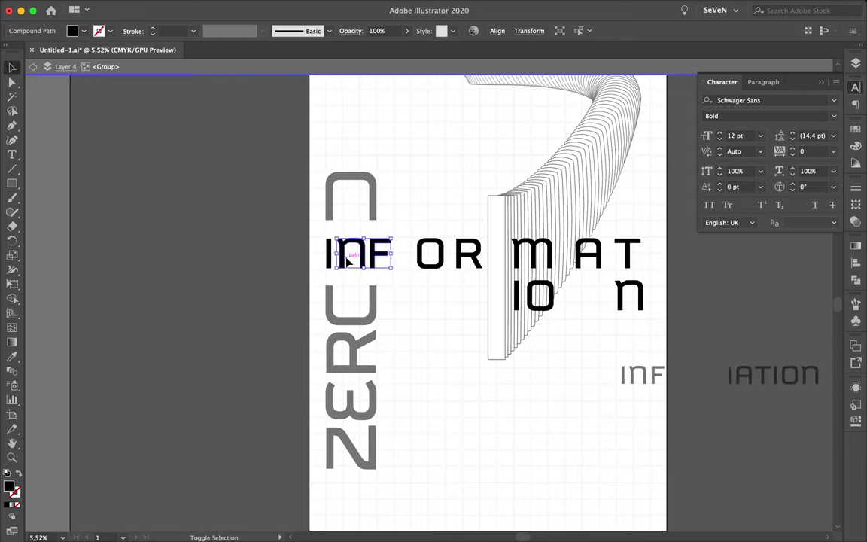
{"action": "left_click", "coordinate": [461, 258]}
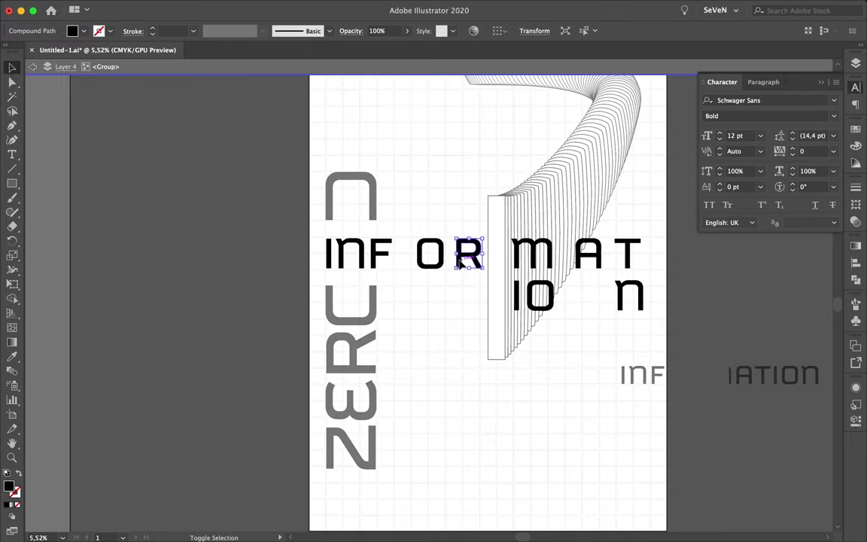
{"action": "left_click", "coordinate": [482, 260]}
{"action": "left_click_drag", "start_coordinate": [595, 256], "coordinate": [601, 258]}
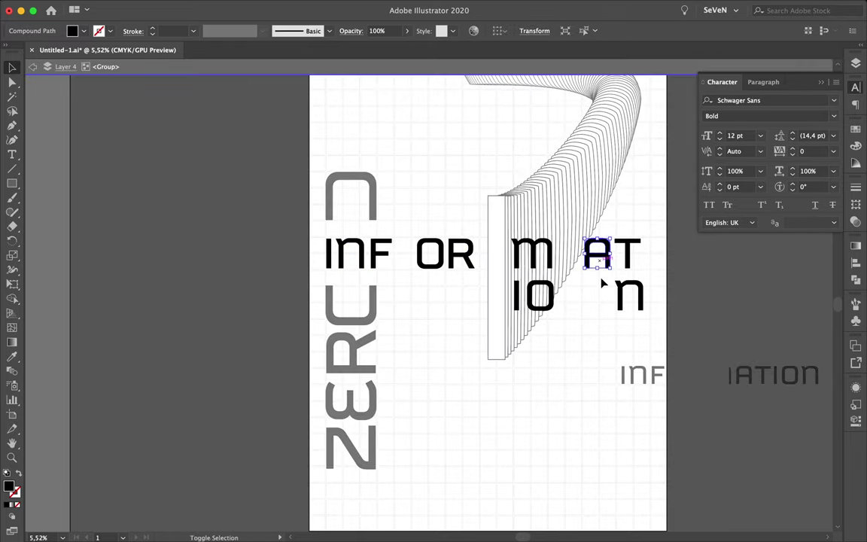
- Exit isolation, shift the top n's anchors with Direct Selection, and show the Layers panel
{"action": "key", "text": "Escape"}
{"action": "left_click", "coordinate": [651, 380]}
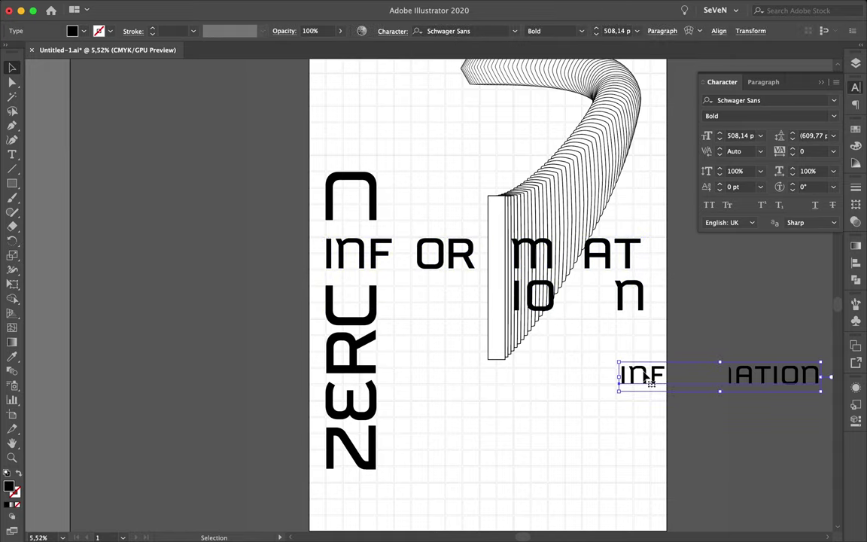
{"action": "scroll", "coordinate": [585, 402], "scroll_direction": "down", "scroll_amount": 2}
{"action": "key", "text": "a"}
{"action": "left_click", "coordinate": [439, 257]}
{"action": "left_click_drag", "start_coordinate": [418, 259], "coordinate": [418, 263]}
{"action": "left_click", "coordinate": [533, 226]}
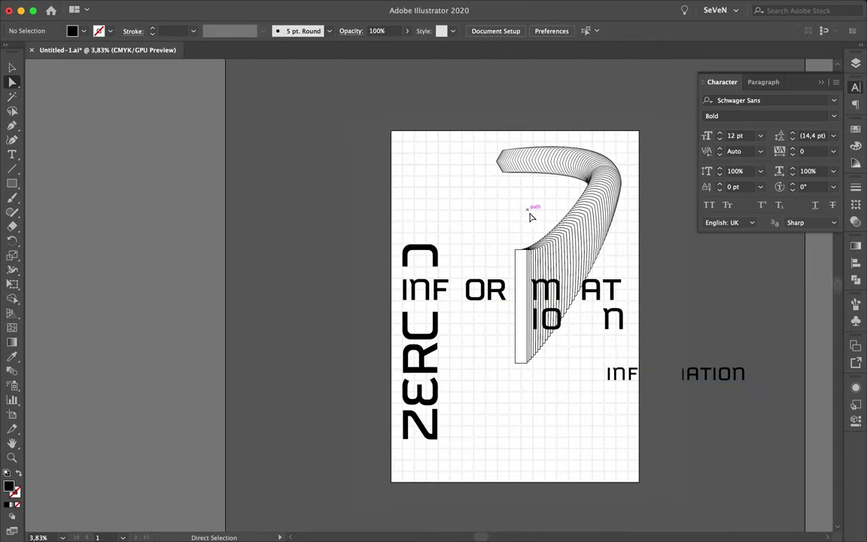
{"action": "scroll", "coordinate": [471, 323], "scroll_direction": "up", "scroll_amount": 5}
{"action": "left_click", "coordinate": [855, 63]}
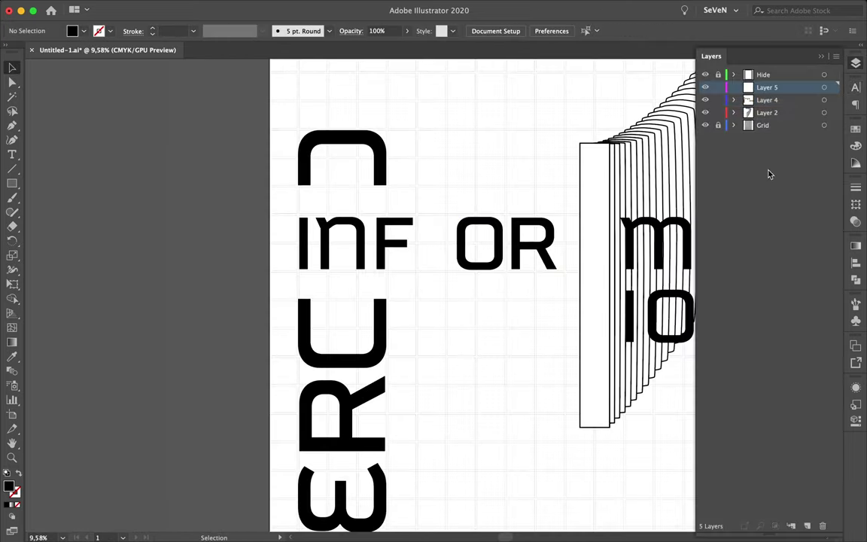
- Unlock the Grid layer and position a white grid square over the INF letters
{"action": "left_click", "coordinate": [717, 124]}
{"action": "left_click", "coordinate": [824, 125]}
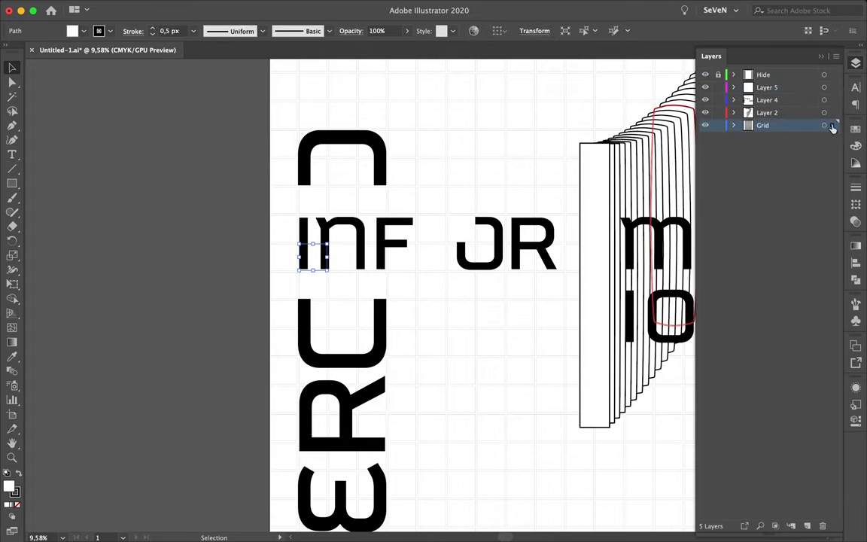
{"action": "double_click", "coordinate": [361, 238]}
{"action": "key", "text": "Escape"}
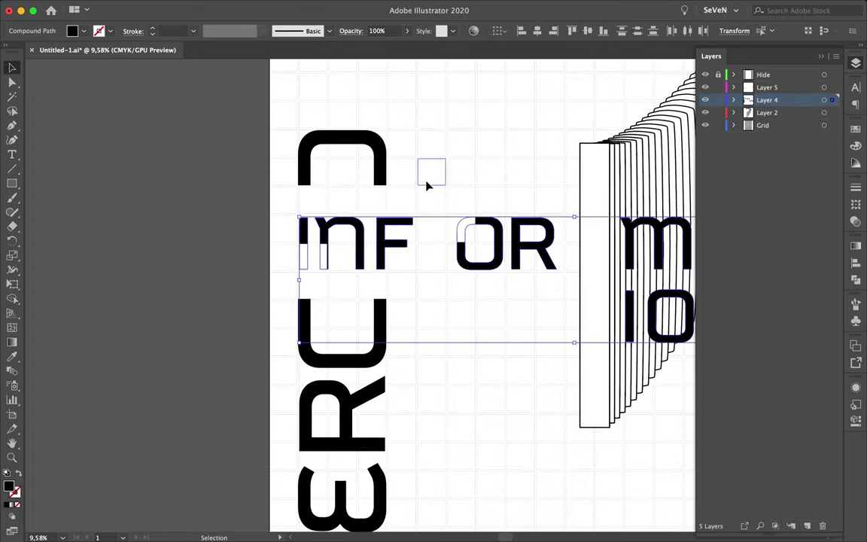
{"action": "left_click", "coordinate": [430, 197]}
{"action": "scroll", "coordinate": [374, 332], "scroll_direction": "down", "scroll_amount": 3}
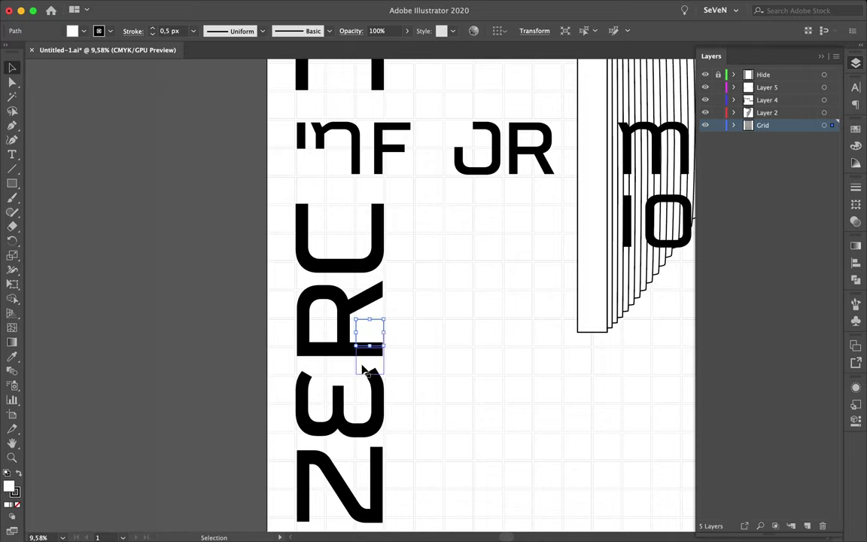
{"action": "left_click", "coordinate": [374, 393]}
{"action": "scroll", "coordinate": [359, 392], "scroll_direction": "up", "scroll_amount": 2}
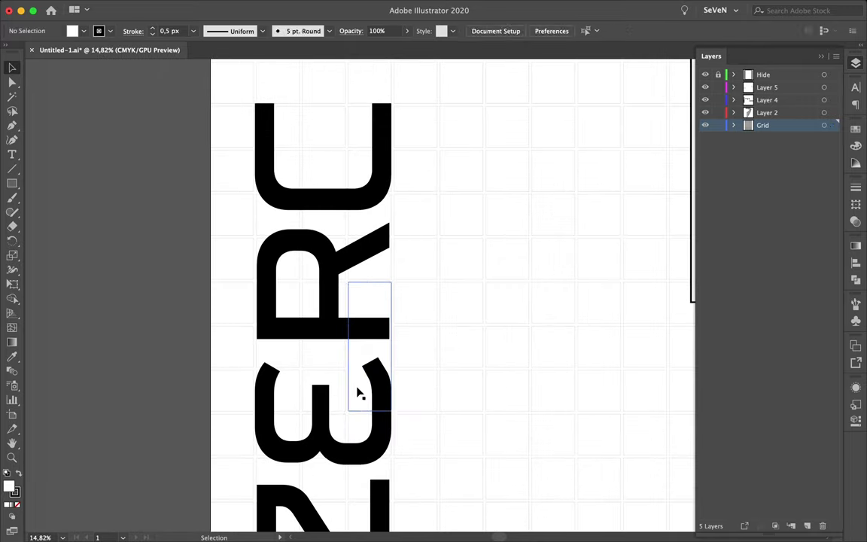
{"action": "scroll", "coordinate": [400, 344], "scroll_direction": "down", "scroll_amount": 3}
{"action": "scroll", "coordinate": [328, 364], "scroll_direction": "up", "scroll_amount": 2}
{"action": "scroll", "coordinate": [400, 361], "scroll_direction": "down", "scroll_amount": 3}
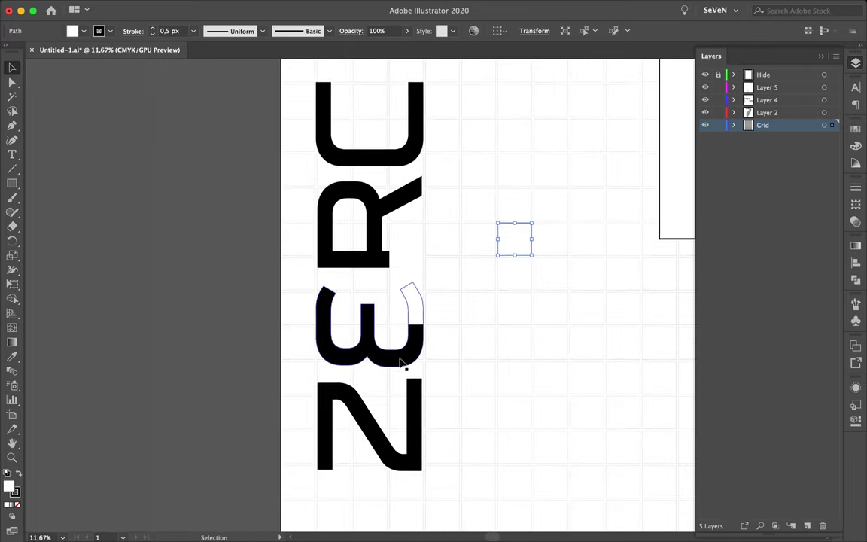
- Place more grid squares beside ZERO's letters and over INF, then select the io letters
{"action": "left_click", "coordinate": [347, 448]}
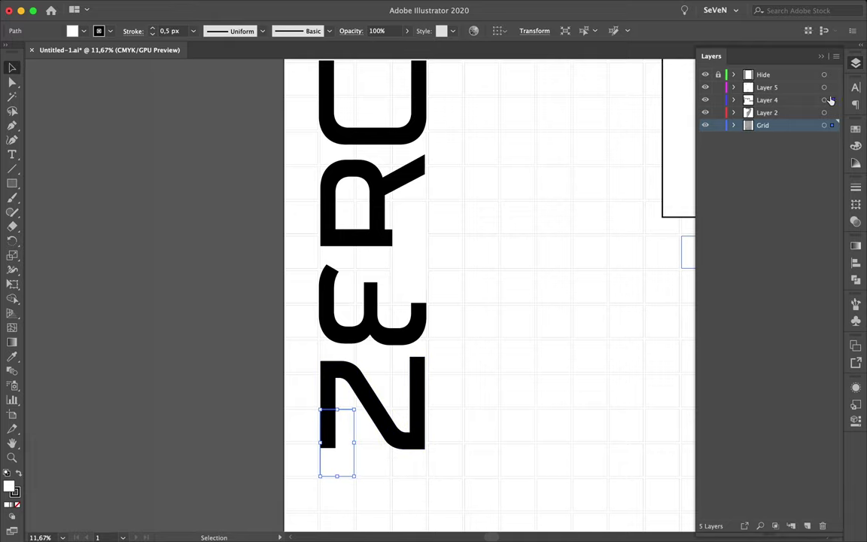
{"action": "left_click", "coordinate": [338, 364]}
{"action": "scroll", "coordinate": [339, 364], "scroll_direction": "right", "scroll_amount": 2}
{"action": "scroll", "coordinate": [338, 363], "scroll_direction": "down", "scroll_amount": 3}
{"action": "scroll", "coordinate": [213, 267], "scroll_direction": "up", "scroll_amount": 3}
{"action": "left_click", "coordinate": [217, 237]}
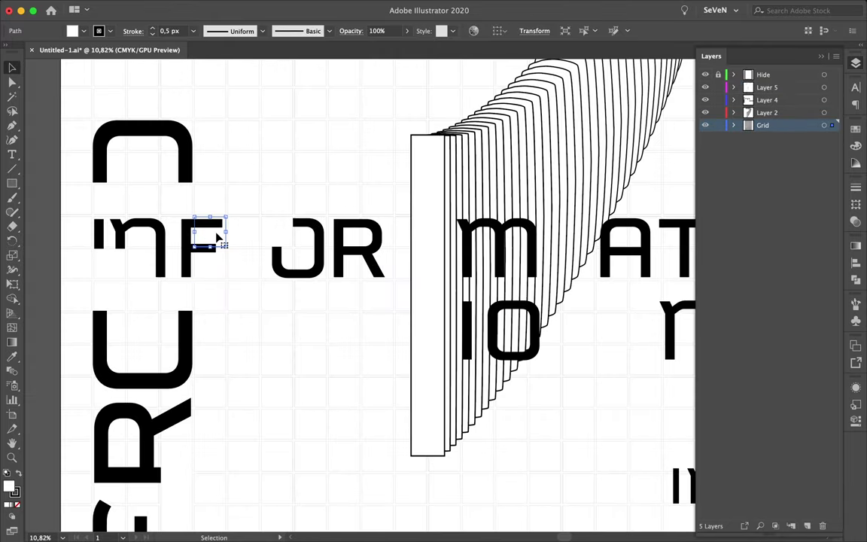
{"action": "scroll", "coordinate": [250, 211], "scroll_direction": "down", "scroll_amount": 2}
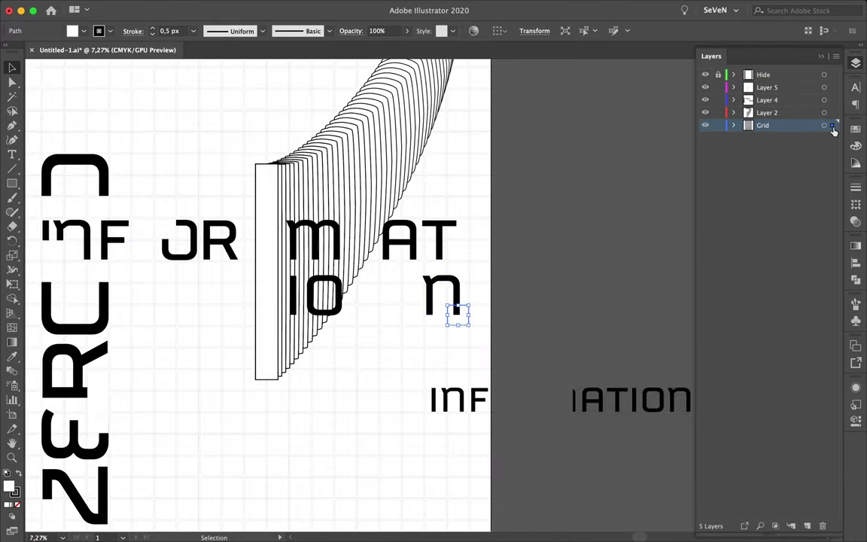
{"action": "scroll", "coordinate": [170, 305], "scroll_direction": "up", "scroll_amount": 2}
{"action": "scroll", "coordinate": [170, 305], "scroll_direction": "left", "scroll_amount": 2}
{"action": "left_click", "coordinate": [429, 325]}
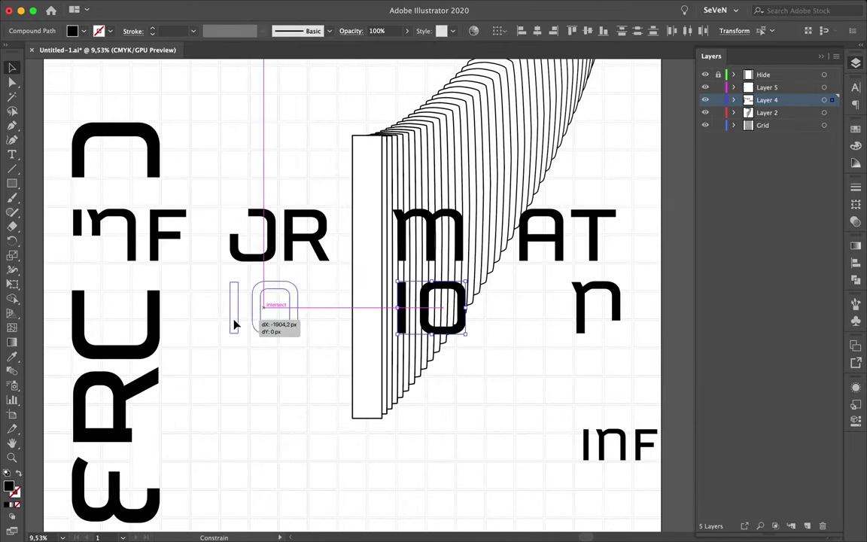
- Move io to the left of JR and lock the Grid layer
{"action": "left_click_drag", "start_coordinate": [210, 321], "coordinate": [210, 322]}
{"action": "scroll", "coordinate": [387, 250], "scroll_direction": "down", "scroll_amount": 2}
{"action": "left_click", "coordinate": [719, 126]}
{"action": "left_click", "coordinate": [718, 126]}
- Place AT directly below JR and the m above n, joining io to form ion
{"action": "left_click_drag", "start_coordinate": [508, 239], "coordinate": [358, 407]}
{"action": "left_click_drag", "start_coordinate": [438, 242], "coordinate": [544, 242]}
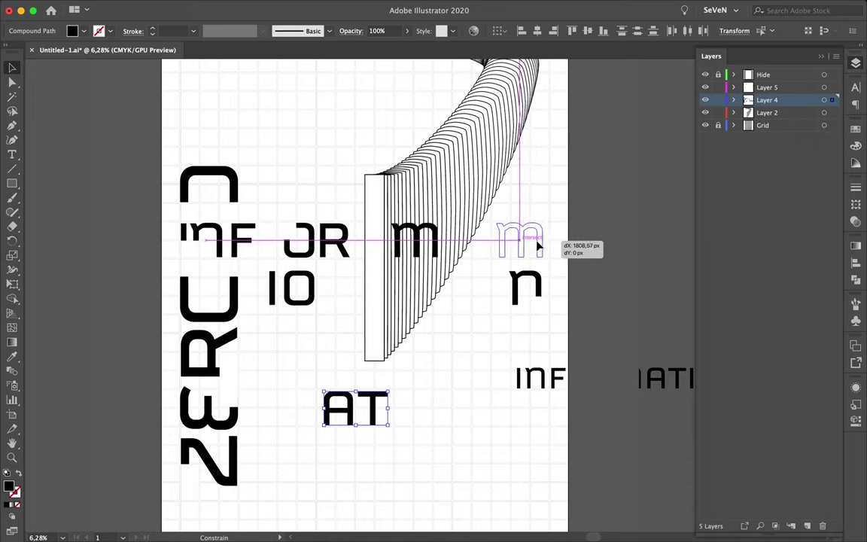
{"action": "left_click_drag", "start_coordinate": [504, 298], "coordinate": [502, 298]}
{"action": "left_click", "coordinate": [374, 419]}
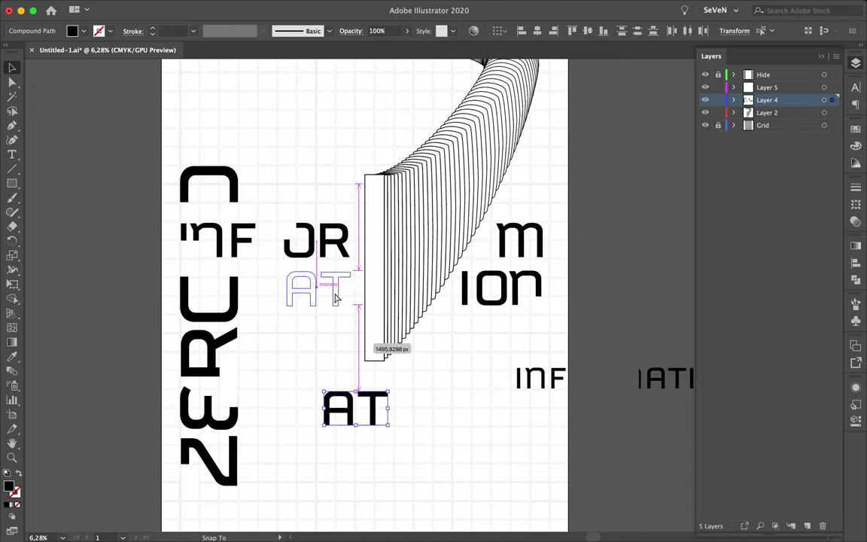
{"action": "left_click_drag", "start_coordinate": [336, 301], "coordinate": [505, 298]}
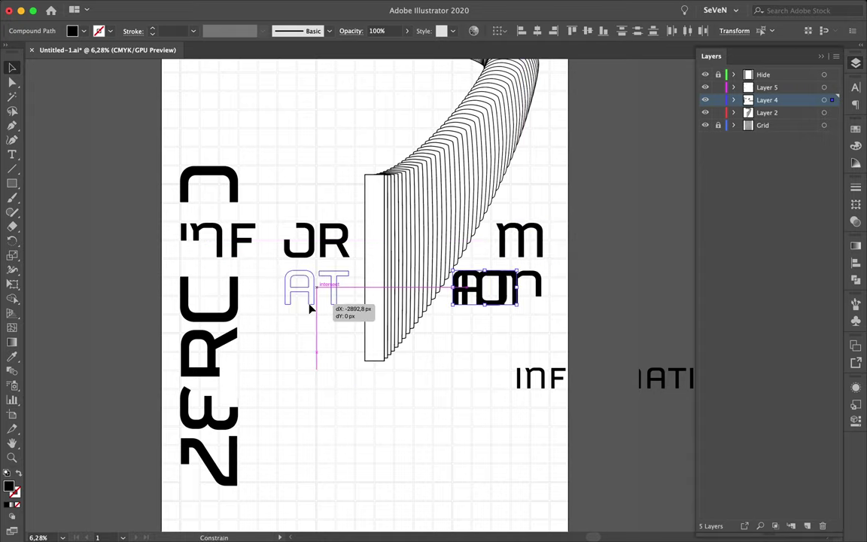
{"action": "left_click_drag", "start_coordinate": [309, 307], "coordinate": [309, 307]}
{"action": "left_click", "coordinate": [311, 382]}
{"action": "scroll", "coordinate": [309, 382], "scroll_direction": "down", "scroll_amount": 3}
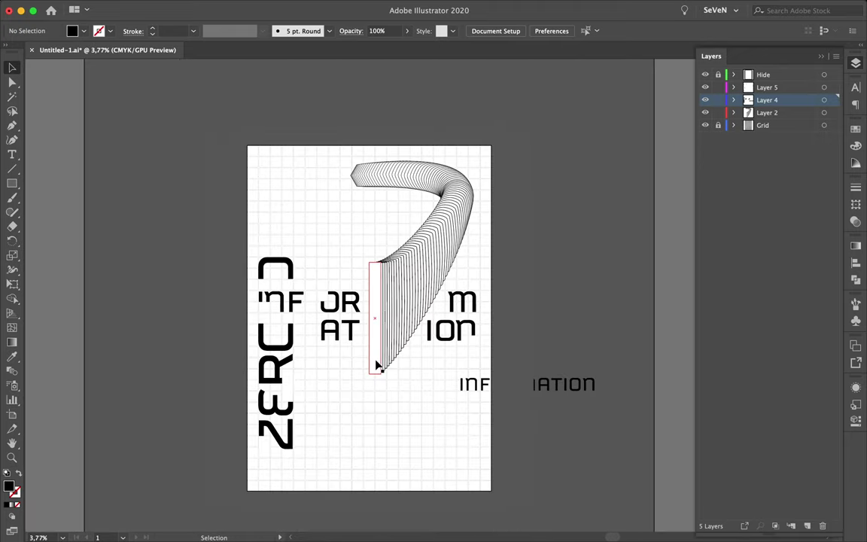
- Enlarge the top-left grid square to about 1675 px wide by its corner handle
{"action": "scroll", "coordinate": [361, 421], "scroll_direction": "up", "scroll_amount": 3}
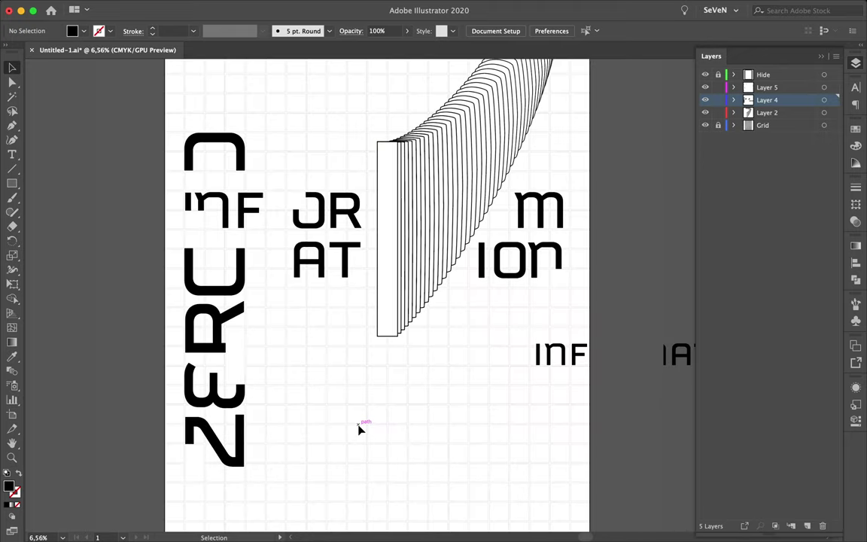
{"action": "scroll", "coordinate": [403, 377], "scroll_direction": "down", "scroll_amount": 2}
{"action": "scroll", "coordinate": [319, 161], "scroll_direction": "up", "scroll_amount": 3}
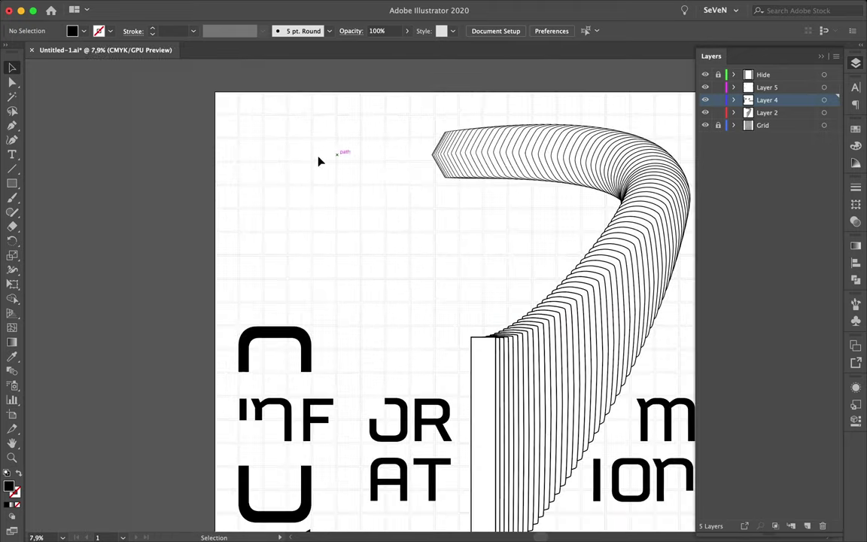
{"action": "left_click", "coordinate": [256, 131]}
{"action": "left_click_drag", "start_coordinate": [346, 207], "coordinate": [357, 232]}
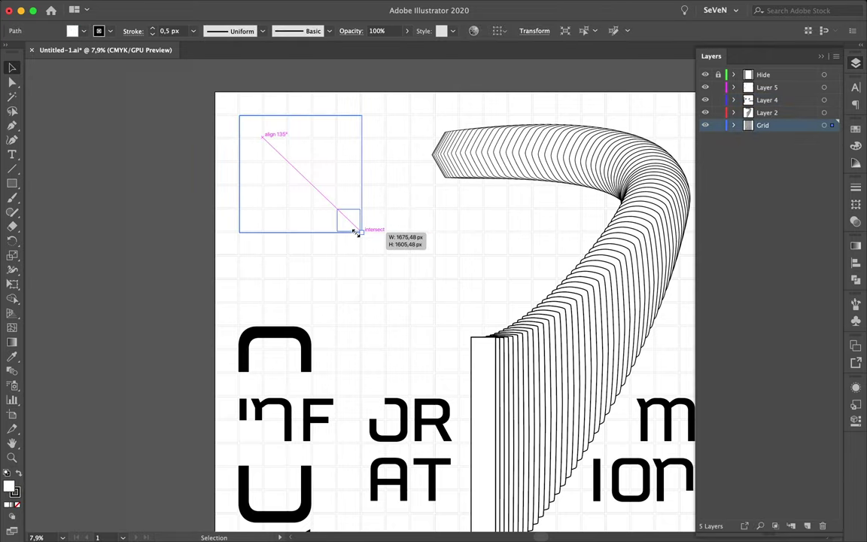
{"action": "scroll", "coordinate": [381, 228], "scroll_direction": "up", "scroll_amount": 5}
{"action": "scroll", "coordinate": [382, 228], "scroll_direction": "down", "scroll_amount": 4}
{"action": "left_click", "coordinate": [393, 213]}
- Move the small grid square over part of the R and make Layer 5 active
{"action": "scroll", "coordinate": [368, 207], "scroll_direction": "down", "scroll_amount": 2}
{"action": "scroll", "coordinate": [368, 208], "scroll_direction": "down", "scroll_amount": 2}
{"action": "scroll", "coordinate": [367, 211], "scroll_direction": "up", "scroll_amount": 3}
{"action": "left_click", "coordinate": [256, 299]}
{"action": "left_click_drag", "start_coordinate": [265, 269], "coordinate": [248, 308]}
{"action": "left_click", "coordinate": [797, 87]}
{"action": "scroll", "coordinate": [367, 362], "scroll_direction": "down", "scroll_amount": 2}
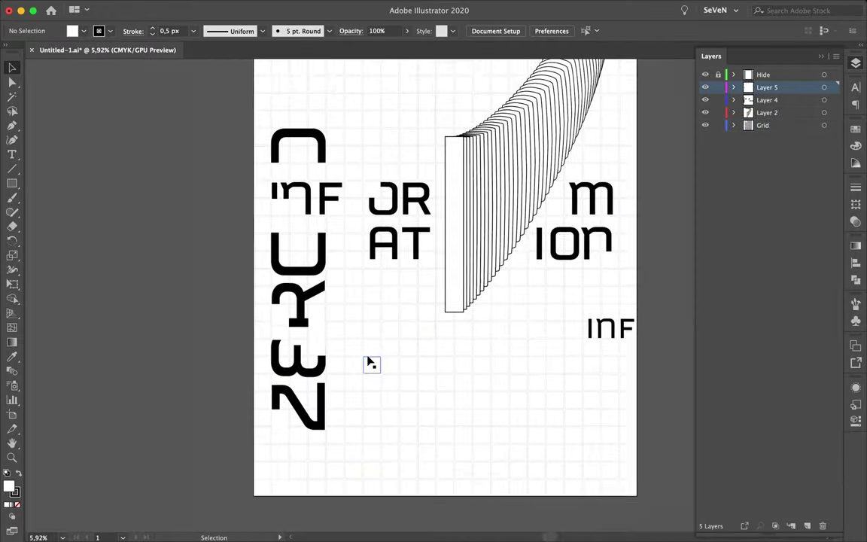
{"action": "scroll", "coordinate": [550, 295], "scroll_direction": "up", "scroll_amount": 2}
{"action": "scroll", "coordinate": [420, 184], "scroll_direction": "up", "scroll_amount": 2}
{"action": "scroll", "coordinate": [507, 273], "scroll_direction": "down", "scroll_amount": 8}
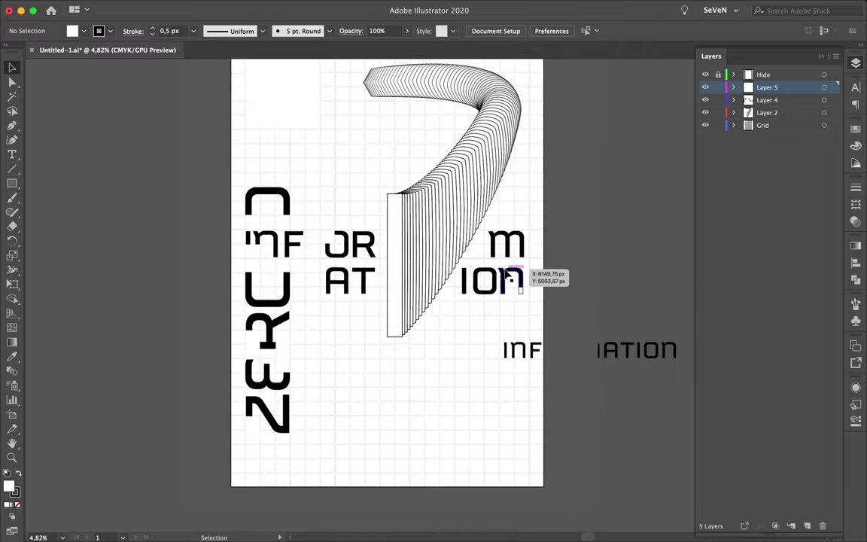
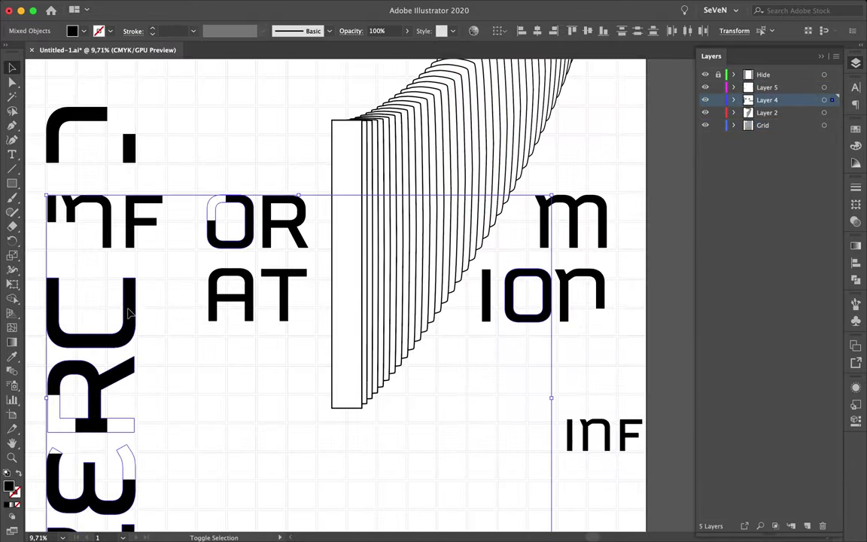
- Fill the O letters of OR and ION with light blue from the Color Picker
{"action": "left_click", "coordinate": [230, 222]}
{"action": "left_click", "coordinate": [855, 128]}
{"action": "left_click", "coordinate": [759, 169]}
{"action": "double_click", "coordinate": [702, 143]}
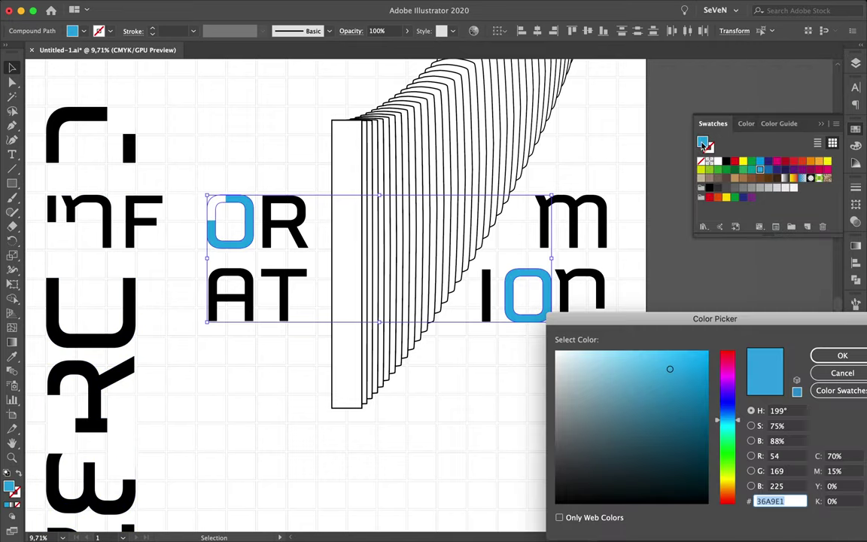
{"action": "key", "text": "Return"}
- Apply the same blue to the O letters of ZERO on the left and pick ribbon slices
{"action": "left_click_drag", "start_coordinate": [162, 337], "coordinate": [129, 309]}
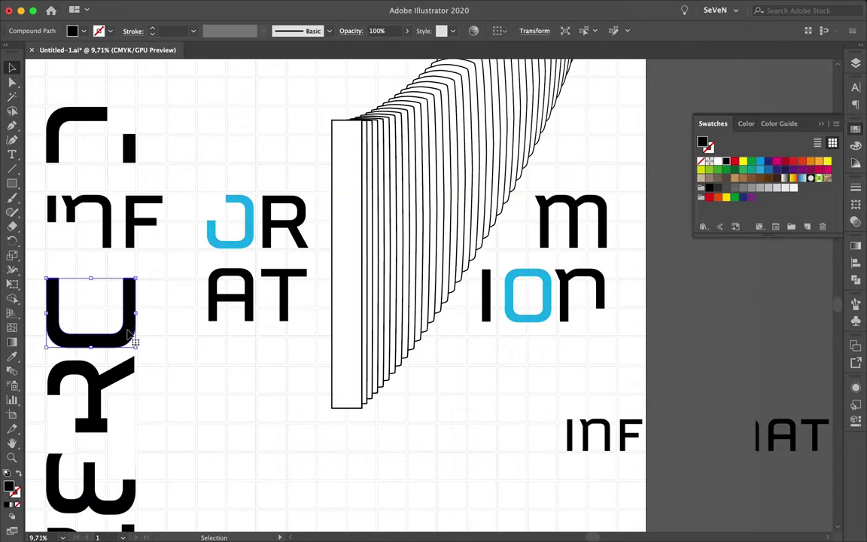
{"action": "left_click", "coordinate": [759, 161]}
{"action": "left_click_drag", "start_coordinate": [437, 280], "coordinate": [460, 298]}
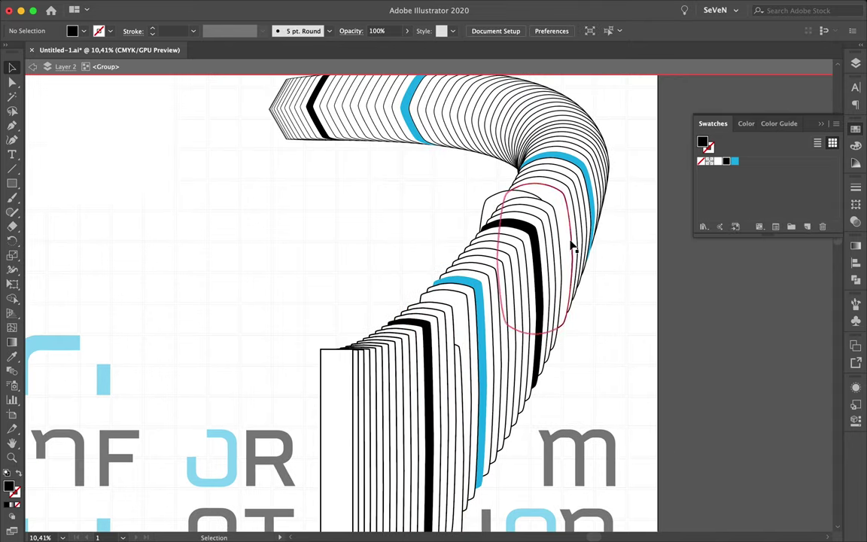
- Reposition the blend's circles to reshape the ribbon's upper curl
{"action": "left_click_drag", "start_coordinate": [576, 191], "coordinate": [597, 211]}
{"action": "mouse_move", "coordinate": [528, 259]}
{"action": "left_mouse_down"}
{"action": "mouse_move", "coordinate": [449, 173]}
{"action": "mouse_move", "coordinate": [479, 145]}
{"action": "left_mouse_up"}
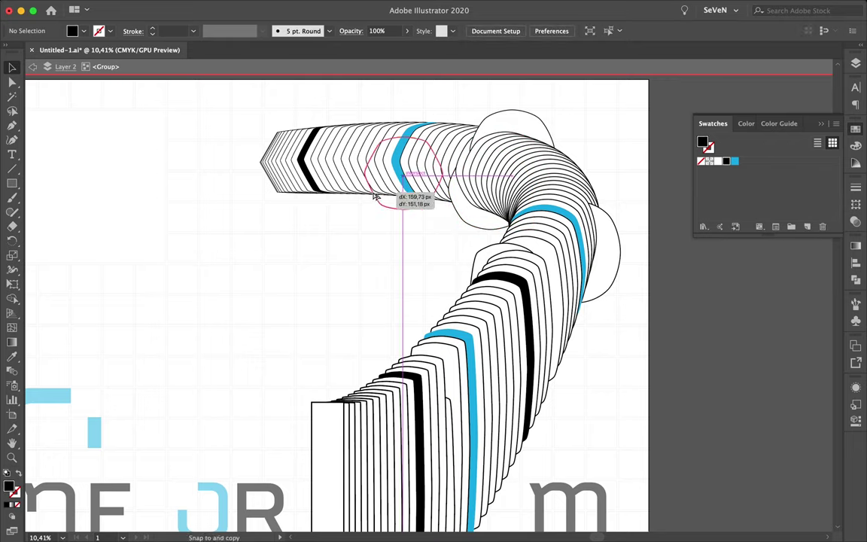
{"action": "left_click_drag", "start_coordinate": [377, 164], "coordinate": [395, 160]}
{"action": "key", "text": "ctrl+shift+a"}
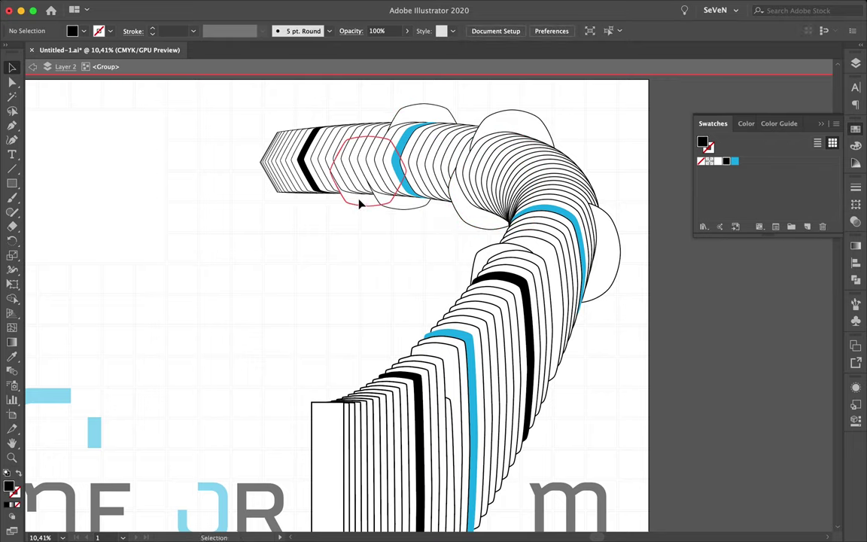
{"action": "scroll", "coordinate": [372, 274], "scroll_direction": "down", "scroll_amount": 2}
{"action": "scroll", "coordinate": [381, 244], "scroll_direction": "up", "scroll_amount": 3}
- Move another ribbon circle upward so the curl's top arm sweeps wider
{"action": "mouse_move", "coordinate": [390, 213]}
{"action": "left_mouse_down"}
{"action": "mouse_move", "coordinate": [402, 183]}
{"action": "mouse_move", "coordinate": [397, 164]}
{"action": "left_mouse_up"}
{"action": "scroll", "coordinate": [376, 197], "scroll_direction": "down", "scroll_amount": 2}
{"action": "key", "text": "ctrl+shift+a"}
{"action": "scroll", "coordinate": [453, 156], "scroll_direction": "down", "scroll_amount": 2}
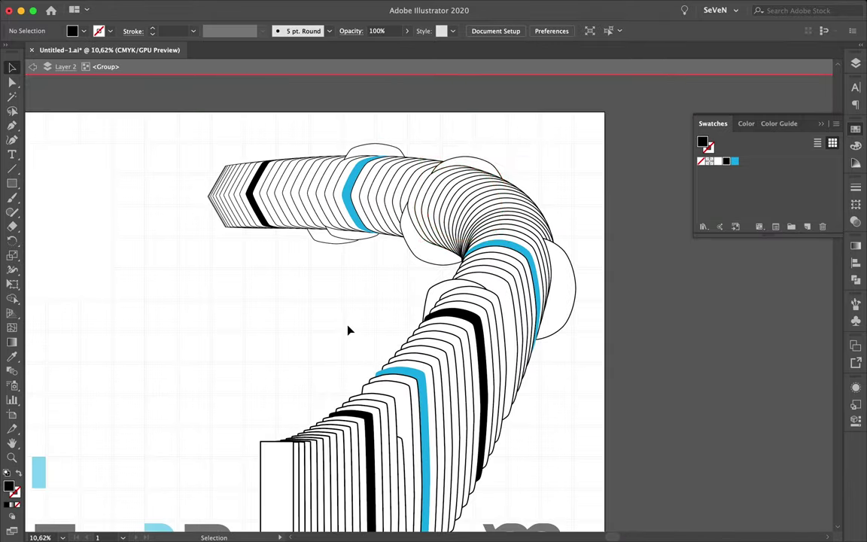
{"action": "scroll", "coordinate": [348, 329], "scroll_direction": "down", "scroll_amount": 2}
{"action": "scroll", "coordinate": [345, 339], "scroll_direction": "up", "scroll_amount": 3}
{"action": "scroll", "coordinate": [335, 349], "scroll_direction": "down", "scroll_amount": 3}
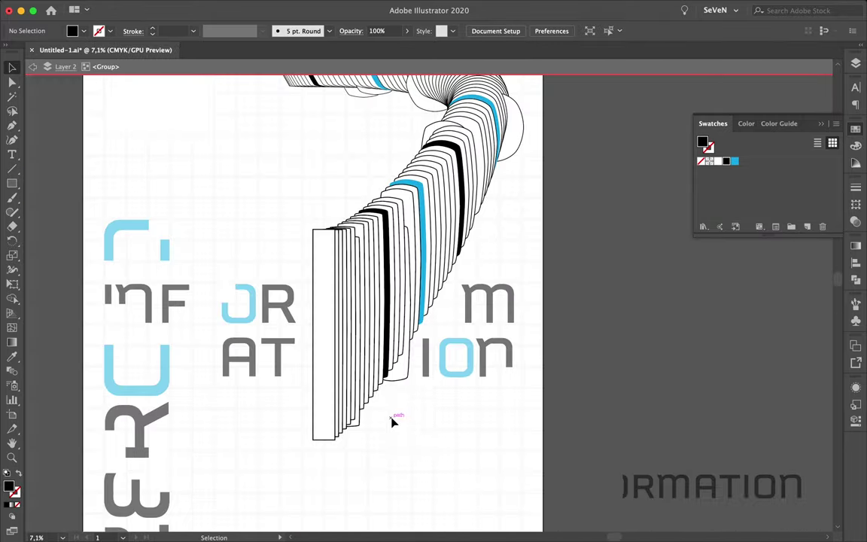
{"action": "scroll", "coordinate": [417, 416], "scroll_direction": "down", "scroll_amount": 1}
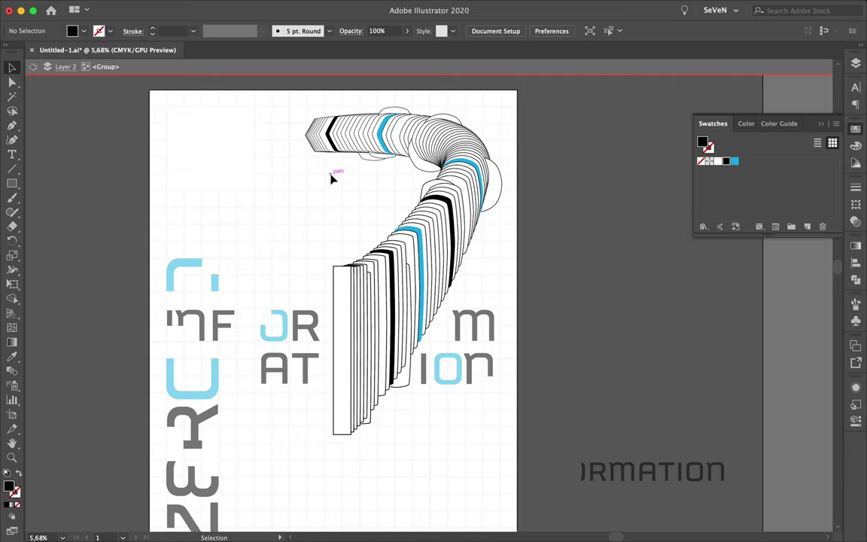
{"action": "scroll", "coordinate": [332, 179], "scroll_direction": "down", "scroll_amount": 1}
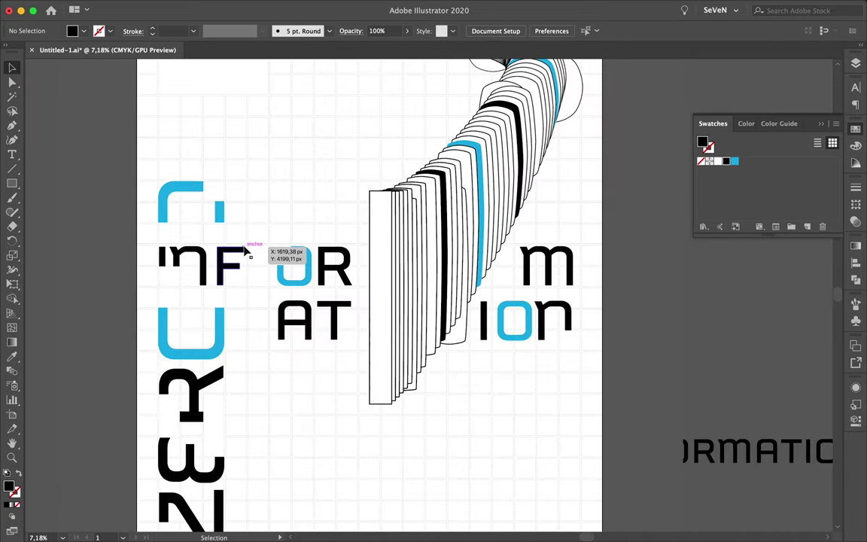
- Select a small grid cell shape and review the poster
{"action": "left_click", "coordinate": [249, 250]}
{"action": "scroll", "coordinate": [256, 258], "scroll_direction": "up", "scroll_amount": 2}
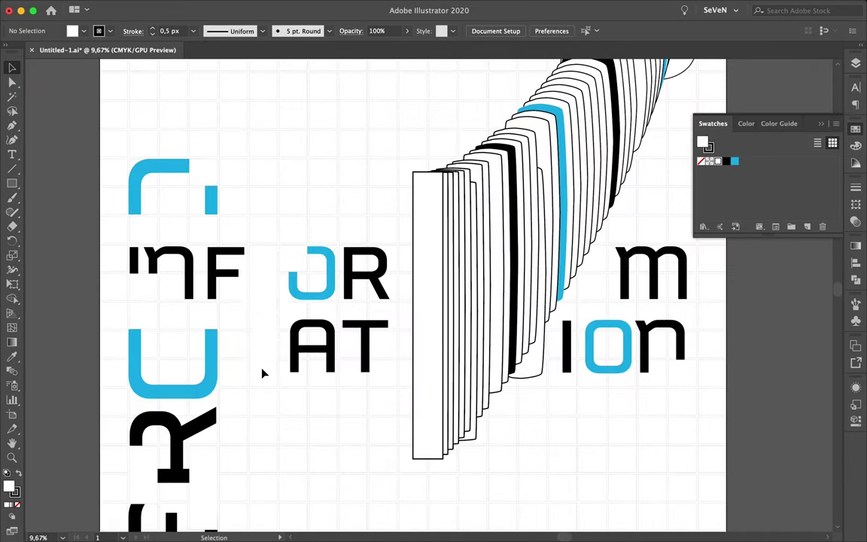
{"action": "scroll", "coordinate": [265, 356], "scroll_direction": "down", "scroll_amount": 3}
{"action": "scroll", "coordinate": [265, 356], "scroll_direction": "up", "scroll_amount": 4}
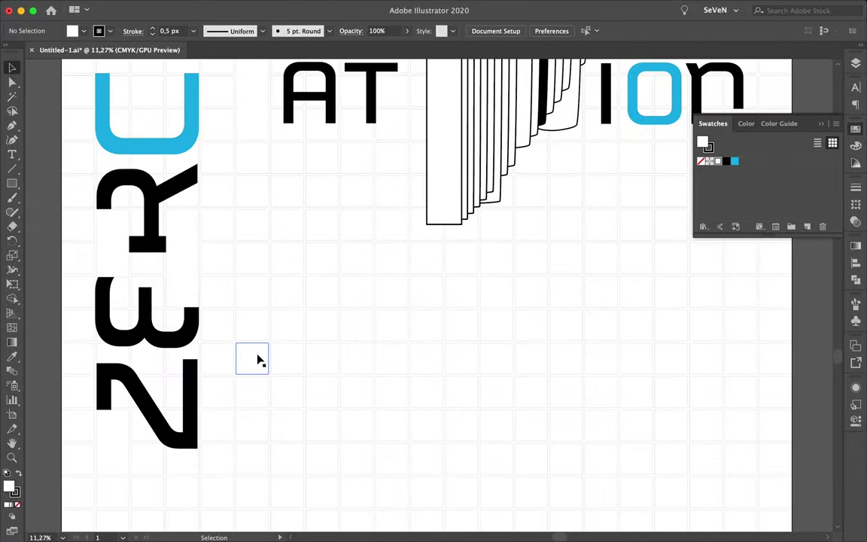
{"action": "scroll", "coordinate": [258, 361], "scroll_direction": "down", "scroll_amount": 1}
- Add a new '22' text below the lettering
{"action": "key", "text": "F7"}
{"action": "key", "text": "t"}
{"action": "left_click", "coordinate": [305, 339]}
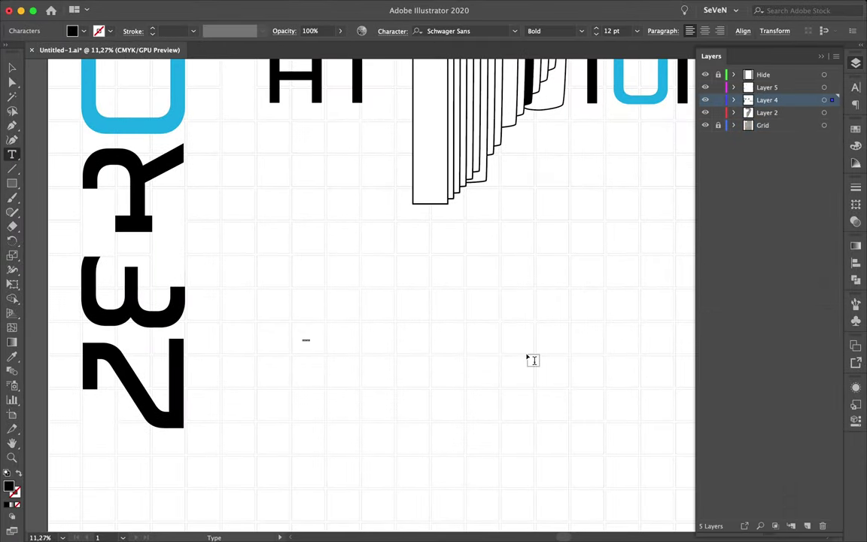
{"action": "type", "text": "22"}
{"action": "key", "text": "Escape"}
{"action": "key", "text": "ctrl+t"}
- Scale the 22 up to about 900 pt in Thin weight and colour it cyan
{"action": "left_click_drag", "start_coordinate": [328, 353], "coordinate": [329, 332]}
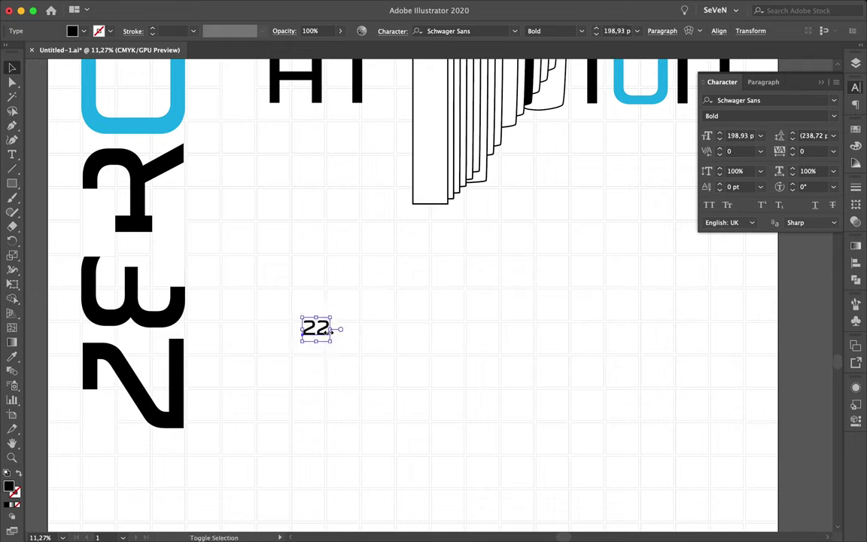
{"action": "left_click_drag", "start_coordinate": [331, 370], "coordinate": [425, 396]}
{"action": "left_click", "coordinate": [833, 115]}
{"action": "left_click", "coordinate": [720, 128]}
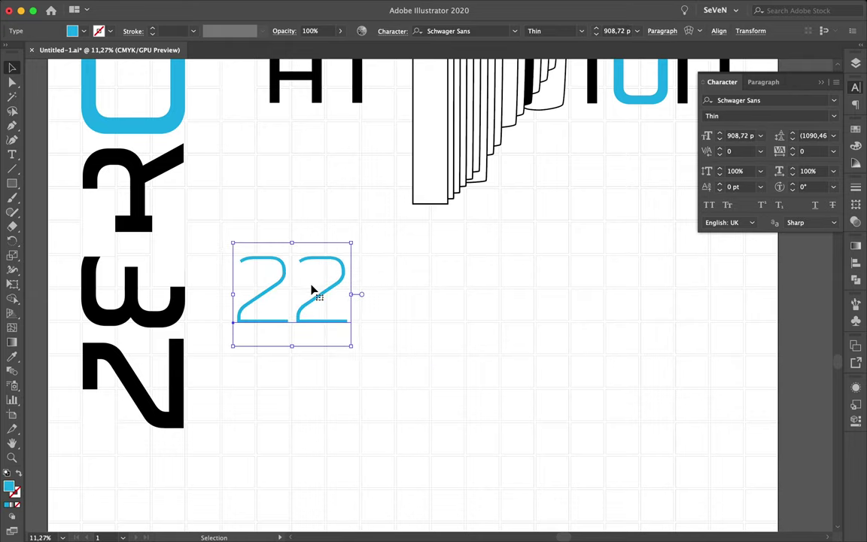
{"action": "scroll", "coordinate": [312, 290], "scroll_direction": "up", "scroll_amount": 2}
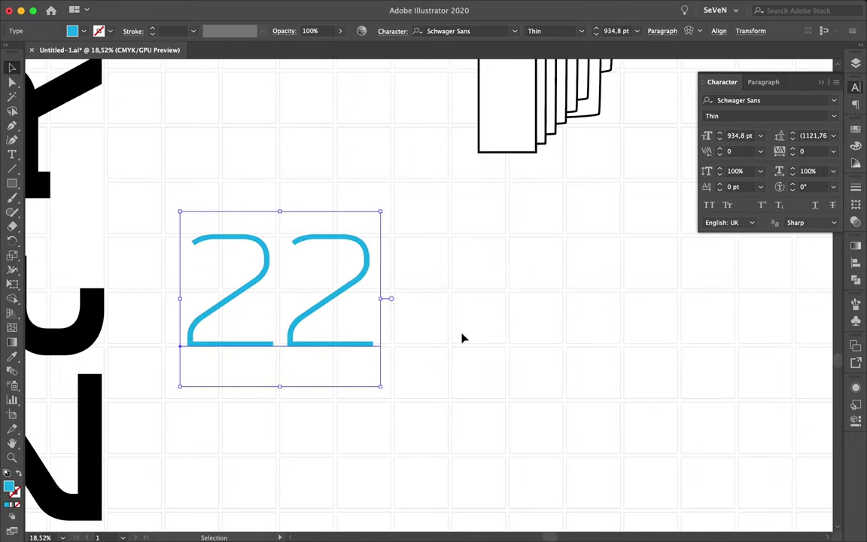
- Duplicate the 22 text and position the APRIL text beneath the 22
{"action": "left_click_drag", "start_coordinate": [334, 362], "coordinate": [389, 309]}
{"action": "left_click", "coordinate": [474, 286]}
{"action": "key", "text": "t"}
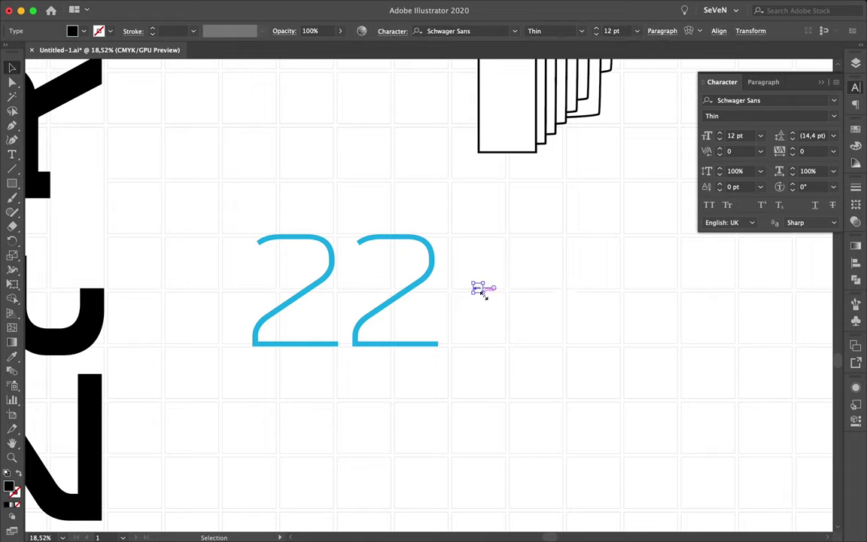
{"action": "type", "text": "APRIL"}
{"action": "mouse_move", "coordinate": [491, 301]}
{"action": "left_mouse_down"}
{"action": "mouse_move", "coordinate": [294, 364]}
{"action": "mouse_move", "coordinate": [340, 374]}
{"action": "left_mouse_up"}
- Set APRIL to Regular weight at 140 pt and fit the poster in view
{"action": "left_click", "coordinate": [833, 115]}
{"action": "left_click", "coordinate": [756, 196]}
{"action": "left_click", "coordinate": [720, 138]}
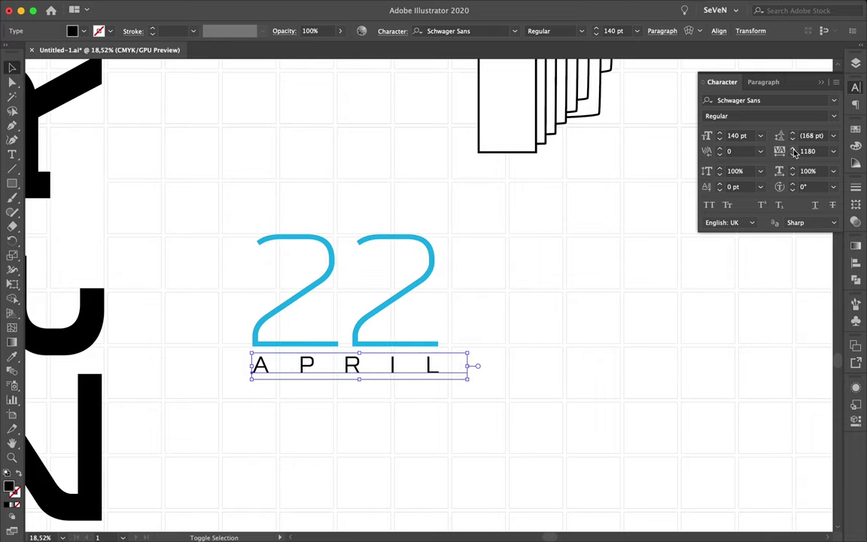
{"action": "left_click", "coordinate": [441, 380]}
{"action": "key", "text": "ctrl+0"}
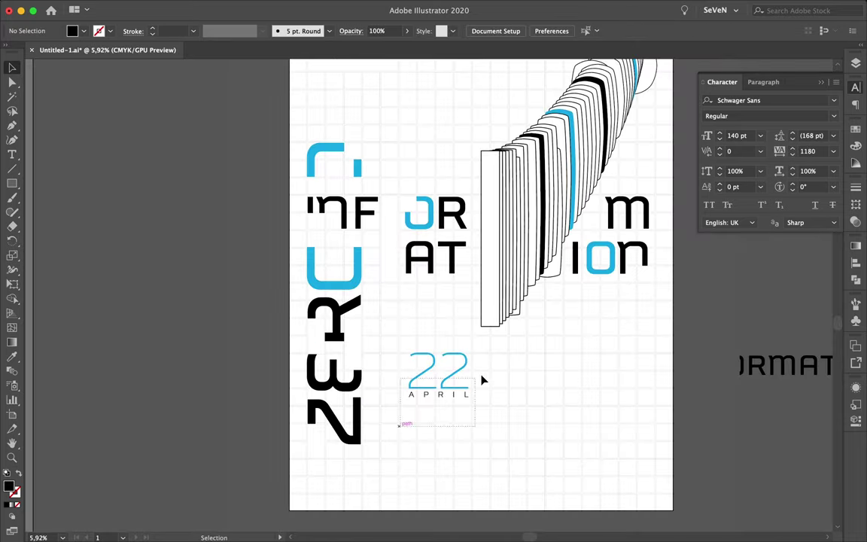
- Move the 22 APRIL date up under the AT letters
{"action": "scroll", "coordinate": [455, 325], "scroll_direction": "up", "scroll_amount": 5}
{"action": "left_click_drag", "start_coordinate": [438, 307], "coordinate": [431, 287]}
{"action": "left_click", "coordinate": [444, 412]}
{"action": "scroll", "coordinate": [444, 413], "scroll_direction": "down", "scroll_amount": 5}
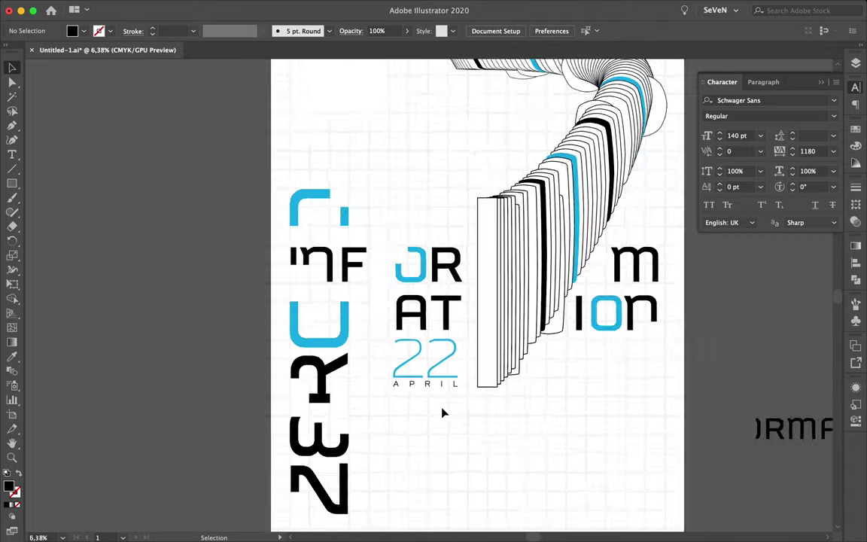
{"action": "scroll", "coordinate": [444, 412], "scroll_direction": "down", "scroll_amount": 1}
- Copy APRIL below as an 'APOLLO 2020 / Poster #478' caption at 0 tracking, 160 pt
{"action": "left_click_drag", "start_coordinate": [430, 338], "coordinate": [430, 352]}
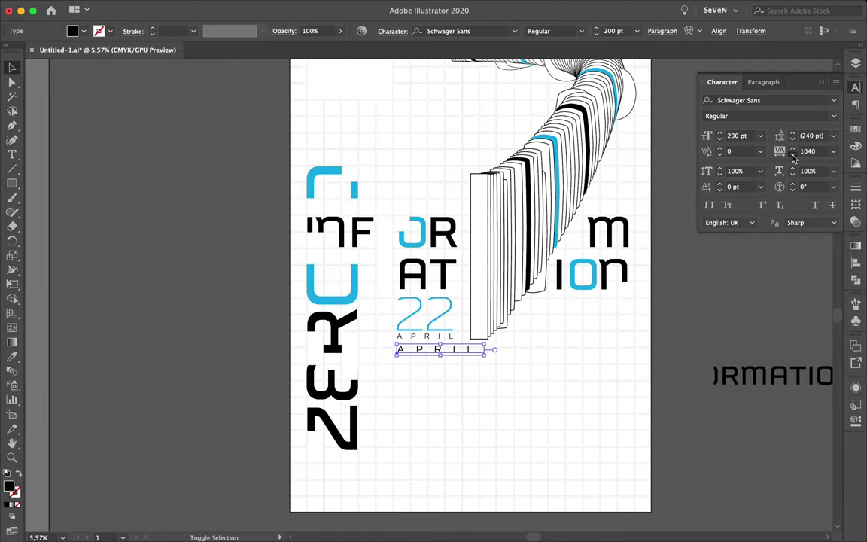
{"action": "double_click", "coordinate": [442, 350]}
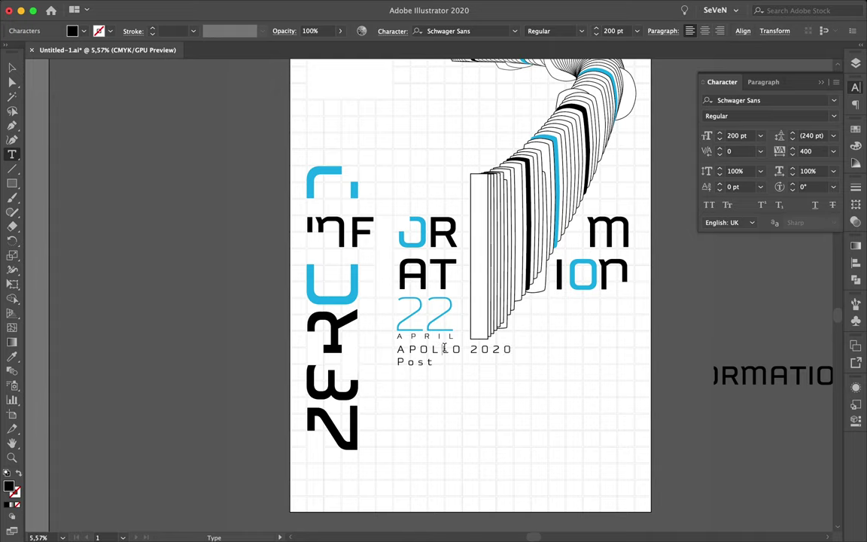
{"action": "key", "text": "Escape"}
{"action": "scroll", "coordinate": [443, 347], "scroll_direction": "up", "scroll_amount": 3, "text": "alt"}
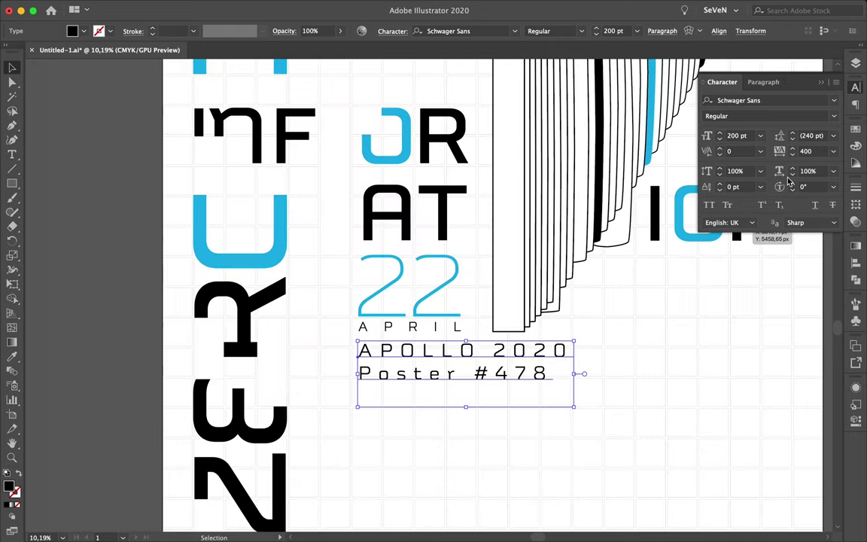
{"action": "left_click", "coordinate": [795, 153]}
{"action": "key", "text": "ctrl+alt+shift+comma"}
{"action": "key", "text": "ctrl+alt+shift+comma"}
{"action": "key", "text": "ctrl+alt+shift+comma"}
{"action": "key", "text": "ctrl+alt+shift+comma"}
{"action": "left_click", "coordinate": [763, 81]}
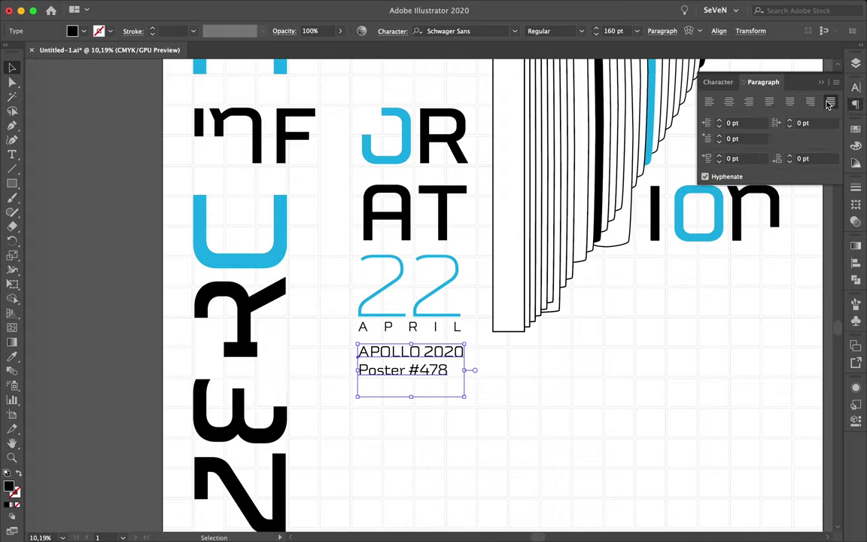
- Check the APOLLO 2020 caption text and shift the spiral ribbon downward
{"action": "double_click", "coordinate": [401, 370]}
{"action": "key", "text": "Escape"}
{"action": "scroll", "coordinate": [442, 381], "scroll_direction": "down", "scroll_amount": 3, "text": "alt"}
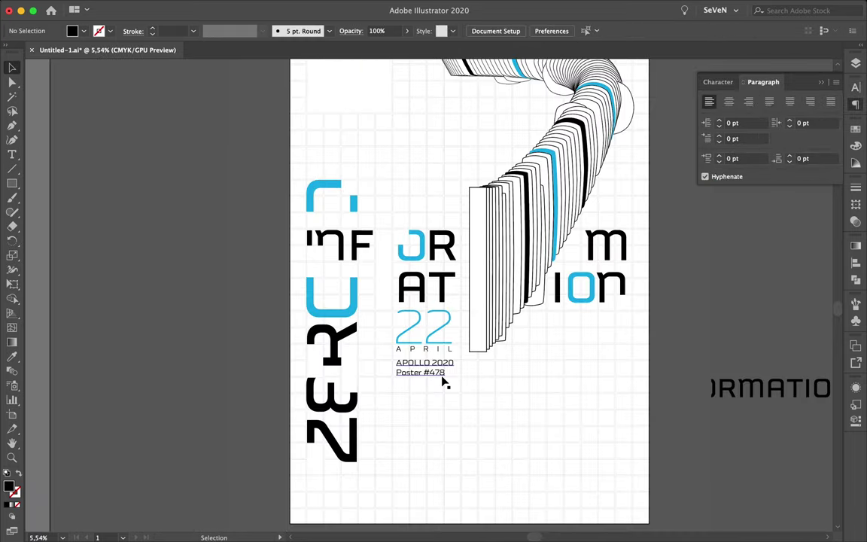
{"action": "left_click_drag", "start_coordinate": [527, 174], "coordinate": [528, 208]}
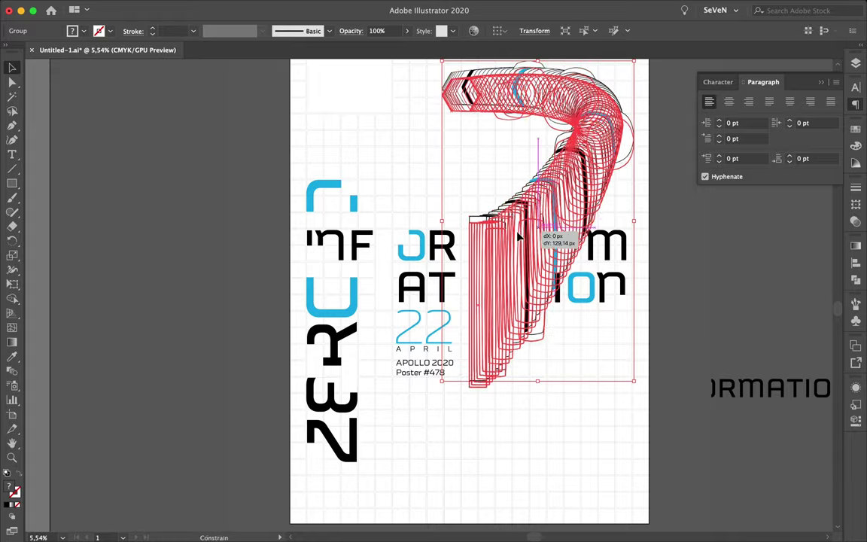
- Select the APOLLO 2020 caption text after checking the ribbon and letters
{"action": "left_click", "coordinate": [454, 248]}
{"action": "scroll", "coordinate": [454, 248], "scroll_direction": "down", "scroll_amount": 3, "text": "alt"}
{"action": "scroll", "coordinate": [455, 182], "scroll_direction": "up", "scroll_amount": 3, "text": "alt"}
{"action": "left_click", "coordinate": [686, 314]}
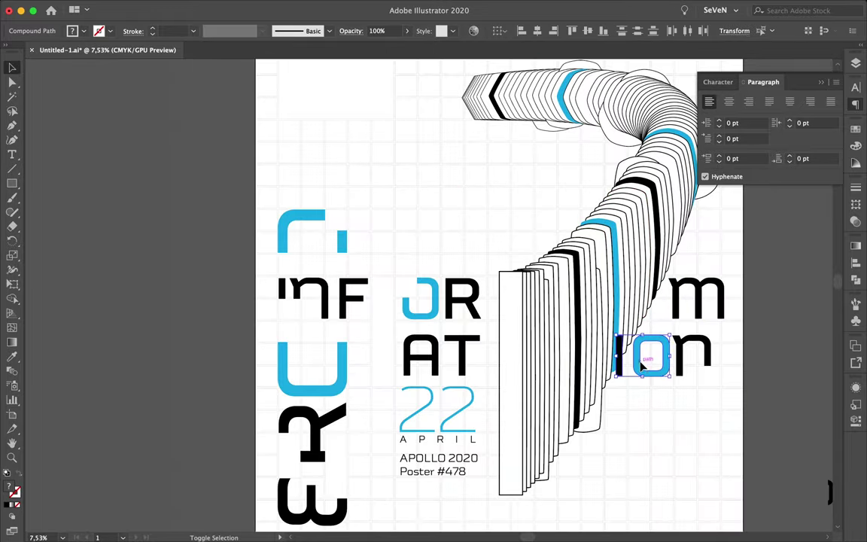
{"action": "left_click", "coordinate": [475, 359]}
{"action": "scroll", "coordinate": [475, 359], "scroll_direction": "up", "scroll_amount": 2}
{"action": "left_click", "coordinate": [478, 379]}
{"action": "scroll", "coordinate": [372, 274], "scroll_direction": "down", "scroll_amount": 5}
{"action": "scroll", "coordinate": [371, 273], "scroll_direction": "right", "scroll_amount": 4}
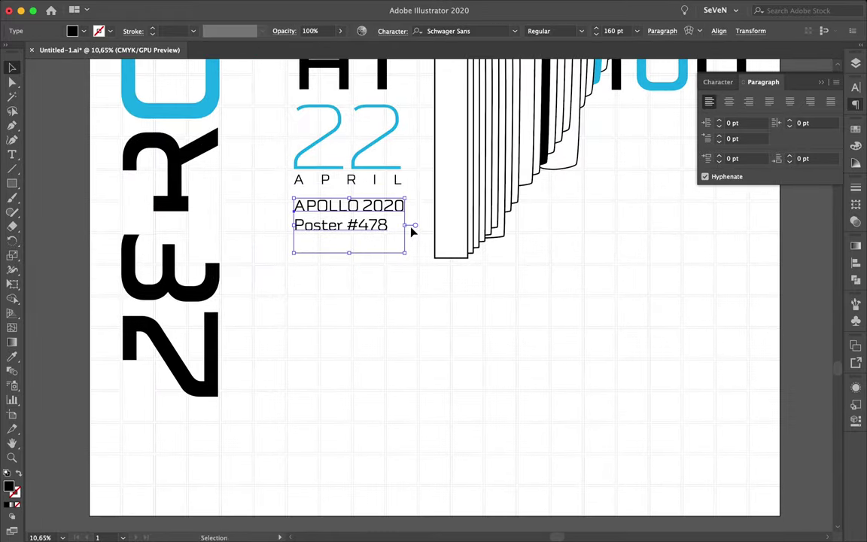
- Rotate the caption 90° and enlarge it vertically beneath APRIL
{"action": "left_click_drag", "start_coordinate": [407, 194], "coordinate": [354, 249]}
{"action": "left_click_drag", "start_coordinate": [316, 225], "coordinate": [309, 368]}
{"action": "left_click_drag", "start_coordinate": [357, 294], "coordinate": [403, 205]}
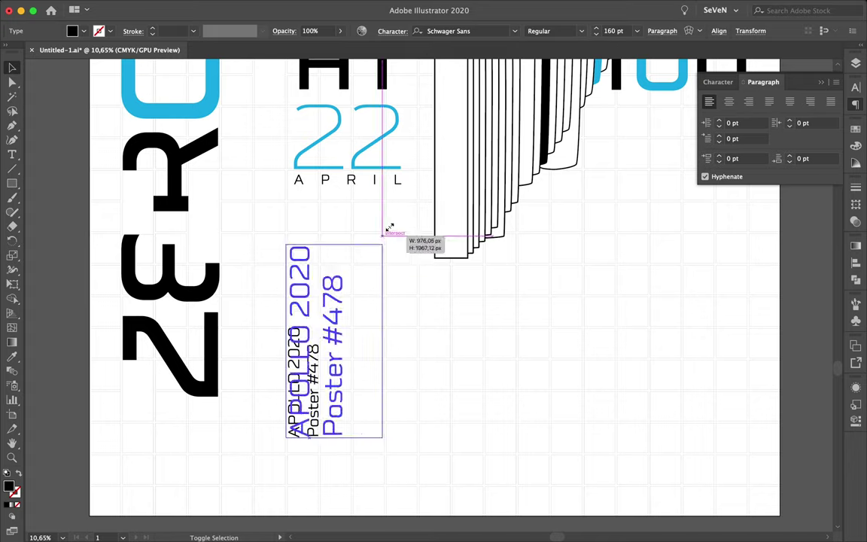
{"action": "left_click", "coordinate": [716, 82]}
{"action": "left_click_drag", "start_coordinate": [346, 336], "coordinate": [343, 336]}
- Set the vertical caption to Bold weight
{"action": "scroll", "coordinate": [445, 350], "scroll_direction": "down", "scroll_amount": 2}
{"action": "scroll", "coordinate": [450, 348], "scroll_direction": "down", "scroll_amount": 2}
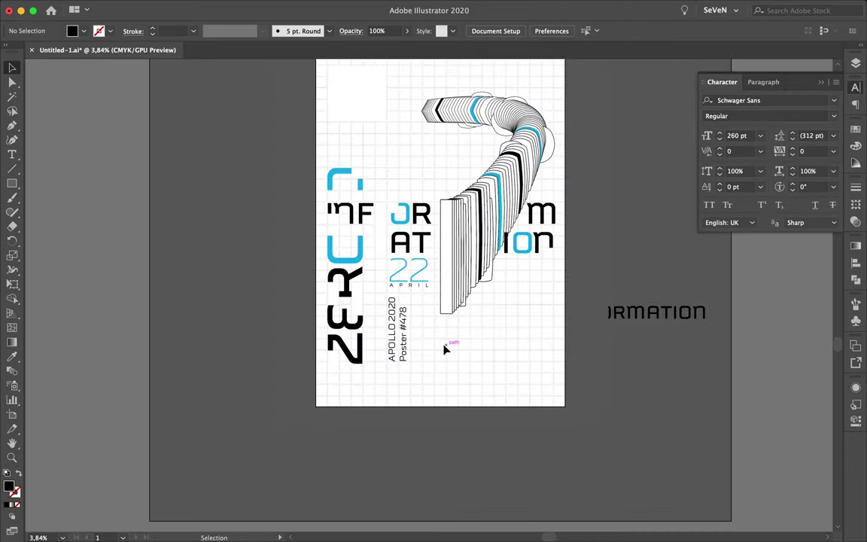
{"action": "left_click", "coordinate": [804, 115]}
{"action": "left_click", "coordinate": [514, 366]}
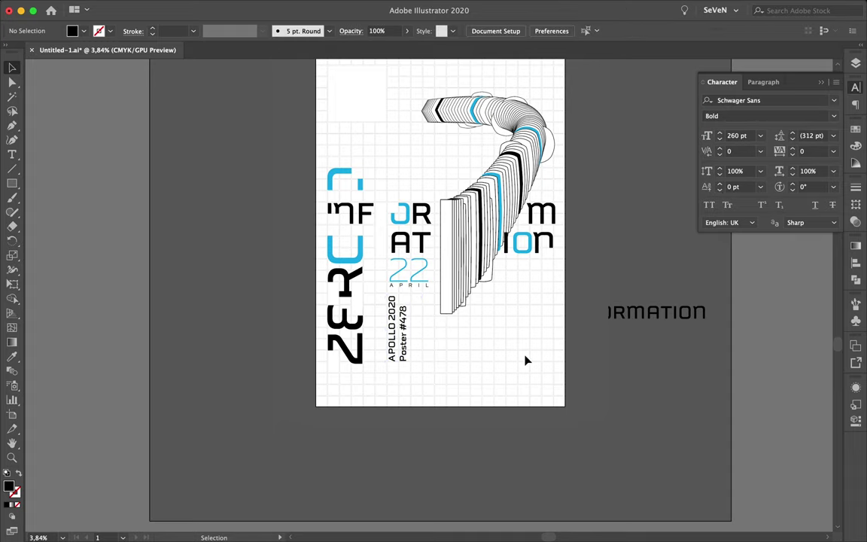
{"action": "scroll", "coordinate": [482, 128], "scroll_direction": "up", "scroll_amount": 3}
{"action": "scroll", "coordinate": [521, 201], "scroll_direction": "down", "scroll_amount": 2}
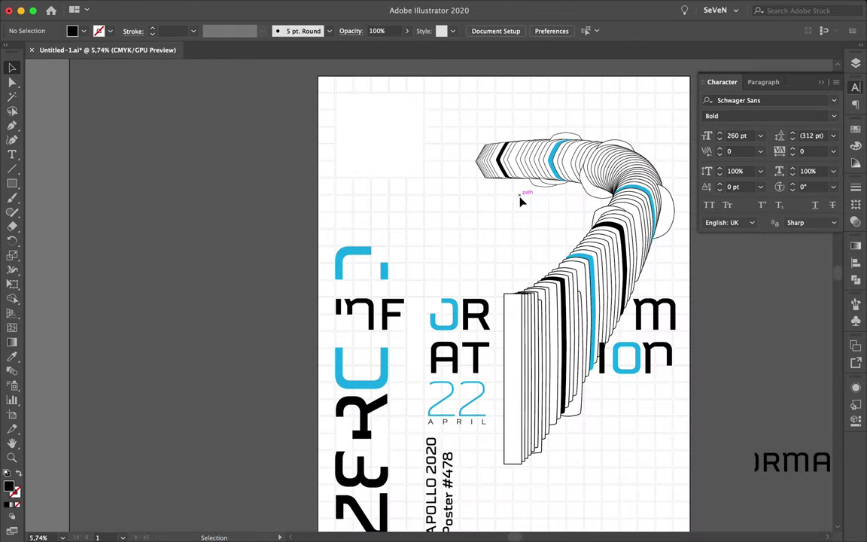
{"action": "scroll", "coordinate": [520, 201], "scroll_direction": "down", "scroll_amount": 3}
{"action": "scroll", "coordinate": [520, 201], "scroll_direction": "down", "scroll_amount": 1}
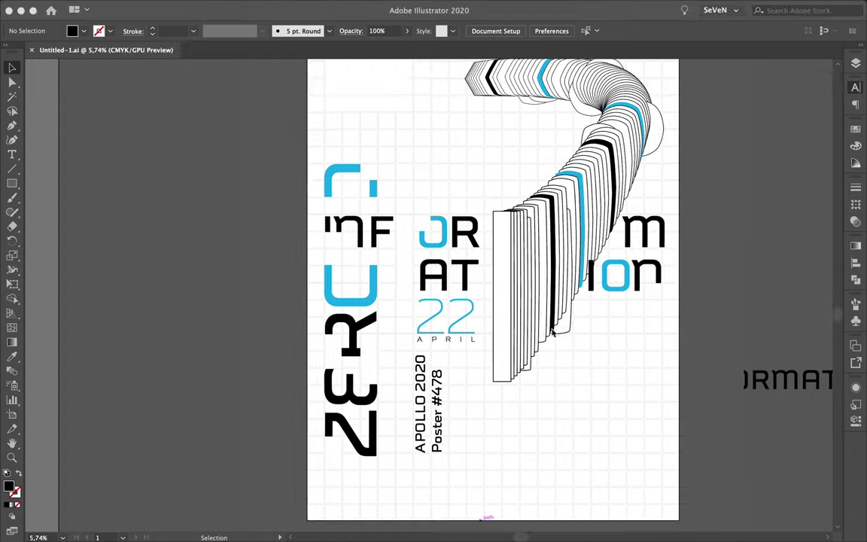
- Stretch the small bottom shape into a wide strip across the poster bottom
{"action": "key", "text": "F7"}
{"action": "key", "text": "v"}
{"action": "left_click", "coordinate": [339, 485]}
{"action": "left_click_drag", "start_coordinate": [340, 488], "coordinate": [660, 504]}
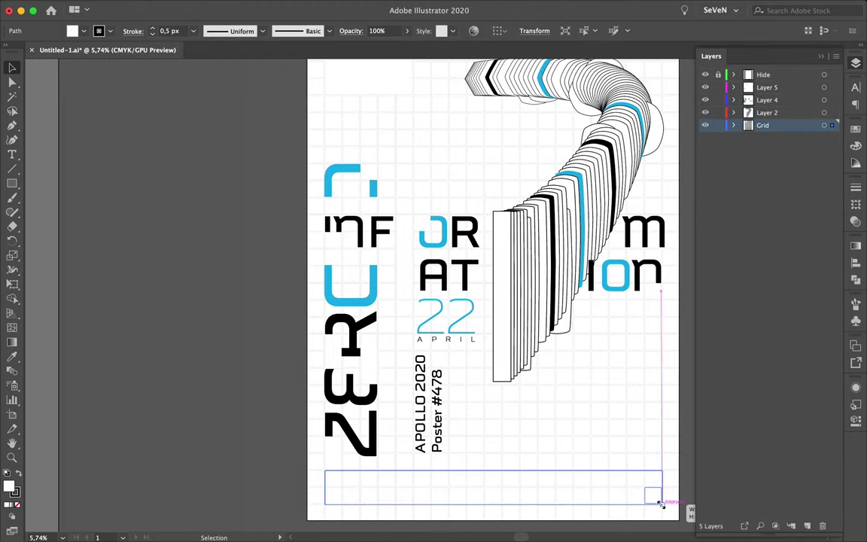
{"action": "scroll", "coordinate": [660, 505], "scroll_direction": "up", "scroll_amount": 5}
{"action": "left_click", "coordinate": [658, 443]}
{"action": "scroll", "coordinate": [174, 480], "scroll_direction": "left", "scroll_amount": 5}
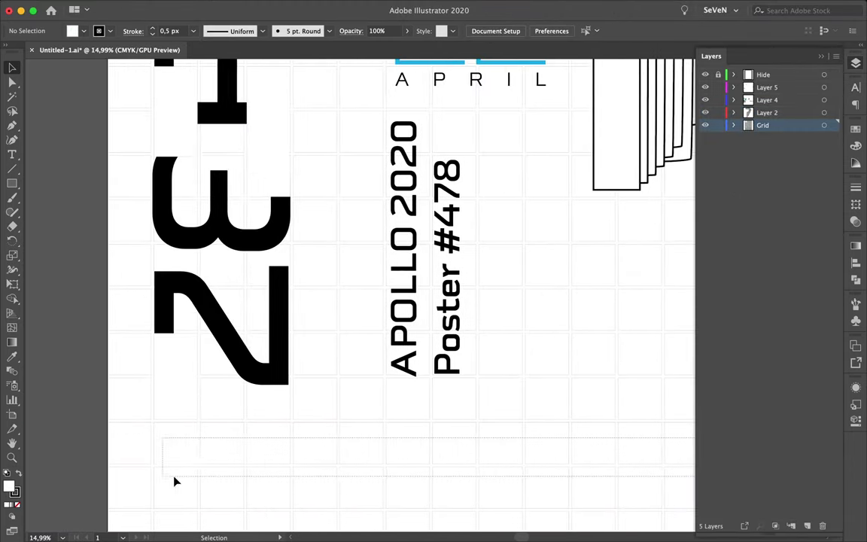
- In isolation mode, move two hexagon slices near the top of the striped 7 ribbon
{"action": "scroll", "coordinate": [266, 468], "scroll_direction": "down", "scroll_amount": 2}
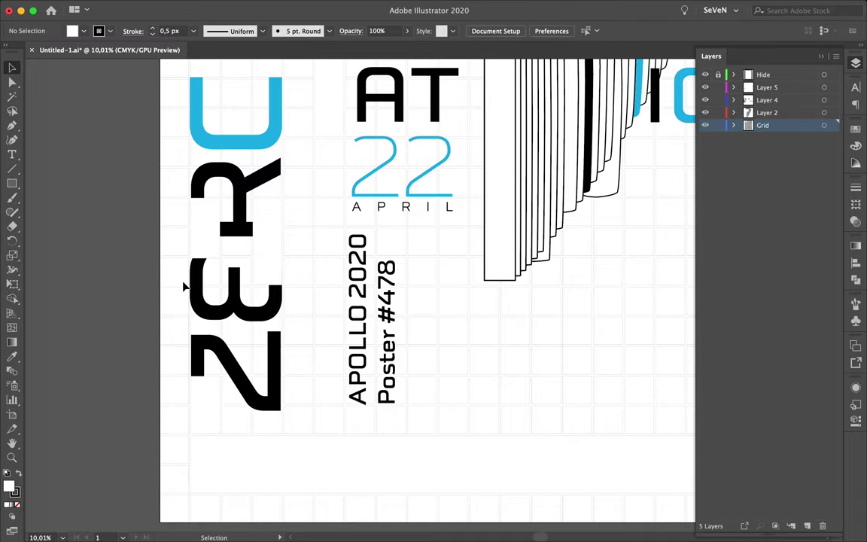
{"action": "scroll", "coordinate": [171, 513], "scroll_direction": "down", "scroll_amount": 3}
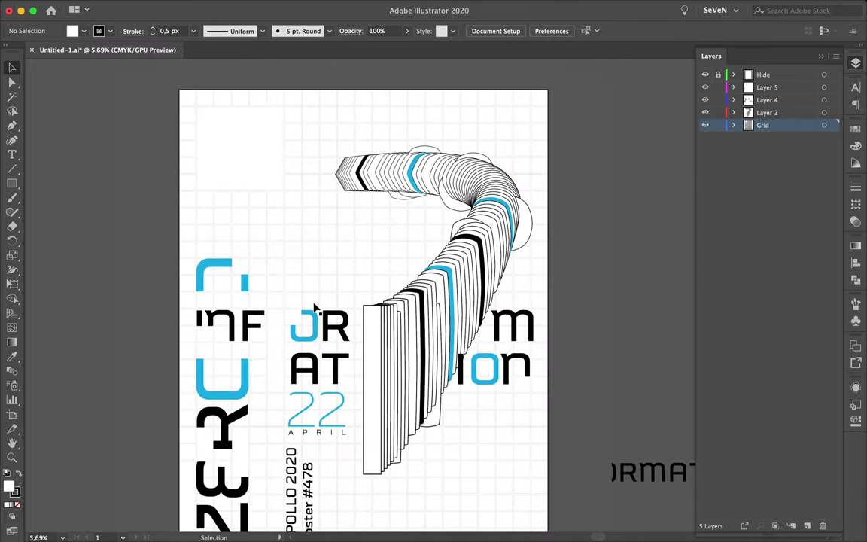
{"action": "left_click", "coordinate": [376, 358]}
{"action": "left_click", "coordinate": [491, 433]}
{"action": "scroll", "coordinate": [374, 173], "scroll_direction": "up", "scroll_amount": 7}
{"action": "double_click", "coordinate": [374, 174]}
{"action": "left_click_drag", "start_coordinate": [369, 173], "coordinate": [382, 156]}
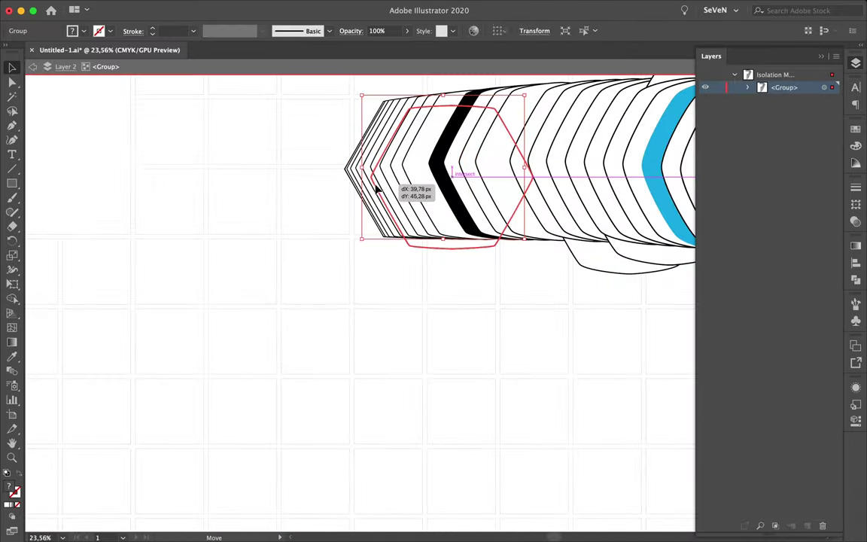
{"action": "scroll", "coordinate": [234, 141], "scroll_direction": "down", "scroll_amount": 5}
{"action": "left_click_drag", "start_coordinate": [319, 136], "coordinate": [380, 98]}
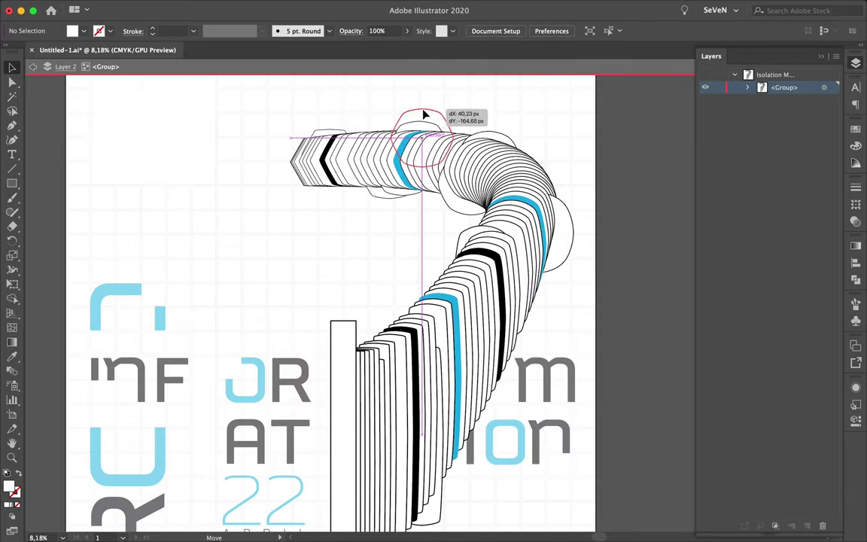
{"action": "key", "text": "Escape"}
{"action": "scroll", "coordinate": [420, 178], "scroll_direction": "down", "scroll_amount": 5}
- Change the caption's font weight to Regular
{"action": "left_click", "coordinate": [213, 376]}
{"action": "key", "text": "ctrl+t"}
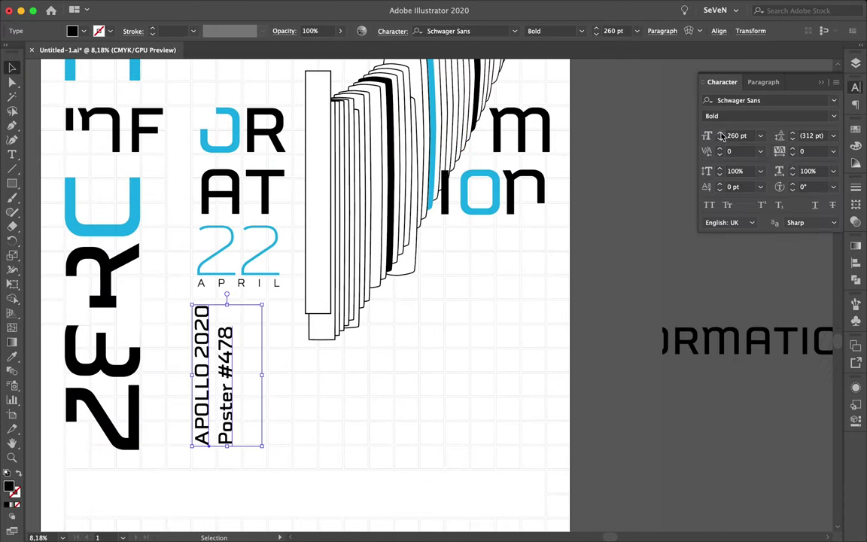
{"action": "key", "text": "Up"}
{"action": "key", "text": "Up"}
{"action": "key", "text": "Up"}
{"action": "key", "text": "Up"}
{"action": "key", "text": "Up"}
{"action": "key", "text": "Down"}
{"action": "left_click", "coordinate": [346, 333]}
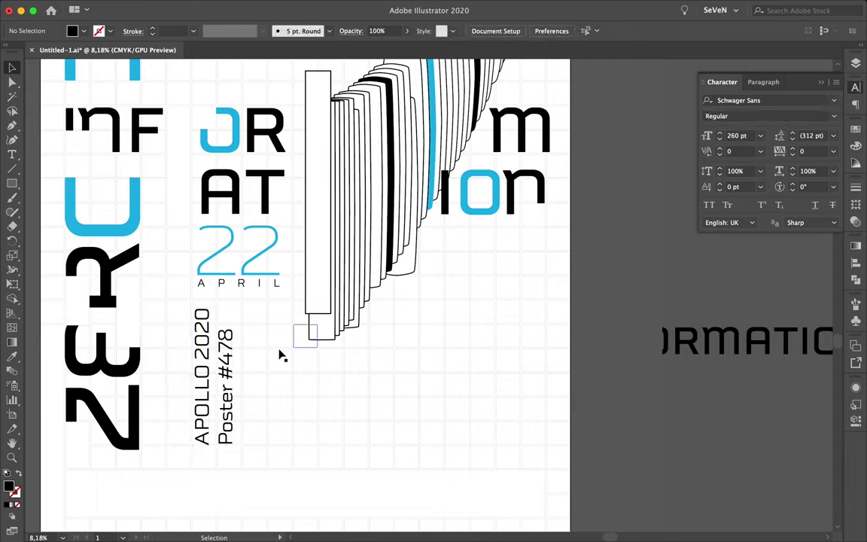
- Cut the caption to APOLLO 2020 at 180 pt with tracking 10, beside ZERO
{"action": "left_click", "coordinate": [230, 376]}
{"action": "key", "text": "t"}
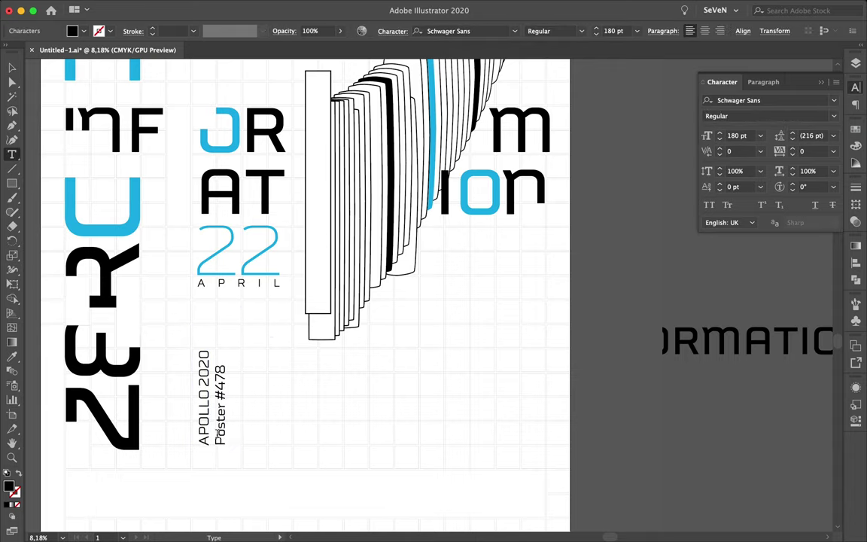
{"action": "key", "text": "BackSpace"}
{"action": "key", "text": "Escape"}
{"action": "left_click_drag", "start_coordinate": [203, 374], "coordinate": [152, 374]}
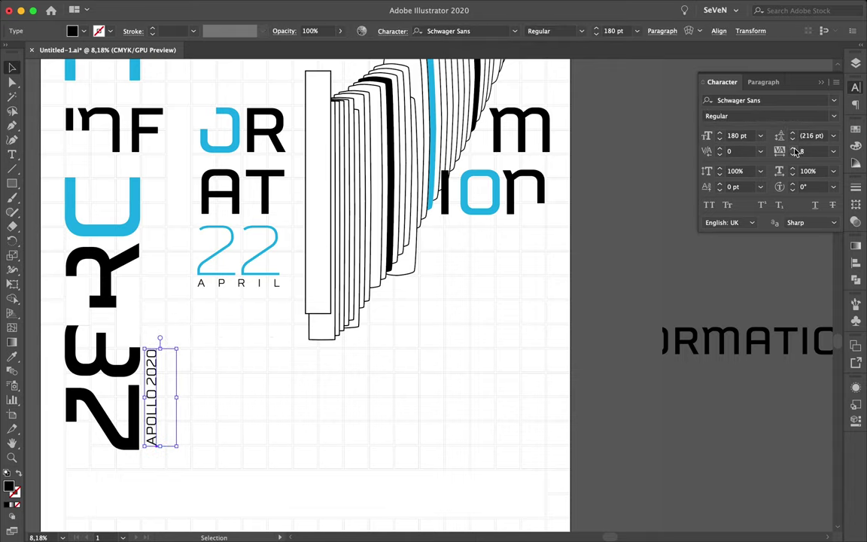
{"action": "left_click", "coordinate": [792, 148]}
{"action": "scroll", "coordinate": [178, 426], "scroll_direction": "up", "scroll_amount": 3}
- Duplicate the line as a Thin 'Poster #478' caption beside the ZERO R
{"action": "left_click_drag", "start_coordinate": [158, 288], "coordinate": [158, 289]}
{"action": "double_click", "coordinate": [151, 301]}
{"action": "type", "text": "Poster #478"}
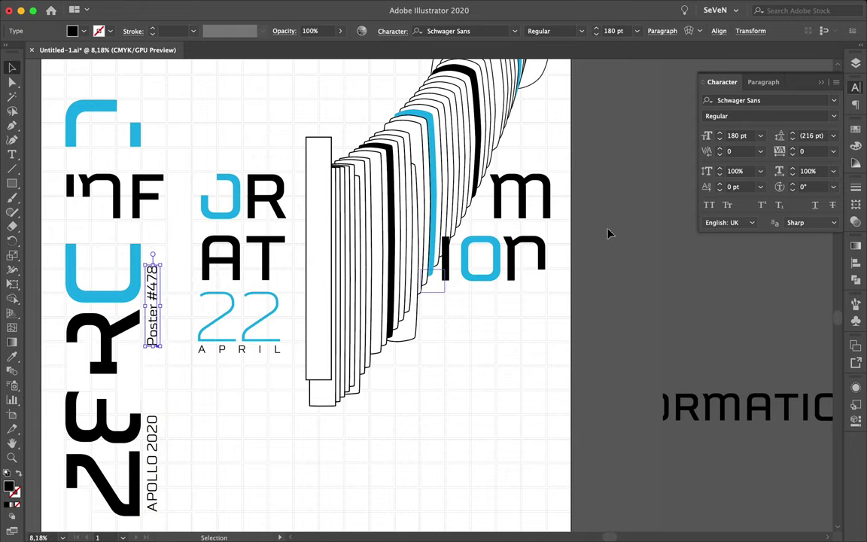
{"action": "left_click", "coordinate": [767, 115]}
{"action": "type", "text": "Thin"}
{"action": "left_click_drag", "start_coordinate": [420, 390], "coordinate": [435, 406]}
{"action": "left_click_drag", "start_coordinate": [154, 322], "coordinate": [154, 316]}
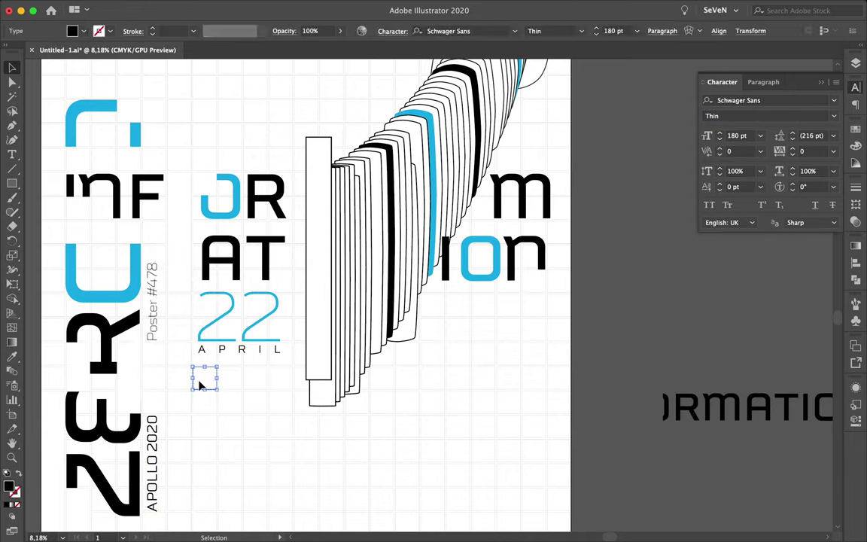
- Delete the selected box shape
{"action": "scroll", "coordinate": [203, 380], "scroll_direction": "down", "scroll_amount": 2}
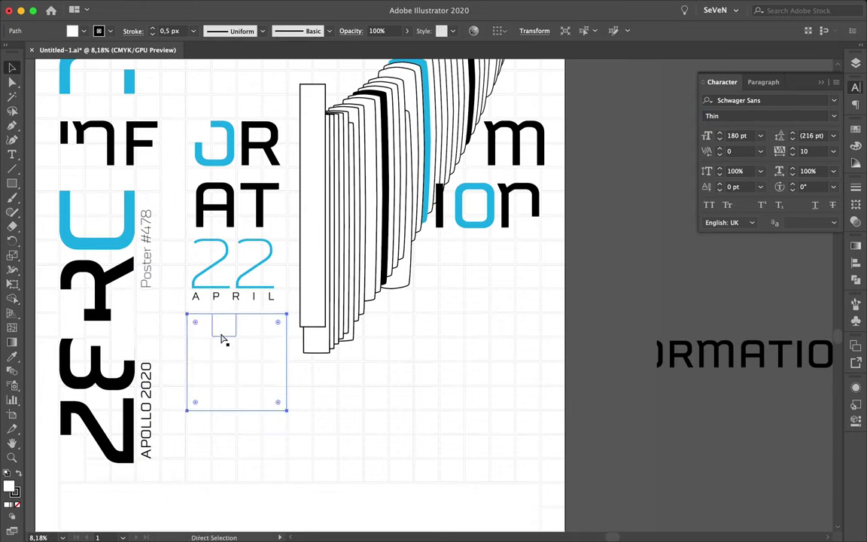
{"action": "key", "text": "Delete"}
{"action": "scroll", "coordinate": [437, 356], "scroll_direction": "down", "scroll_amount": 1}
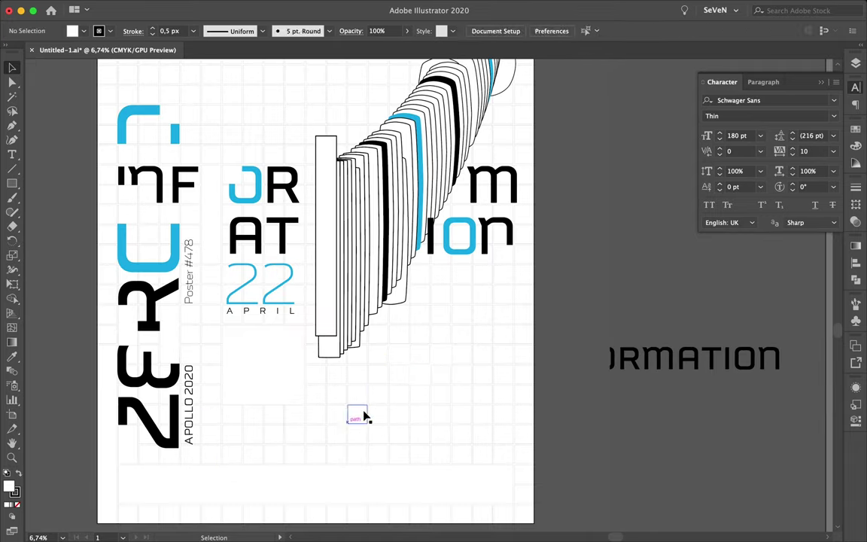
{"action": "scroll", "coordinate": [315, 418], "scroll_direction": "up", "scroll_amount": 7}
- Draw a small blue rectangle under the ribbon
{"action": "key", "text": "m"}
{"action": "left_click_drag", "start_coordinate": [377, 322], "coordinate": [489, 258]}
{"action": "scroll", "coordinate": [396, 355], "scroll_direction": "down", "scroll_amount": 3}
{"action": "scroll", "coordinate": [391, 346], "scroll_direction": "up", "scroll_amount": 1}
{"action": "key", "text": "F7"}
{"action": "key", "text": "v"}
{"action": "scroll", "coordinate": [399, 336], "scroll_direction": "up", "scroll_amount": 3}
{"action": "scroll", "coordinate": [561, 158], "scroll_direction": "down", "scroll_amount": 4}
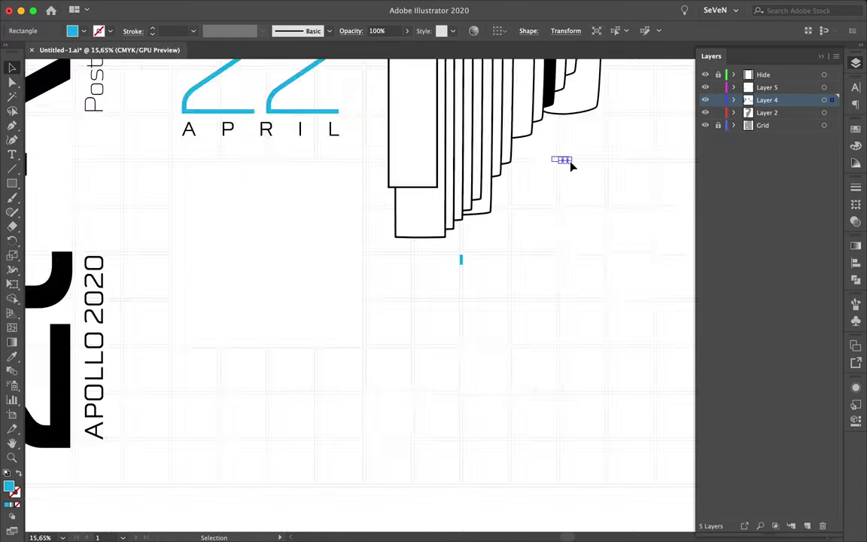
- Drop a copy of the blue rectangle into the grid and move it down to a cell edge
{"action": "scroll", "coordinate": [494, 224], "scroll_direction": "down", "scroll_amount": 3}
{"action": "scroll", "coordinate": [650, 400], "scroll_direction": "up", "scroll_amount": 10}
{"action": "left_click_drag", "start_coordinate": [571, 165], "coordinate": [488, 367]}
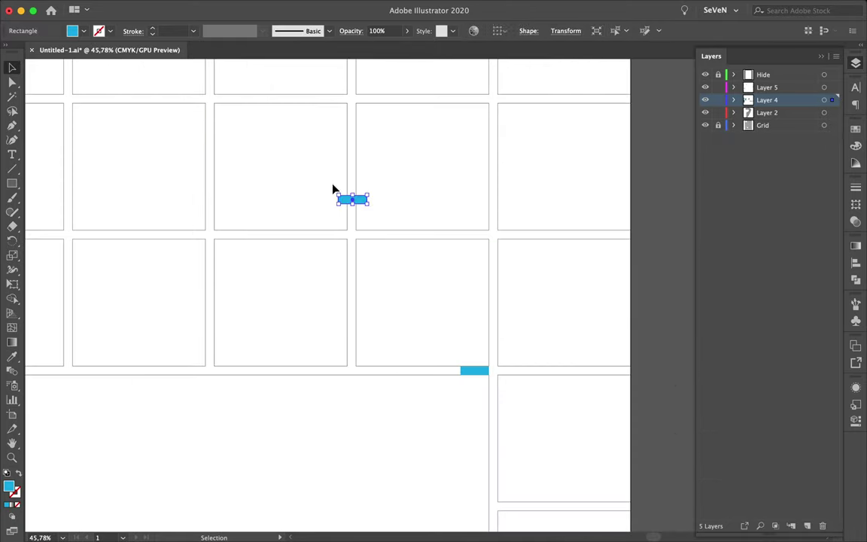
{"action": "left_click_drag", "start_coordinate": [354, 196], "coordinate": [355, 251]}
- Draw a small blue triangle in a grid cell's top-left corner
{"action": "left_click", "coordinate": [215, 240]}
{"action": "left_click", "coordinate": [226, 239]}
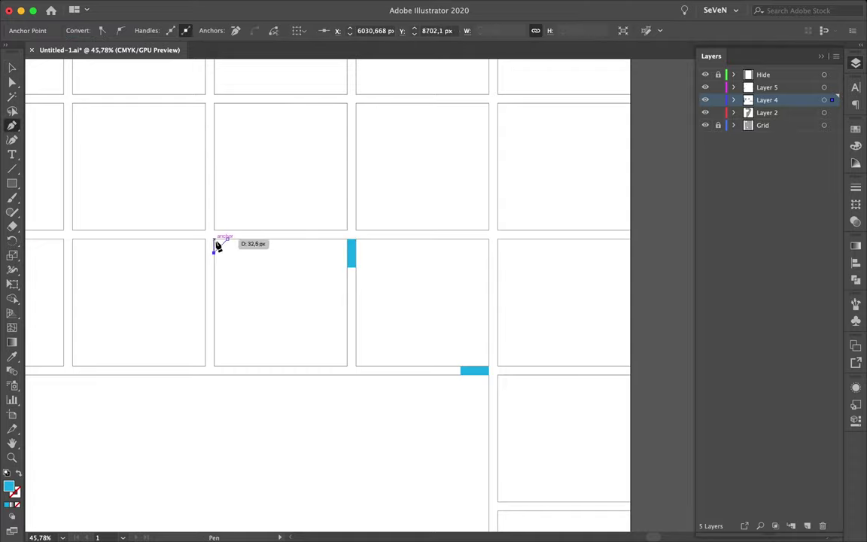
{"action": "left_click", "coordinate": [215, 252]}
{"action": "key", "text": "v"}
{"action": "left_click", "coordinate": [234, 268]}
- Copy the blue triangle into the next cell and repeat the copy across the row
{"action": "left_click_drag", "start_coordinate": [88, 245], "coordinate": [62, 266]}
{"action": "scroll", "coordinate": [62, 266], "scroll_direction": "down", "scroll_amount": 3}
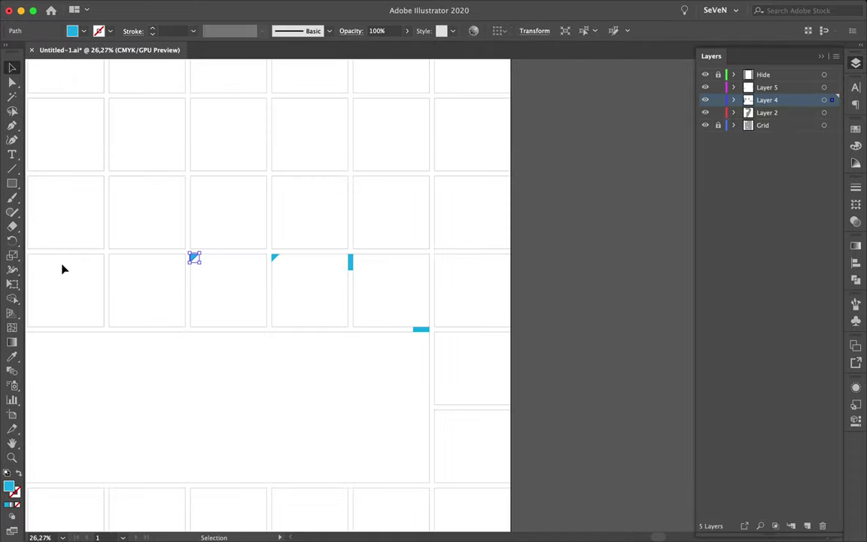
{"action": "key", "text": "ctrl+d"}
{"action": "key", "text": "ctrl+d"}
{"action": "key", "text": "ctrl+d"}
{"action": "key", "text": "ctrl+d"}
{"action": "key", "text": "ctrl+d"}
{"action": "key", "text": "ctrl+d"}
{"action": "scroll", "coordinate": [75, 259], "scroll_direction": "down", "scroll_amount": 3}
{"action": "scroll", "coordinate": [74, 258], "scroll_direction": "up", "scroll_amount": 5}
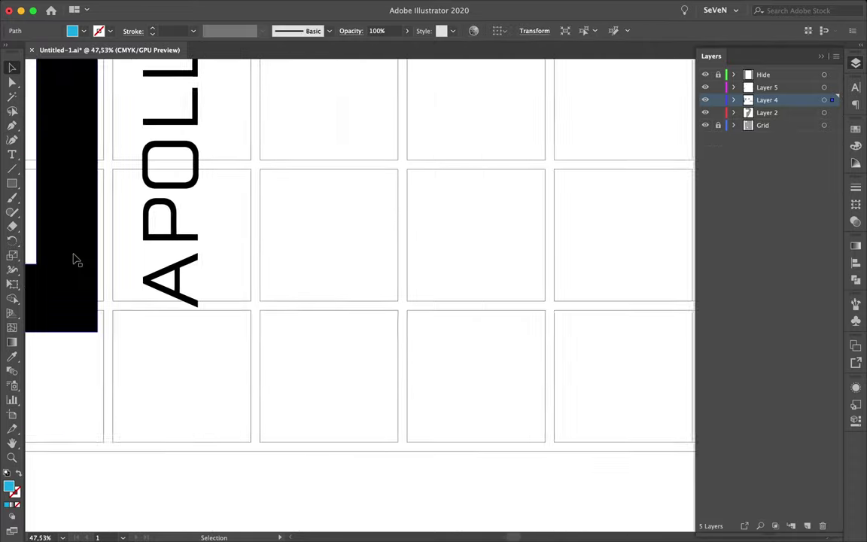
{"action": "scroll", "coordinate": [301, 285], "scroll_direction": "right", "scroll_amount": 10}
- Snap a triangle into a cell's top-left corner
{"action": "left_click_drag", "start_coordinate": [502, 305], "coordinate": [508, 317]}
{"action": "scroll", "coordinate": [516, 331], "scroll_direction": "up", "scroll_amount": 1}
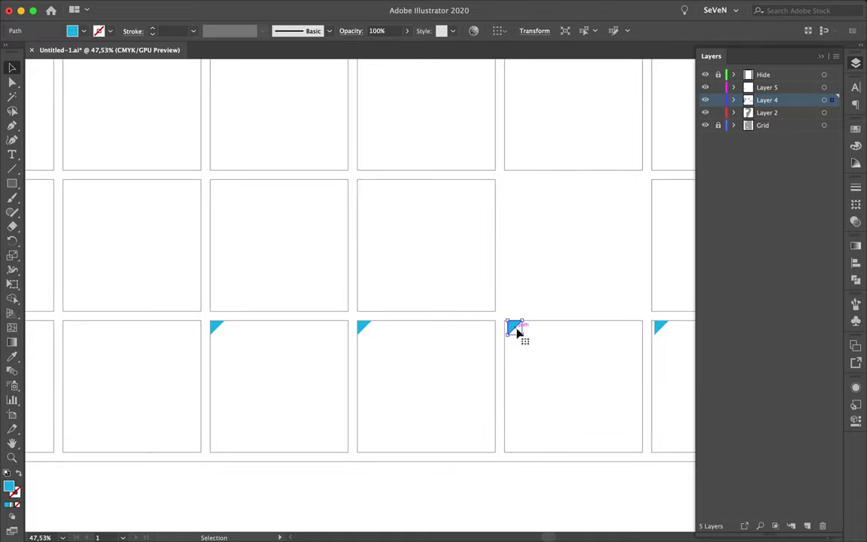
{"action": "scroll", "coordinate": [511, 329], "scroll_direction": "up", "scroll_amount": 1}
{"action": "scroll", "coordinate": [516, 350], "scroll_direction": "up", "scroll_amount": 1}
{"action": "scroll", "coordinate": [509, 348], "scroll_direction": "up", "scroll_amount": 3}
{"action": "scroll", "coordinate": [502, 368], "scroll_direction": "down", "scroll_amount": 2}
{"action": "scroll", "coordinate": [501, 367], "scroll_direction": "right", "scroll_amount": 5}
{"action": "scroll", "coordinate": [467, 383], "scroll_direction": "up", "scroll_amount": 1}
{"action": "left_click", "coordinate": [434, 407]}
- Place triangles into the right cell's corner and a cell's top-right corner
{"action": "scroll", "coordinate": [490, 435], "scroll_direction": "left", "scroll_amount": 3}
{"action": "scroll", "coordinate": [489, 435], "scroll_direction": "up", "scroll_amount": 1}
{"action": "mouse_move", "coordinate": [508, 412]}
{"action": "left_mouse_down"}
{"action": "mouse_move", "coordinate": [459, 420]}
{"action": "mouse_move", "coordinate": [467, 418]}
{"action": "left_mouse_up"}
{"action": "left_click", "coordinate": [526, 444]}
{"action": "scroll", "coordinate": [526, 443], "scroll_direction": "left", "scroll_amount": 4}
{"action": "scroll", "coordinate": [525, 443], "scroll_direction": "down", "scroll_amount": 5}
{"action": "scroll", "coordinate": [526, 443], "scroll_direction": "up", "scroll_amount": 2}
{"action": "scroll", "coordinate": [526, 443], "scroll_direction": "up", "scroll_amount": 2}
{"action": "left_click_drag", "start_coordinate": [340, 389], "coordinate": [397, 390]}
- Copy the corner triangles down, mirror them, and move them into the cell's bottom corners
{"action": "scroll", "coordinate": [397, 416], "scroll_direction": "down", "scroll_amount": 5}
{"action": "left_click", "coordinate": [216, 277], "text": "shift"}
{"action": "left_click_drag", "start_coordinate": [217, 277], "coordinate": [207, 345]}
{"action": "key", "text": "super+shift+a"}
{"action": "left_click", "coordinate": [223, 366]}
{"action": "left_click", "coordinate": [382, 359], "text": "shift"}
{"action": "left_click_drag", "start_coordinate": [382, 360], "coordinate": [391, 444]}
- Move one more triangle into a cell corner
{"action": "scroll", "coordinate": [354, 410], "scroll_direction": "down", "scroll_amount": 5}
{"action": "scroll", "coordinate": [352, 378], "scroll_direction": "up", "scroll_amount": 5}
{"action": "left_click_drag", "start_coordinate": [354, 410], "coordinate": [352, 378]}
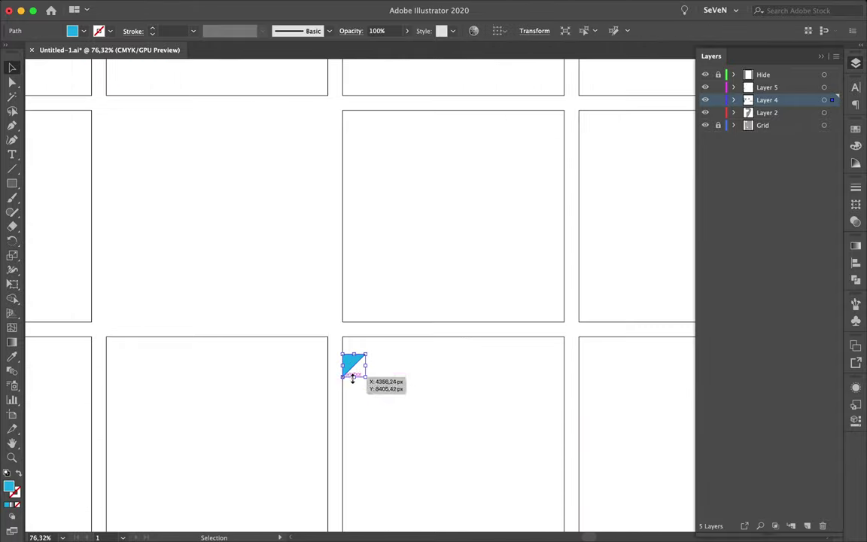
{"action": "scroll", "coordinate": [350, 350], "scroll_direction": "down", "scroll_amount": 5}
{"action": "scroll", "coordinate": [246, 91], "scroll_direction": "up", "scroll_amount": 4}
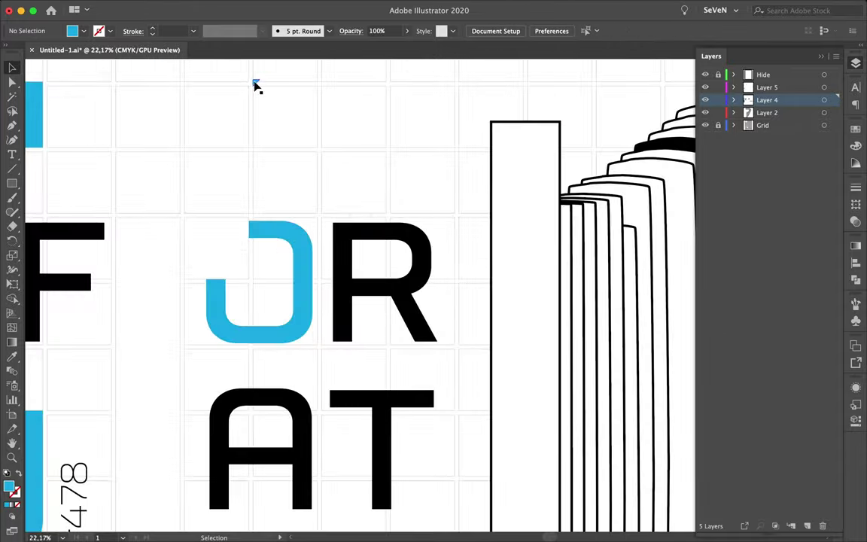
- Place the remaining triangles at grid cell corners, including the top-left cell
{"action": "left_click_drag", "start_coordinate": [350, 350], "coordinate": [207, 247]}
{"action": "scroll", "coordinate": [207, 247], "scroll_direction": "up", "scroll_amount": 3}
{"action": "scroll", "coordinate": [225, 211], "scroll_direction": "left", "scroll_amount": 3}
{"action": "left_click_drag", "start_coordinate": [294, 224], "coordinate": [159, 98]}
{"action": "scroll", "coordinate": [240, 228], "scroll_direction": "down", "scroll_amount": 3}
{"action": "scroll", "coordinate": [224, 188], "scroll_direction": "down", "scroll_amount": 3}
{"action": "scroll", "coordinate": [224, 187], "scroll_direction": "down", "scroll_amount": 1}
{"action": "scroll", "coordinate": [416, 444], "scroll_direction": "up", "scroll_amount": 3}
{"action": "scroll", "coordinate": [348, 234], "scroll_direction": "up", "scroll_amount": 5}
- Move the small blue bar into a grid gap and stretch it to fill the gap's height
{"action": "left_click_drag", "start_coordinate": [309, 226], "coordinate": [294, 213]}
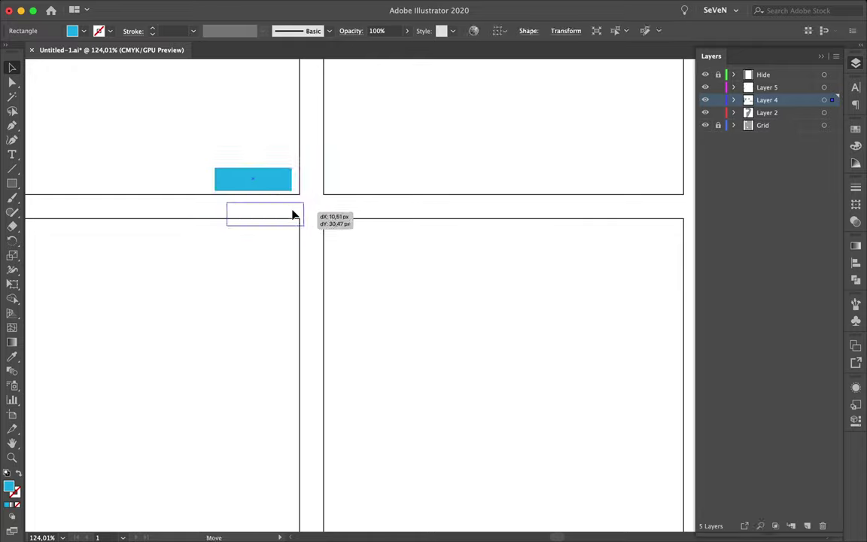
{"action": "scroll", "coordinate": [286, 208], "scroll_direction": "up", "scroll_amount": 3}
{"action": "left_click", "coordinate": [286, 208]}
{"action": "left_click_drag", "start_coordinate": [232, 238], "coordinate": [232, 239]}
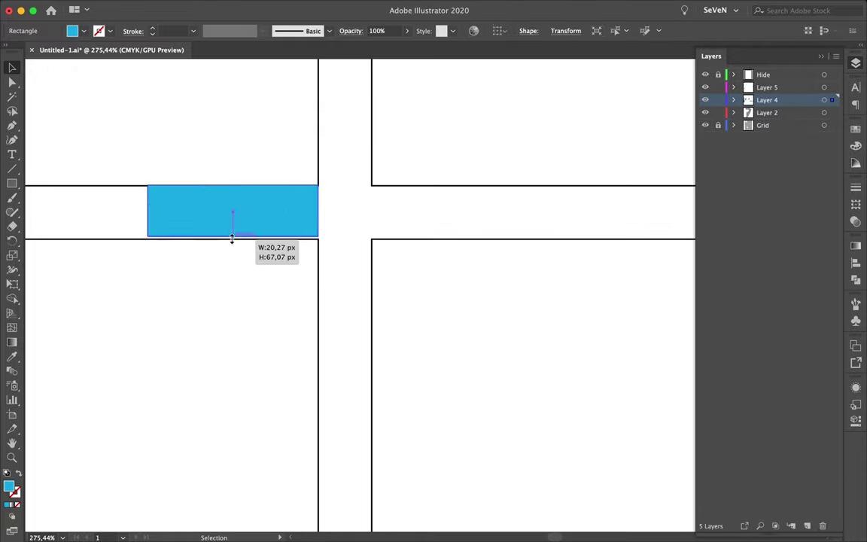
{"action": "scroll", "coordinate": [361, 227], "scroll_direction": "down", "scroll_amount": 3}
{"action": "left_click", "coordinate": [361, 226]}
{"action": "scroll", "coordinate": [361, 227], "scroll_direction": "down", "scroll_amount": 2}
- Copy the blue bar to the left grid junction and to a spot higher on the grid
{"action": "left_click_drag", "start_coordinate": [158, 230], "coordinate": [160, 229]}
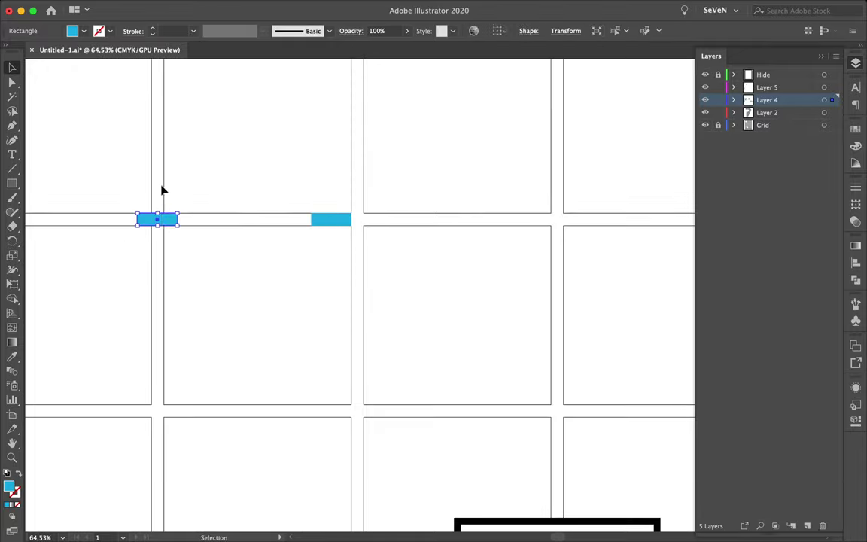
{"action": "left_click", "coordinate": [192, 197]}
{"action": "scroll", "coordinate": [192, 197], "scroll_direction": "down", "scroll_amount": 2}
{"action": "scroll", "coordinate": [246, 240], "scroll_direction": "down", "scroll_amount": 5}
{"action": "left_click_drag", "start_coordinate": [413, 447], "coordinate": [167, 167]}
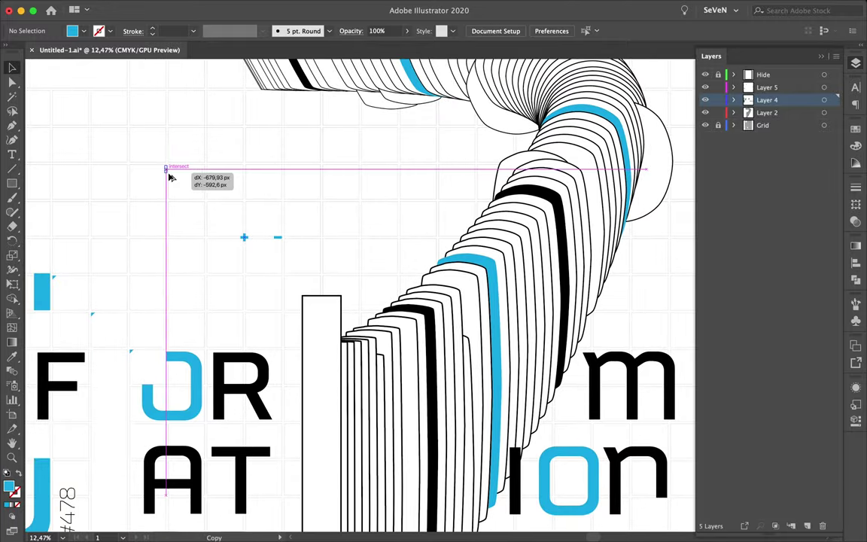
{"action": "left_click", "coordinate": [166, 172]}
{"action": "scroll", "coordinate": [162, 153], "scroll_direction": "down", "scroll_amount": 2}
{"action": "scroll", "coordinate": [119, 116], "scroll_direction": "down", "scroll_amount": 6}
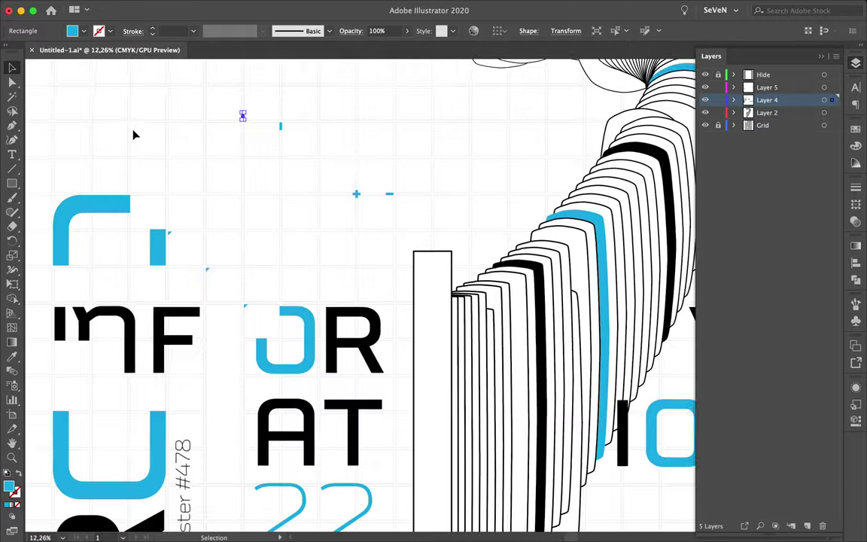
- Draw a tall blue rectangle strip down the poster's left edge from its corner
{"action": "key", "text": "m"}
{"action": "left_click_drag", "start_coordinate": [123, 97], "coordinate": [124, 341]}
{"action": "left_click_drag", "start_coordinate": [472, 98], "coordinate": [478, 105]}
{"action": "scroll", "coordinate": [329, 353], "scroll_direction": "down", "scroll_amount": 2}
{"action": "key", "text": "v"}
{"action": "scroll", "coordinate": [243, 137], "scroll_direction": "up", "scroll_amount": 2}
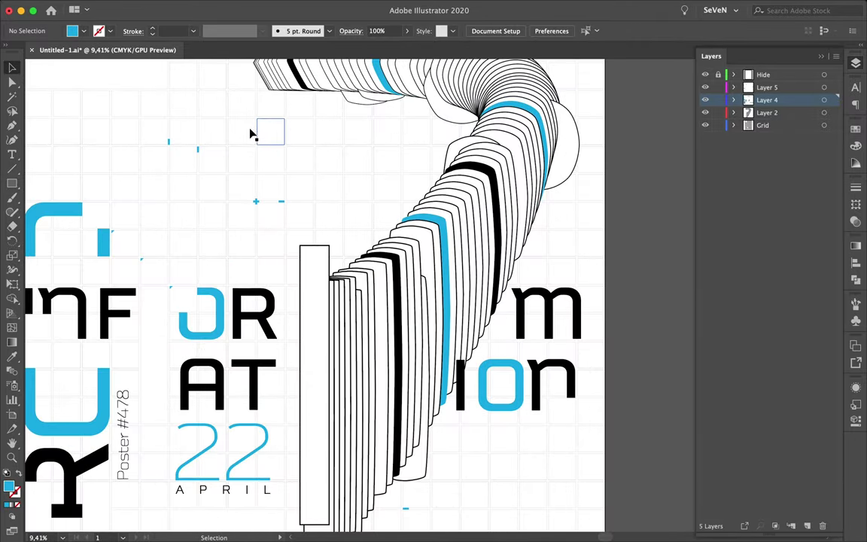
- Widen a grid cell rectangle, then narrow it back down
{"action": "left_click_drag", "start_coordinate": [252, 134], "coordinate": [371, 132]}
{"action": "scroll", "coordinate": [265, 141], "scroll_direction": "up", "scroll_amount": 1}
{"action": "left_click_drag", "start_coordinate": [318, 135], "coordinate": [241, 164]}
- Enlarge a grid cell to span four cells and stretch the top-left cell into a long row
{"action": "scroll", "coordinate": [238, 169], "scroll_direction": "up", "scroll_amount": 1}
{"action": "left_click_drag", "start_coordinate": [183, 175], "coordinate": [222, 136]}
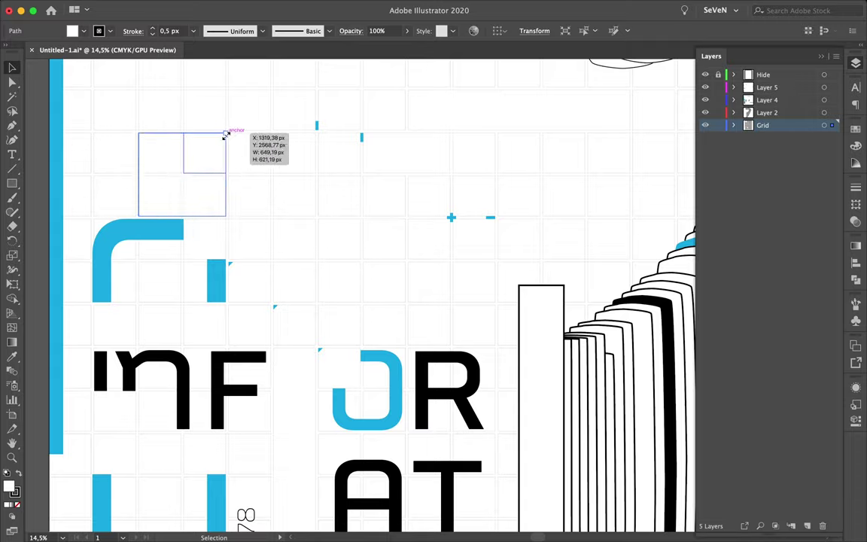
{"action": "scroll", "coordinate": [166, 164], "scroll_direction": "down", "scroll_amount": 2}
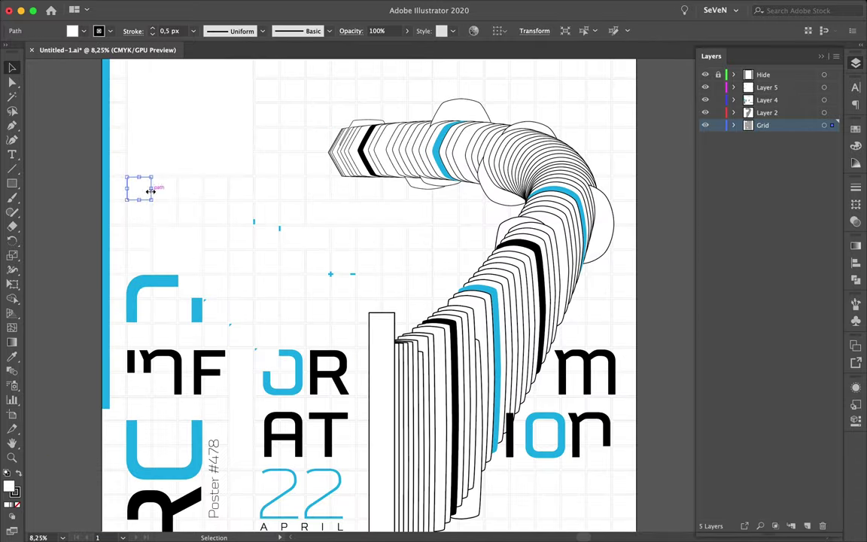
{"action": "scroll", "coordinate": [151, 189], "scroll_direction": "up", "scroll_amount": 2}
{"action": "scroll", "coordinate": [75, 197], "scroll_direction": "up", "scroll_amount": 1}
{"action": "scroll", "coordinate": [76, 197], "scroll_direction": "down", "scroll_amount": 3}
{"action": "left_click", "coordinate": [151, 229]}
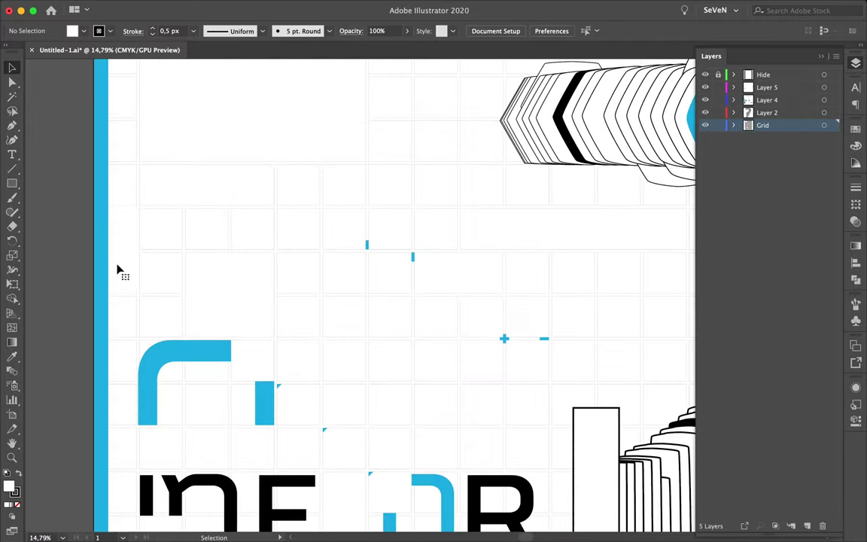
{"action": "scroll", "coordinate": [117, 269], "scroll_direction": "down", "scroll_amount": 2}
{"action": "left_click", "coordinate": [116, 109]}
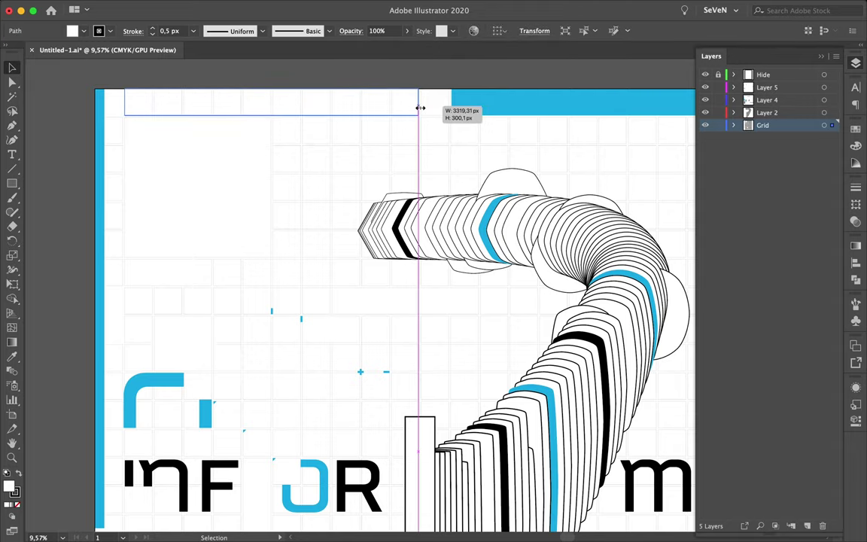
{"action": "scroll", "coordinate": [420, 87], "scroll_direction": "up", "scroll_amount": 3}
{"action": "left_click_drag", "start_coordinate": [419, 107], "coordinate": [421, 91]}
{"action": "scroll", "coordinate": [422, 91], "scroll_direction": "down", "scroll_amount": 2}
- Resize a single grid cell into a larger block
{"action": "left_click", "coordinate": [323, 127]}
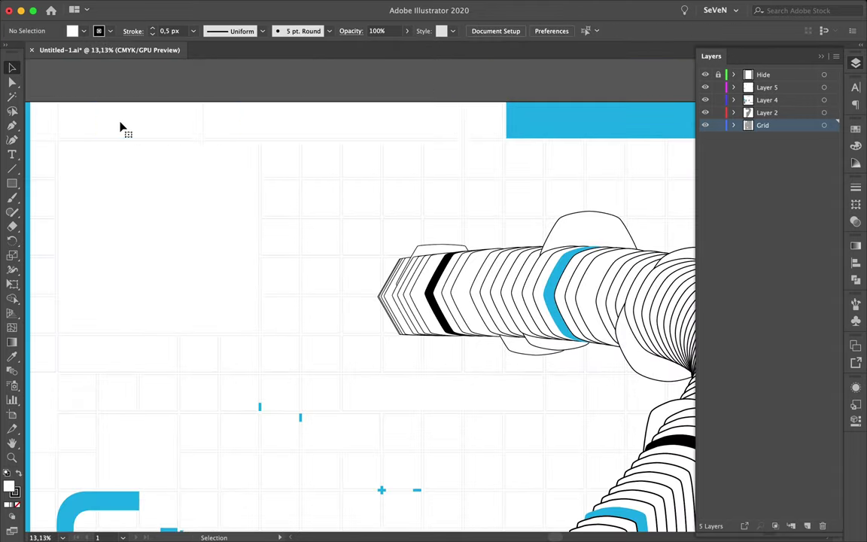
{"action": "scroll", "coordinate": [121, 127], "scroll_direction": "down", "scroll_amount": 1}
{"action": "left_click", "coordinate": [237, 133]}
{"action": "scroll", "coordinate": [234, 211], "scroll_direction": "up", "scroll_amount": 4}
{"action": "scroll", "coordinate": [233, 208], "scroll_direction": "down", "scroll_amount": 3}
{"action": "left_click_drag", "start_coordinate": [234, 211], "coordinate": [208, 183]}
{"action": "scroll", "coordinate": [193, 195], "scroll_direction": "down", "scroll_amount": 3}
{"action": "scroll", "coordinate": [201, 250], "scroll_direction": "up", "scroll_amount": 1}
{"action": "scroll", "coordinate": [234, 260], "scroll_direction": "up", "scroll_amount": 2}
- Widen a cell across two columns and enlarge another into a repositioned 2x2 block
{"action": "left_click_drag", "start_coordinate": [233, 260], "coordinate": [299, 213]}
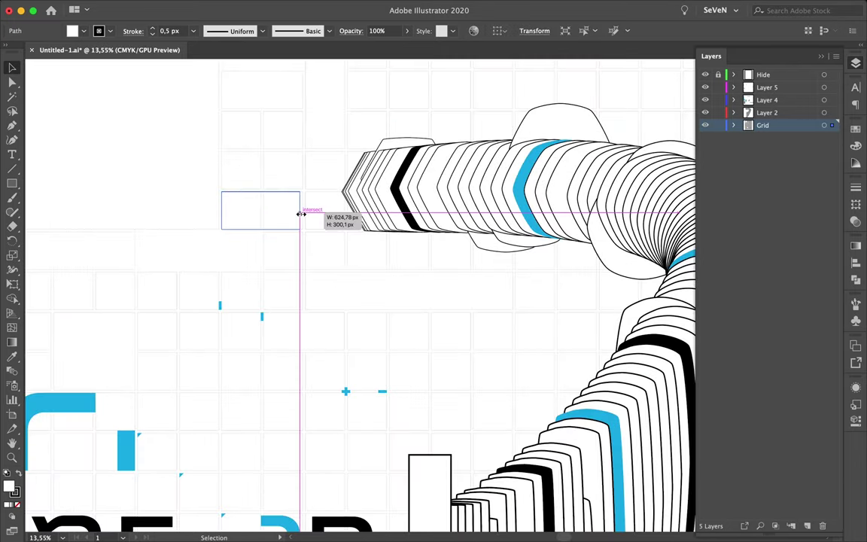
{"action": "scroll", "coordinate": [267, 214], "scroll_direction": "up", "scroll_amount": 3}
{"action": "scroll", "coordinate": [263, 329], "scroll_direction": "down", "scroll_amount": 3}
{"action": "left_click", "coordinate": [416, 316], "text": "shift"}
{"action": "scroll", "coordinate": [418, 316], "scroll_direction": "down", "scroll_amount": 3}
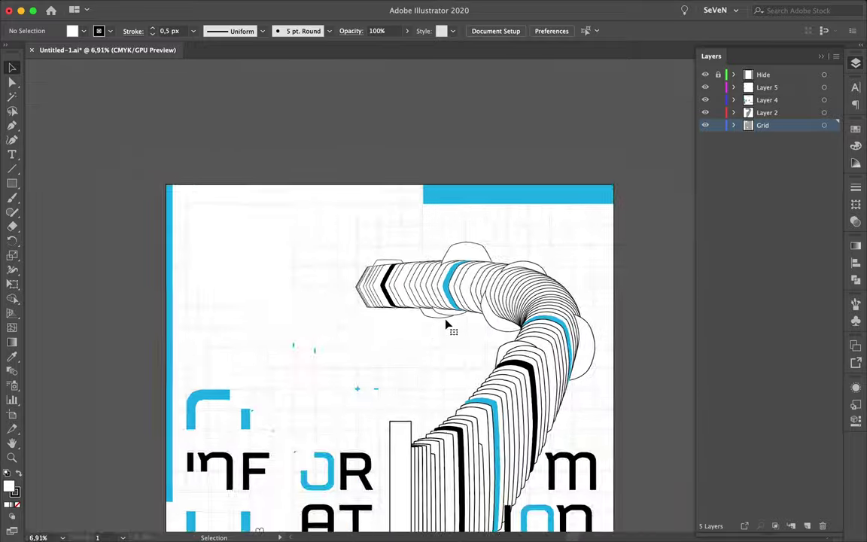
{"action": "scroll", "coordinate": [552, 251], "scroll_direction": "up", "scroll_amount": 3}
{"action": "left_click_drag", "start_coordinate": [542, 233], "coordinate": [581, 277]}
{"action": "scroll", "coordinate": [580, 277], "scroll_direction": "up", "scroll_amount": 3}
{"action": "scroll", "coordinate": [557, 68], "scroll_direction": "up", "scroll_amount": 3}
{"action": "scroll", "coordinate": [535, 90], "scroll_direction": "down", "scroll_amount": 5}
{"action": "scroll", "coordinate": [482, 196], "scroll_direction": "up", "scroll_amount": 4}
{"action": "left_click_drag", "start_coordinate": [431, 280], "coordinate": [494, 310]}
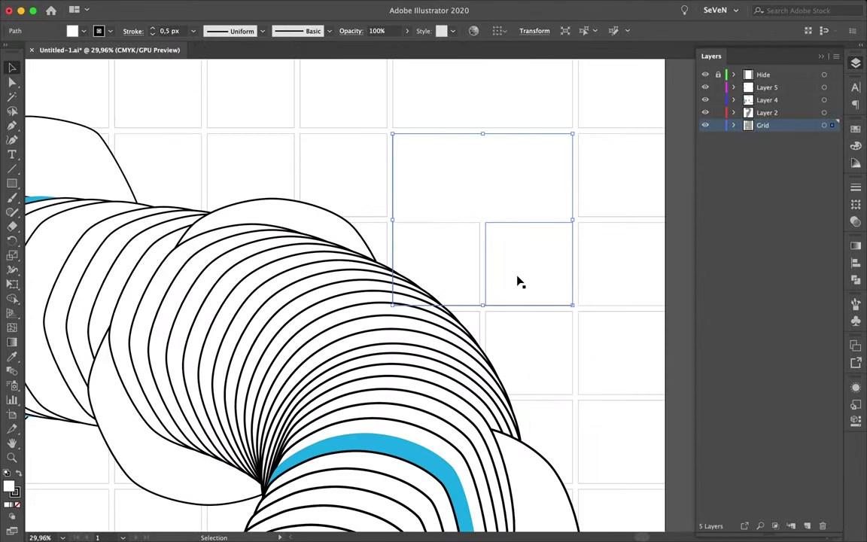
{"action": "left_click", "coordinate": [518, 282]}
- Shrink a grid cell into a small black square and copy it left and downward
{"action": "scroll", "coordinate": [520, 255], "scroll_direction": "down", "scroll_amount": 3}
{"action": "scroll", "coordinate": [519, 279], "scroll_direction": "up", "scroll_amount": 2}
{"action": "scroll", "coordinate": [549, 263], "scroll_direction": "up", "scroll_amount": 2}
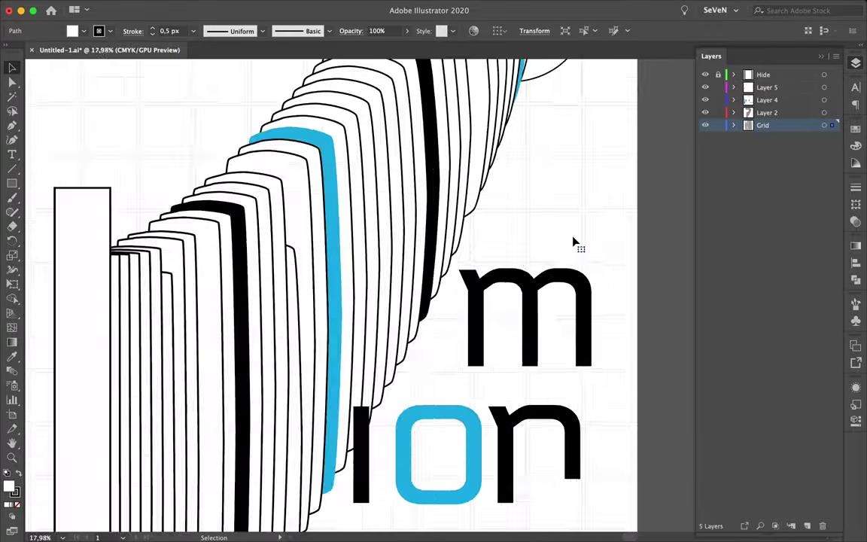
{"action": "scroll", "coordinate": [572, 244], "scroll_direction": "up", "scroll_amount": 1}
{"action": "left_click_drag", "start_coordinate": [590, 290], "coordinate": [537, 242]}
{"action": "left_click_drag", "start_coordinate": [507, 211], "coordinate": [421, 226]}
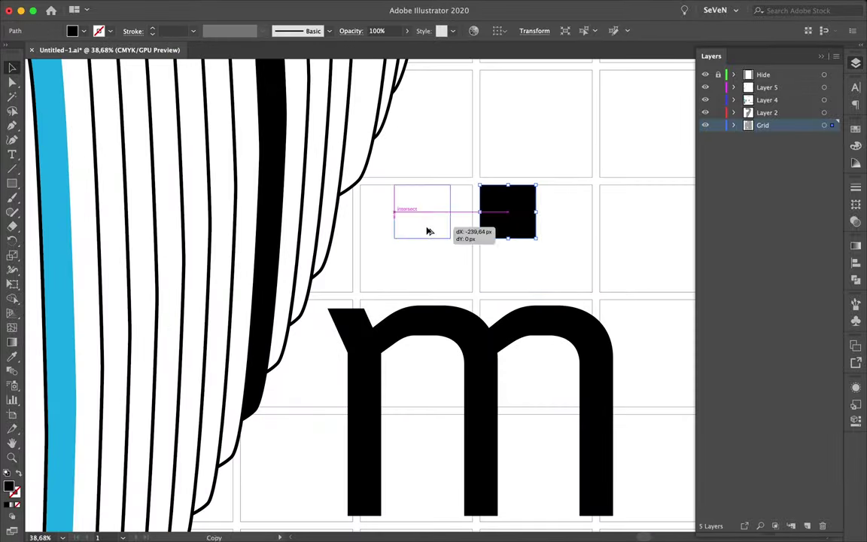
{"action": "scroll", "coordinate": [441, 271], "scroll_direction": "down", "scroll_amount": 2}
{"action": "scroll", "coordinate": [402, 103], "scroll_direction": "down", "scroll_amount": 2}
{"action": "scroll", "coordinate": [193, 228], "scroll_direction": "up", "scroll_amount": 3}
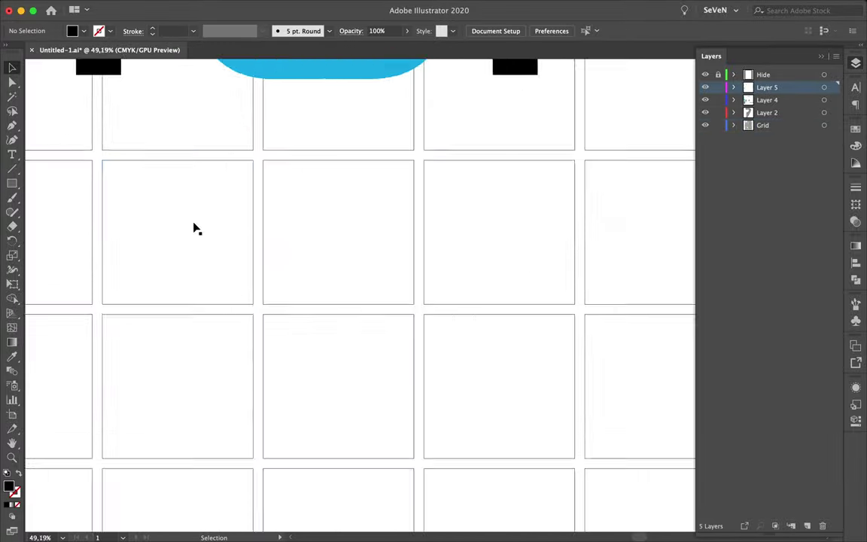
{"action": "scroll", "coordinate": [281, 149], "scroll_direction": "up", "scroll_amount": 1}
{"action": "left_click_drag", "start_coordinate": [286, 160], "coordinate": [290, 209]}
{"action": "left_click", "coordinate": [854, 129]}
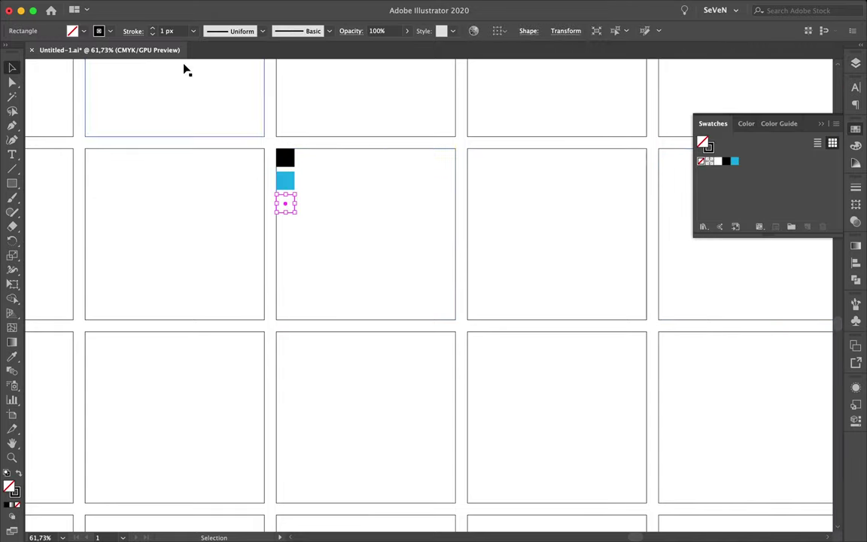
- Group the small squares and place the cluster at the ribbon's base
{"action": "left_click", "coordinate": [294, 213]}
{"action": "scroll", "coordinate": [313, 244], "scroll_direction": "down", "scroll_amount": 3}
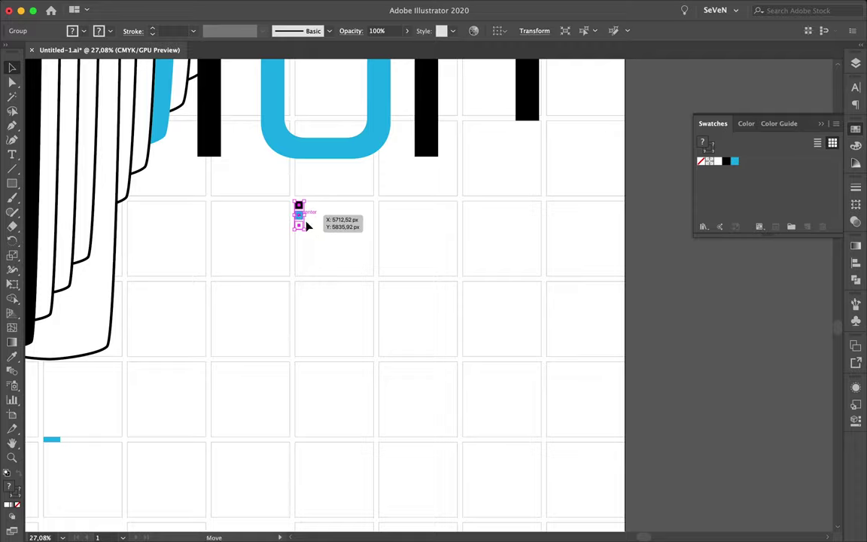
{"action": "scroll", "coordinate": [299, 219], "scroll_direction": "down", "scroll_amount": 5}
{"action": "mouse_move", "coordinate": [409, 470]}
{"action": "left_mouse_down"}
{"action": "mouse_move", "coordinate": [166, 464]}
{"action": "mouse_move", "coordinate": [81, 254]}
{"action": "left_mouse_up"}
{"action": "scroll", "coordinate": [304, 429], "scroll_direction": "up", "scroll_amount": 2}
{"action": "scroll", "coordinate": [81, 253], "scroll_direction": "up", "scroll_amount": 3}
{"action": "scroll", "coordinate": [73, 236], "scroll_direction": "up", "scroll_amount": 2}
{"action": "scroll", "coordinate": [222, 86], "scroll_direction": "up", "scroll_amount": 4}
{"action": "scroll", "coordinate": [220, 89], "scroll_direction": "down", "scroll_amount": 5}
{"action": "mouse_move", "coordinate": [51, 218]}
{"action": "left_mouse_down"}
{"action": "mouse_move", "coordinate": [220, 89]}
{"action": "mouse_move", "coordinate": [227, 224]}
{"action": "left_mouse_up"}
{"action": "scroll", "coordinate": [286, 261], "scroll_direction": "down", "scroll_amount": 3}
{"action": "scroll", "coordinate": [286, 267], "scroll_direction": "down", "scroll_amount": 3}
{"action": "scroll", "coordinate": [286, 267], "scroll_direction": "down", "scroll_amount": 2}
{"action": "scroll", "coordinate": [297, 398], "scroll_direction": "up", "scroll_amount": 2}
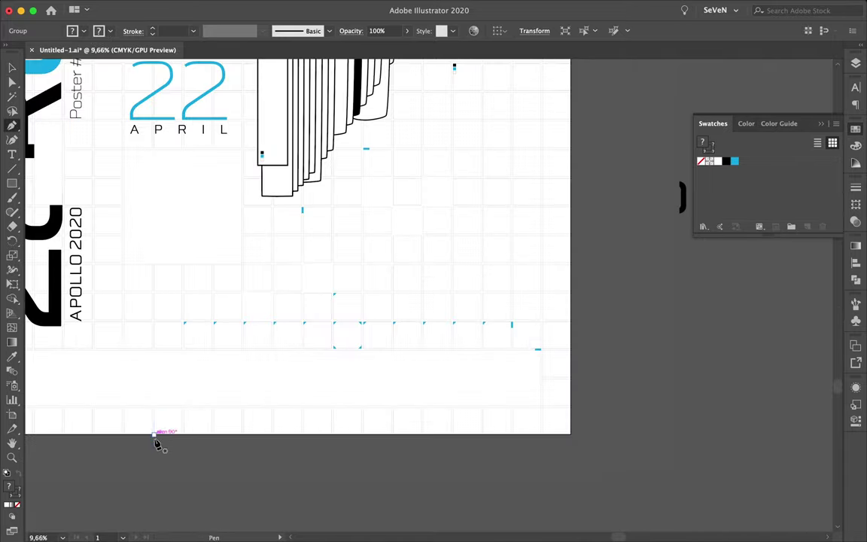
- Finish the stepped path at the right edge and give it a 100 stroke with 260 px dashes
{"action": "left_click", "coordinate": [153, 264]}
{"action": "left_click", "coordinate": [578, 178]}
{"action": "left_click", "coordinate": [856, 186]}
{"action": "type", "text": "100"}
{"action": "key", "text": "Return"}
{"action": "left_click", "coordinate": [705, 268]}
{"action": "type", "text": "260"}
{"action": "key", "text": "Return"}
{"action": "key", "text": "a"}
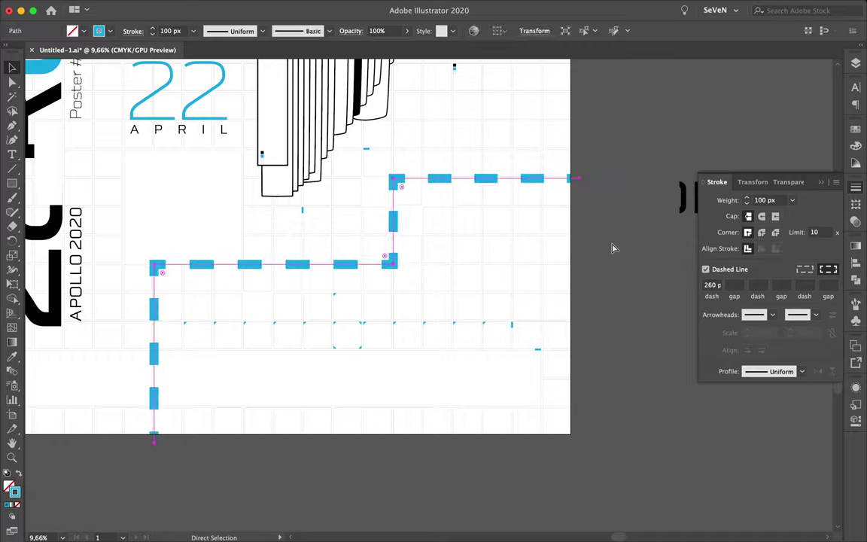
- Draw a right-angled dashed path with four corner points in the poster's upper left
{"action": "left_click", "coordinate": [614, 249]}
{"action": "scroll", "coordinate": [613, 248], "scroll_direction": "down", "scroll_amount": 3}
{"action": "scroll", "coordinate": [342, 174], "scroll_direction": "up", "scroll_amount": 4}
{"action": "key", "text": "p"}
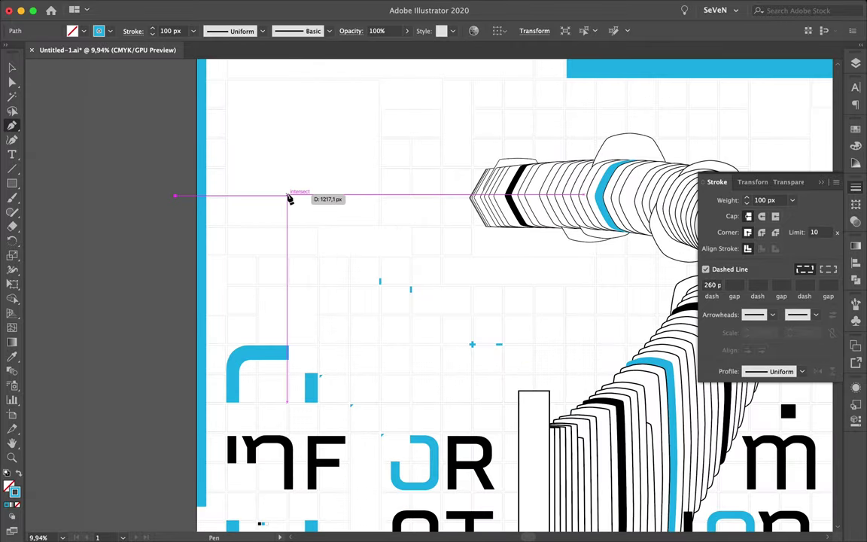
{"action": "left_click", "coordinate": [288, 196]}
{"action": "left_click", "coordinate": [291, 251]}
{"action": "left_click", "coordinate": [407, 252]}
{"action": "scroll", "coordinate": [406, 251], "scroll_direction": "up", "scroll_amount": 3}
{"action": "left_click", "coordinate": [407, 116]}
{"action": "scroll", "coordinate": [296, 120], "scroll_direction": "down", "scroll_amount": 3}
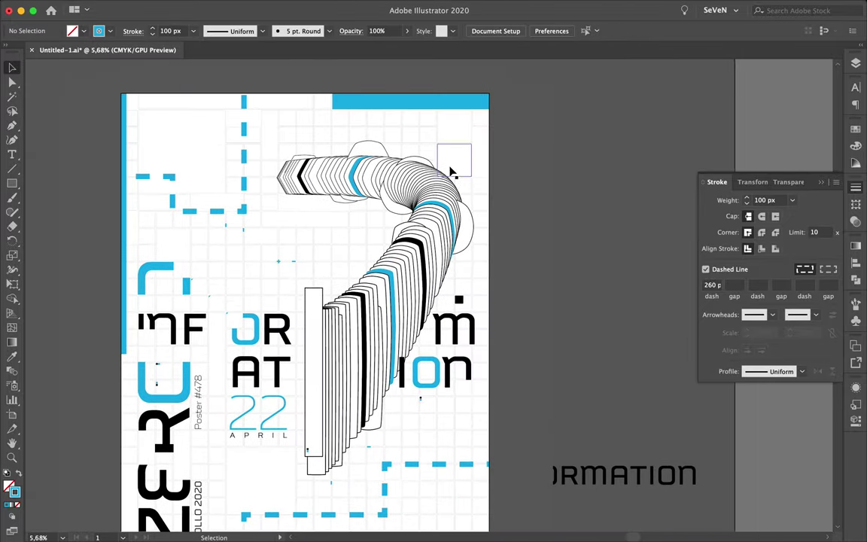
{"action": "key", "text": "F7"}
- Try a solid blue ellipse behind the top-right grid, then undo it
{"action": "left_click_drag", "start_coordinate": [12, 184], "coordinate": [35, 192]}
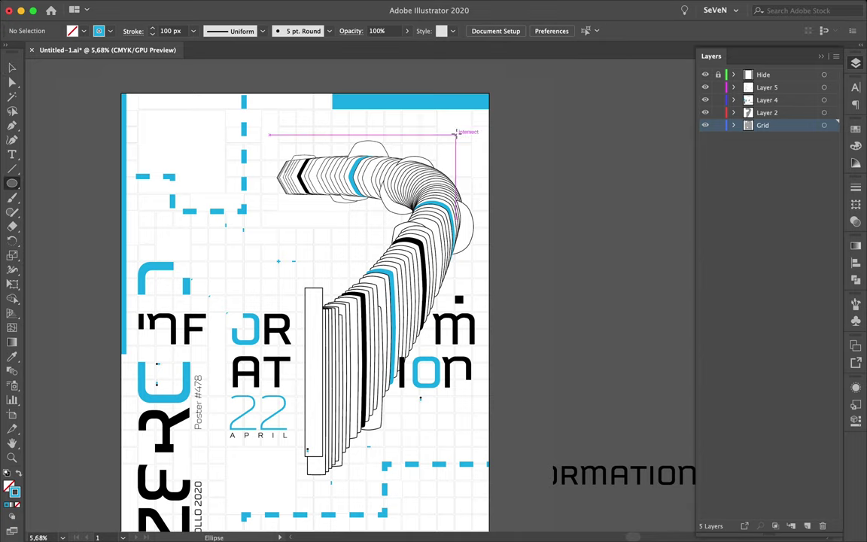
{"action": "left_click_drag", "start_coordinate": [401, 87], "coordinate": [508, 194]}
{"action": "key", "text": "shift+x"}
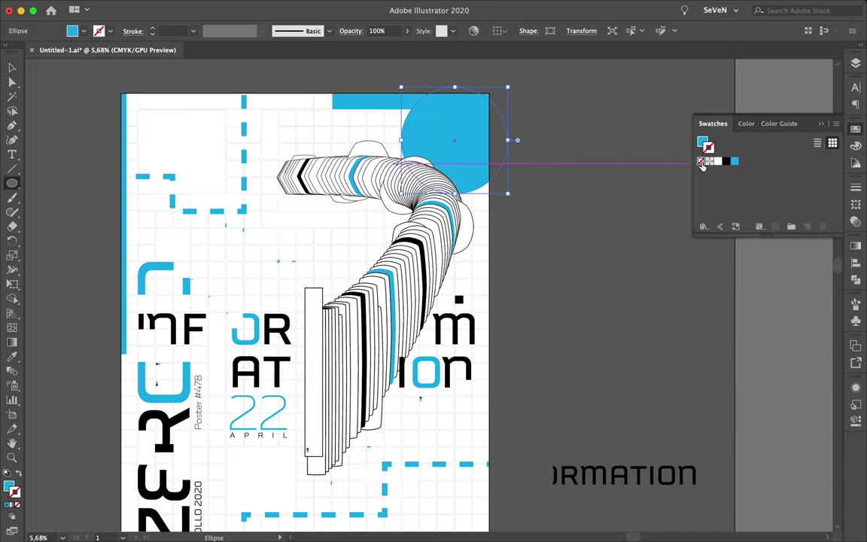
{"action": "right_click", "coordinate": [478, 167]}
{"action": "left_click", "coordinate": [662, 374]}
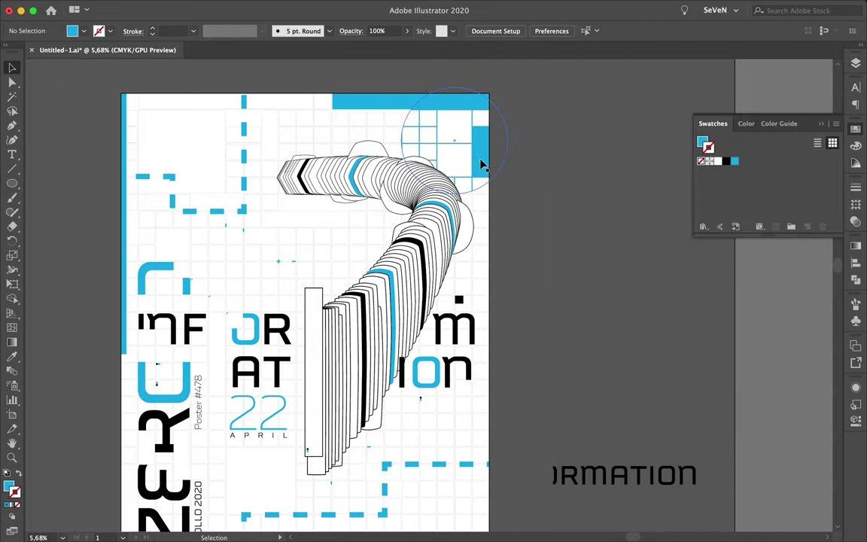
{"action": "key", "text": "ctrl+z"}
- Draw a blue rectangle over the top-right grid cells, send it to back, and position it
{"action": "left_click_drag", "start_coordinate": [501, 214], "coordinate": [501, 215]}
{"action": "right_click", "coordinate": [479, 170]}
{"action": "left_click", "coordinate": [566, 363]}
{"action": "scroll", "coordinate": [452, 166], "scroll_direction": "up", "scroll_amount": 3}
{"action": "scroll", "coordinate": [452, 167], "scroll_direction": "up", "scroll_amount": 2}
{"action": "left_click_drag", "start_coordinate": [527, 141], "coordinate": [556, 147]}
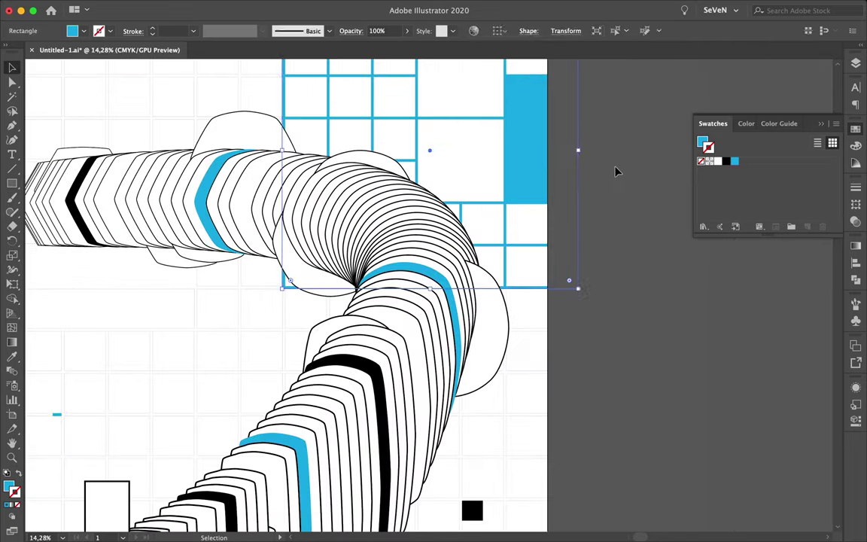
{"action": "scroll", "coordinate": [575, 135], "scroll_direction": "down", "scroll_amount": 3}
{"action": "left_click_drag", "start_coordinate": [554, 146], "coordinate": [555, 146]}
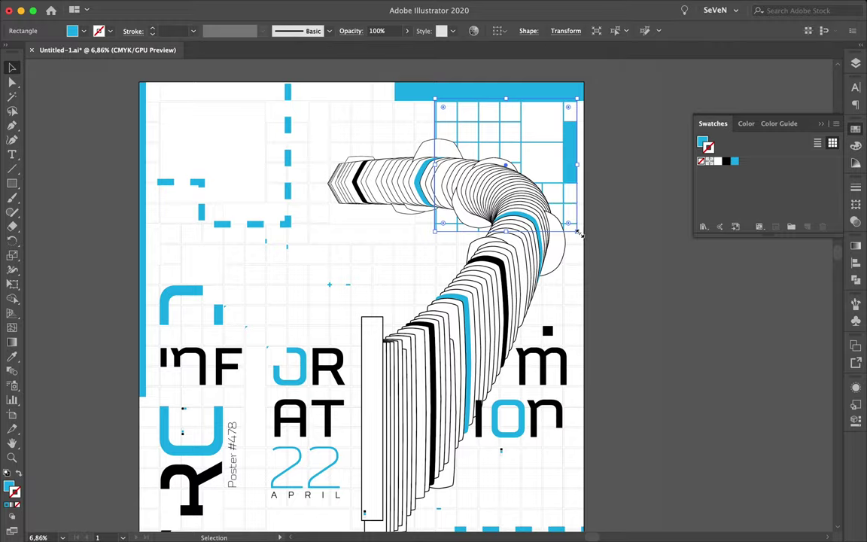
- Check a small grid cell and the top blue bar by selecting and deselecting them
{"action": "scroll", "coordinate": [452, 214], "scroll_direction": "up", "scroll_amount": 5}
{"action": "left_click", "coordinate": [376, 226]}
{"action": "scroll", "coordinate": [376, 226], "scroll_direction": "up", "scroll_amount": 2}
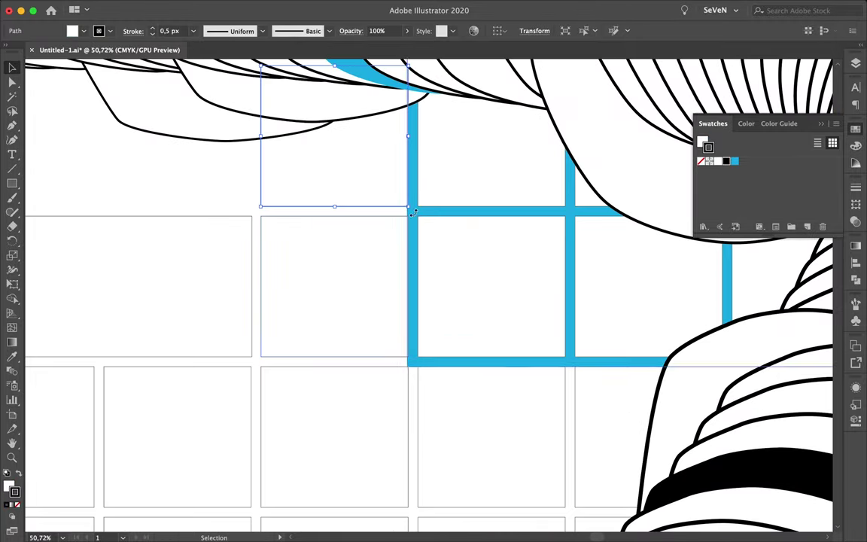
{"action": "left_click", "coordinate": [412, 364]}
{"action": "scroll", "coordinate": [213, 200], "scroll_direction": "down", "scroll_amount": 5}
{"action": "scroll", "coordinate": [213, 201], "scroll_direction": "down", "scroll_amount": 2}
{"action": "scroll", "coordinate": [213, 201], "scroll_direction": "up", "scroll_amount": 5}
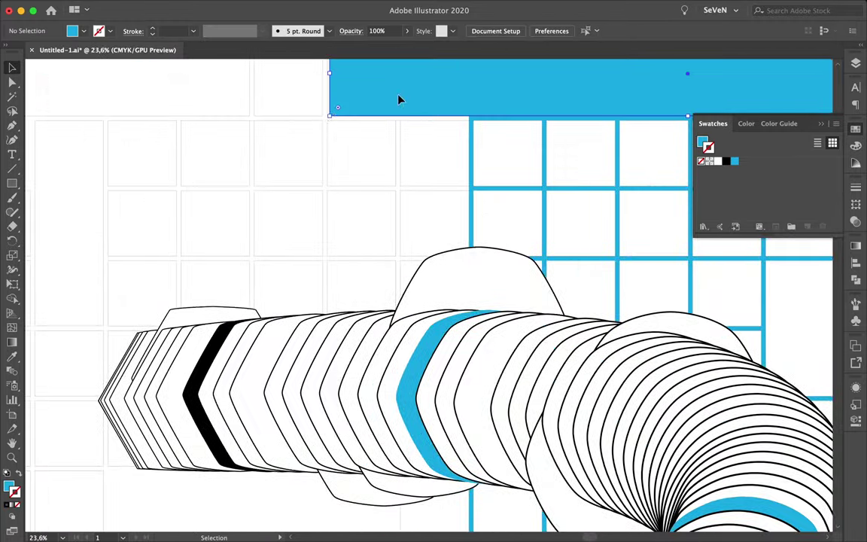
{"action": "left_click_drag", "start_coordinate": [253, 186], "coordinate": [321, 124]}
{"action": "scroll", "coordinate": [576, 304], "scroll_direction": "down", "scroll_amount": 5}
{"action": "left_click", "coordinate": [585, 351]}
{"action": "scroll", "coordinate": [585, 352], "scroll_direction": "down", "scroll_amount": 3}
{"action": "scroll", "coordinate": [585, 351], "scroll_direction": "down", "scroll_amount": 2}
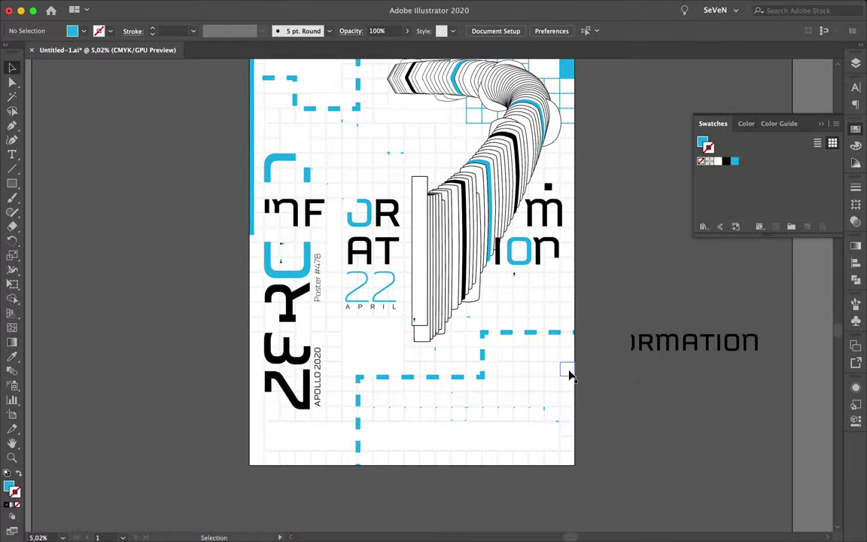
{"action": "scroll", "coordinate": [451, 301], "scroll_direction": "down", "scroll_amount": 1}
- Drag the lower dashed path's anchor points to reshape it into an L
{"action": "key", "text": "a"}
{"action": "left_click_drag", "start_coordinate": [357, 179], "coordinate": [356, 205]}
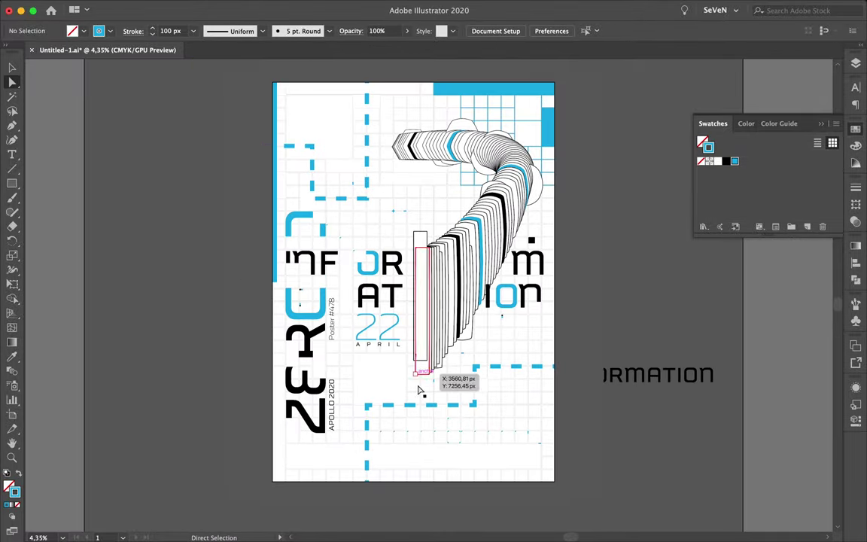
{"action": "left_click_drag", "start_coordinate": [353, 444], "coordinate": [349, 435]}
{"action": "left_click_drag", "start_coordinate": [519, 379], "coordinate": [519, 391]}
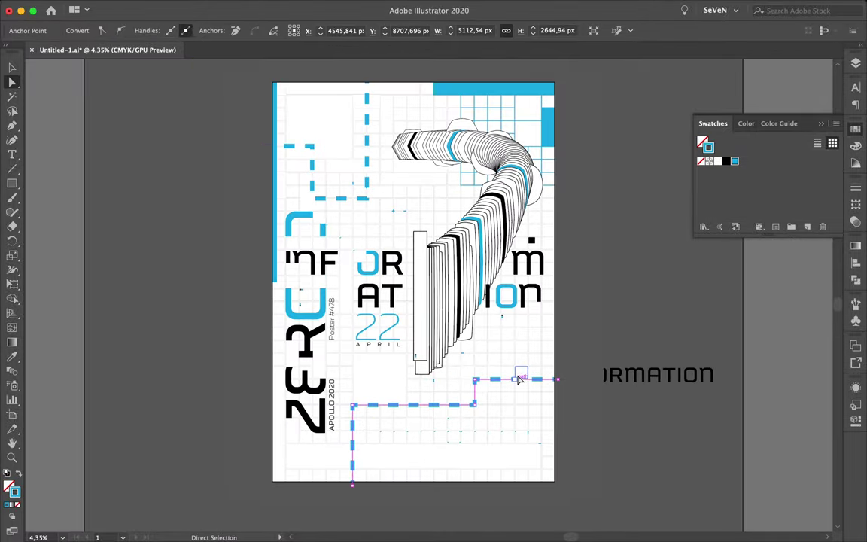
{"action": "scroll", "coordinate": [451, 376], "scroll_direction": "up", "scroll_amount": 3}
{"action": "scroll", "coordinate": [439, 333], "scroll_direction": "down", "scroll_amount": 2}
- Stretch the small blue square under the ribbon into a wide bar
{"action": "left_click", "coordinate": [437, 328]}
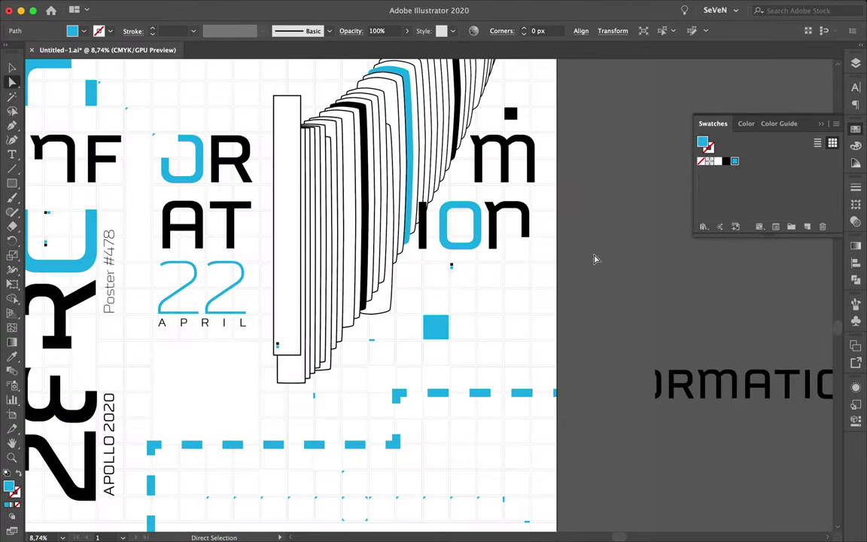
{"action": "scroll", "coordinate": [455, 328], "scroll_direction": "up", "scroll_amount": 2}
{"action": "left_click_drag", "start_coordinate": [453, 329], "coordinate": [502, 329]}
{"action": "key", "text": "v"}
{"action": "scroll", "coordinate": [523, 382], "scroll_direction": "down", "scroll_amount": 4}
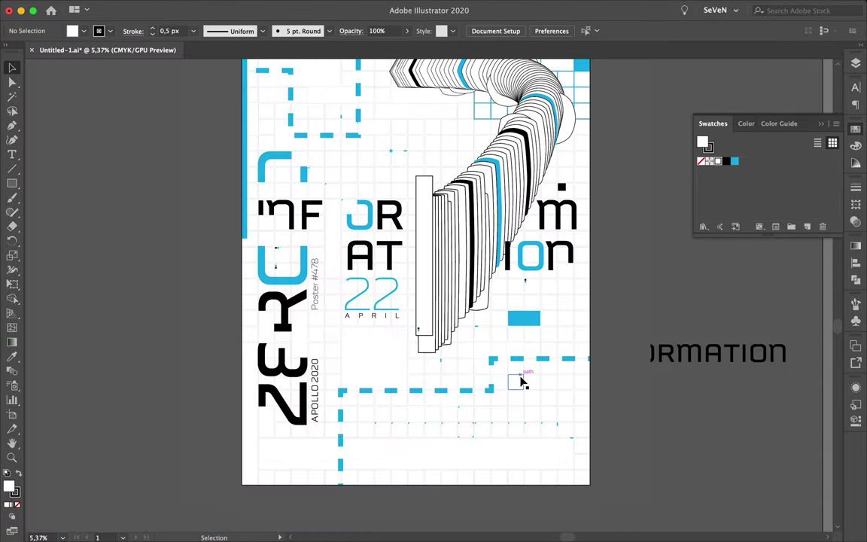
{"action": "scroll", "coordinate": [523, 382], "scroll_direction": "up", "scroll_amount": 2}
- Resize a small empty cell into a square and move it right
{"action": "left_click", "coordinate": [516, 455]}
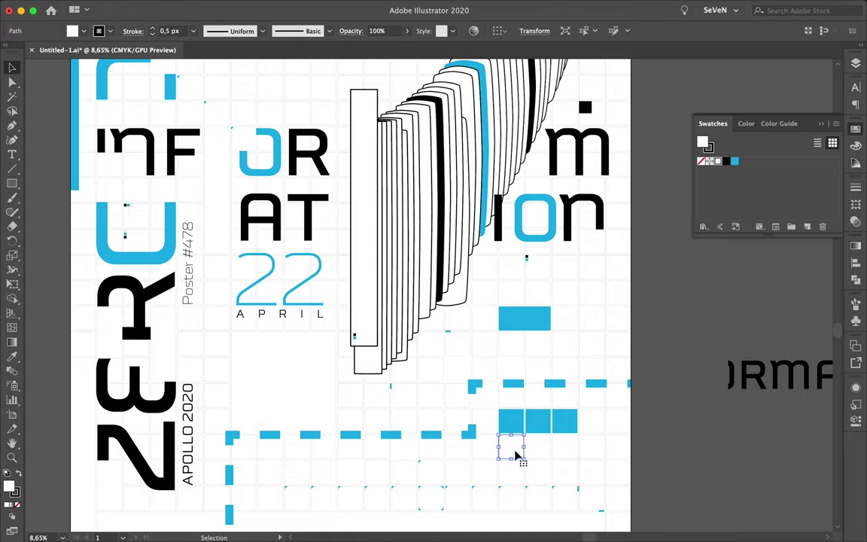
{"action": "scroll", "coordinate": [263, 210], "scroll_direction": "up", "scroll_amount": 3}
{"action": "left_click", "coordinate": [264, 209]}
{"action": "left_click_drag", "start_coordinate": [263, 209], "coordinate": [350, 275]}
{"action": "scroll", "coordinate": [342, 278], "scroll_direction": "up", "scroll_amount": 3}
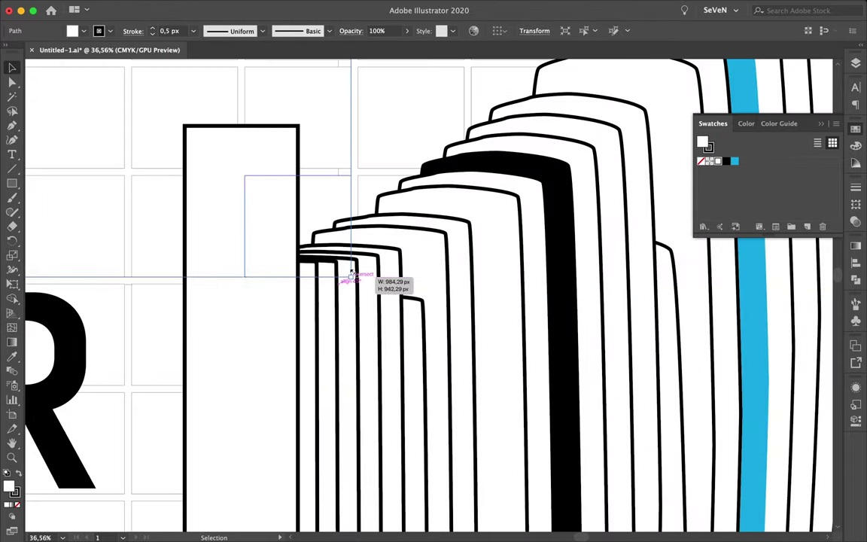
{"action": "scroll", "coordinate": [350, 275], "scroll_direction": "down", "scroll_amount": 3}
{"action": "scroll", "coordinate": [325, 155], "scroll_direction": "down", "scroll_amount": 2}
{"action": "left_click_drag", "start_coordinate": [204, 181], "coordinate": [271, 169]}
{"action": "left_click", "coordinate": [223, 168]}
- Stretch the small cell taller and move it into the next grid slot
{"action": "scroll", "coordinate": [223, 168], "scroll_direction": "up", "scroll_amount": 1}
{"action": "left_click", "coordinate": [340, 197]}
{"action": "left_click_drag", "start_coordinate": [331, 203], "coordinate": [332, 256]}
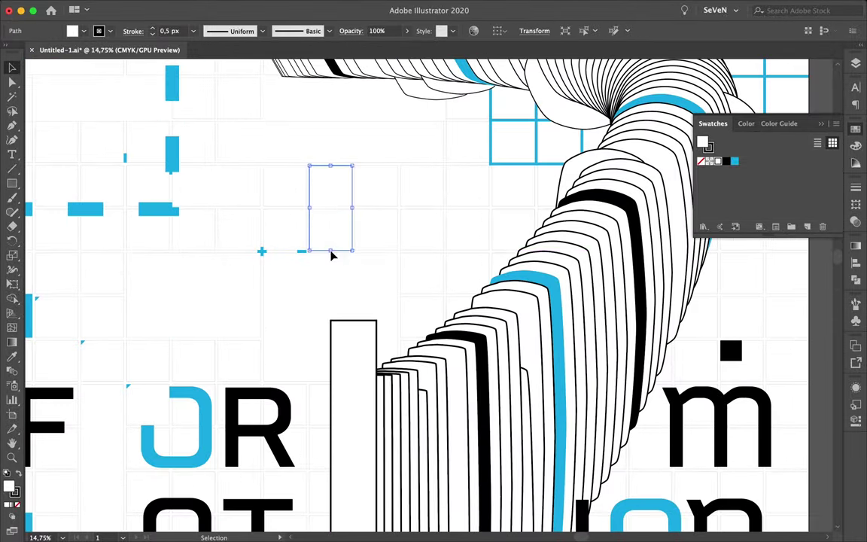
{"action": "scroll", "coordinate": [332, 256], "scroll_direction": "up", "scroll_amount": 2}
{"action": "left_click_drag", "start_coordinate": [343, 180], "coordinate": [431, 195]}
{"action": "scroll", "coordinate": [431, 196], "scroll_direction": "down", "scroll_amount": 3}
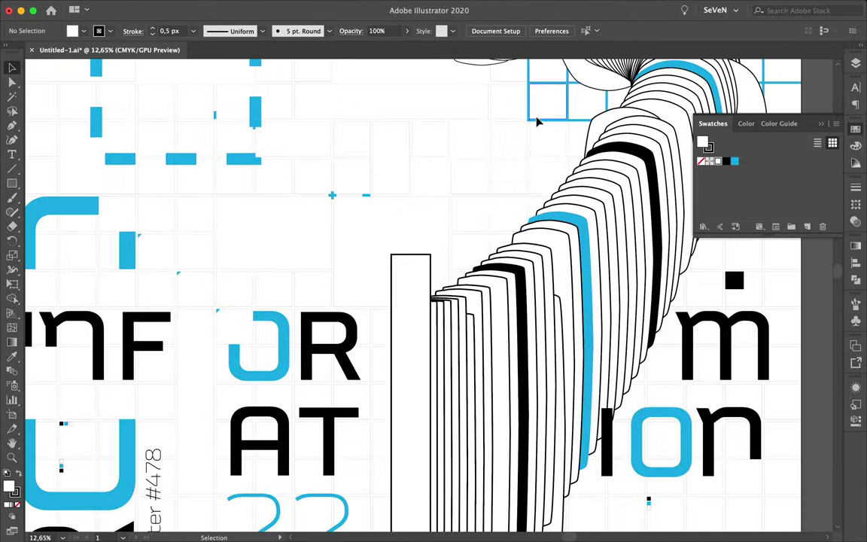
{"action": "left_click", "coordinate": [481, 207]}
{"action": "scroll", "coordinate": [498, 242], "scroll_direction": "down", "scroll_amount": 1}
{"action": "scroll", "coordinate": [178, 178], "scroll_direction": "down", "scroll_amount": 3}
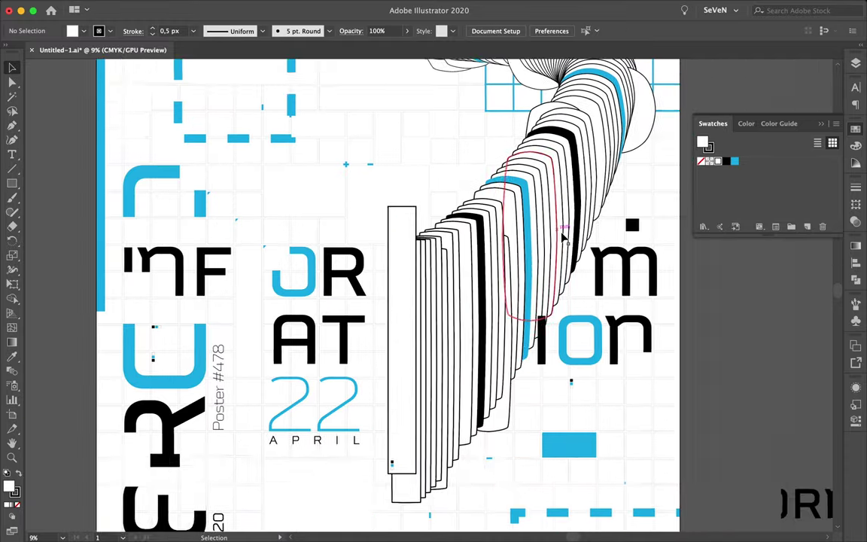
{"action": "scroll", "coordinate": [376, 301], "scroll_direction": "right", "scroll_amount": 2}
- Resize the small rectangle near the 22 date and move it up toward the J
{"action": "left_click", "coordinate": [572, 430]}
{"action": "scroll", "coordinate": [573, 430], "scroll_direction": "up", "scroll_amount": 1}
{"action": "left_click", "coordinate": [433, 407]}
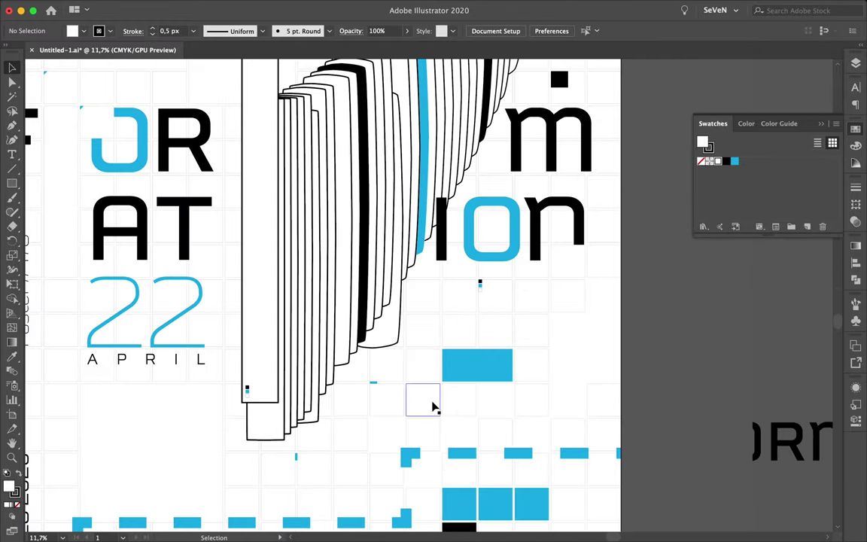
{"action": "scroll", "coordinate": [328, 472], "scroll_direction": "down", "scroll_amount": 2}
{"action": "scroll", "coordinate": [248, 309], "scroll_direction": "up", "scroll_amount": 3}
{"action": "left_click", "coordinate": [248, 309]}
{"action": "mouse_move", "coordinate": [242, 282]}
{"action": "left_mouse_down"}
{"action": "mouse_move", "coordinate": [290, 328]}
{"action": "mouse_move", "coordinate": [445, 376]}
{"action": "left_mouse_up"}
{"action": "left_click", "coordinate": [371, 320]}
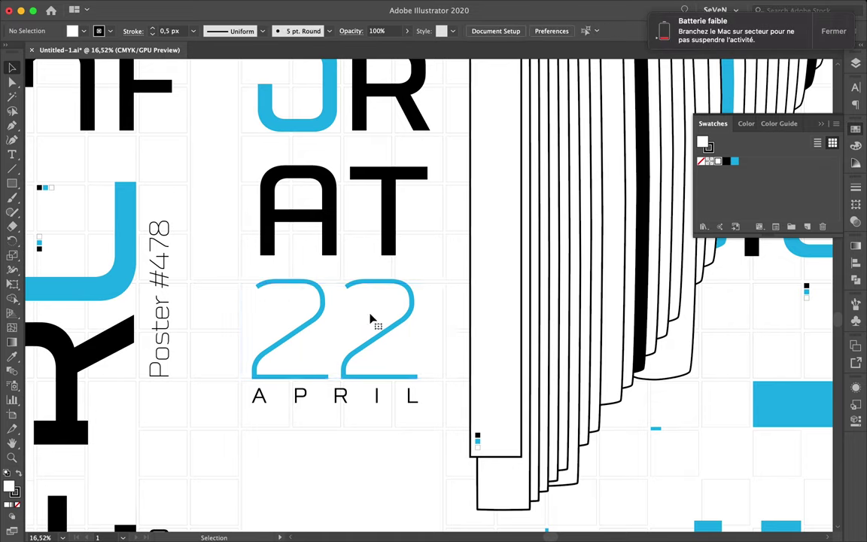
{"action": "left_click_drag", "start_coordinate": [355, 219], "coordinate": [257, 184]}
{"action": "left_click", "coordinate": [253, 127]}
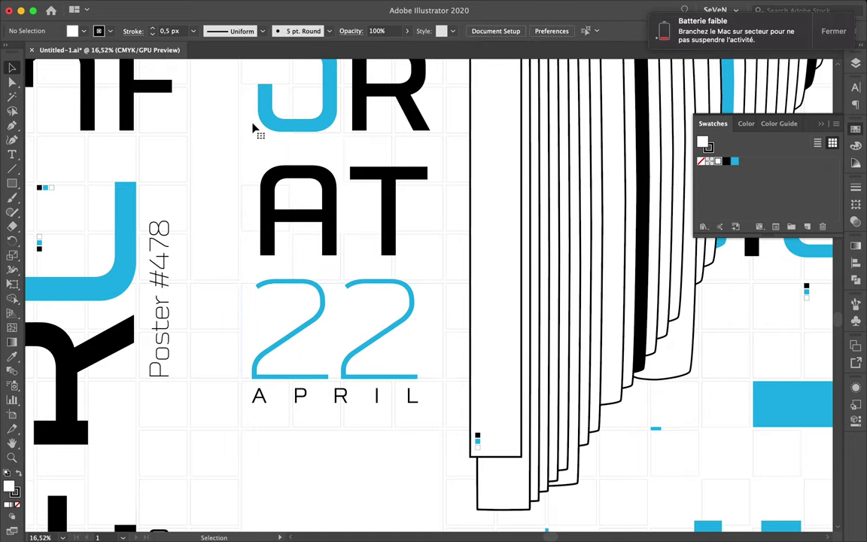
- Fill the small white cell beside the date with blue using the Eyedropper
{"action": "left_click_drag", "start_coordinate": [253, 128], "coordinate": [460, 173]}
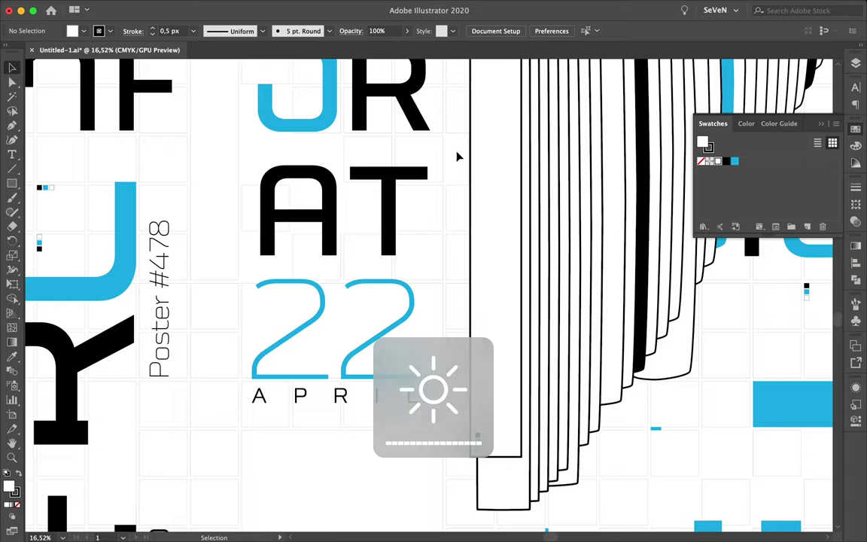
{"action": "scroll", "coordinate": [460, 362], "scroll_direction": "down", "scroll_amount": 10}
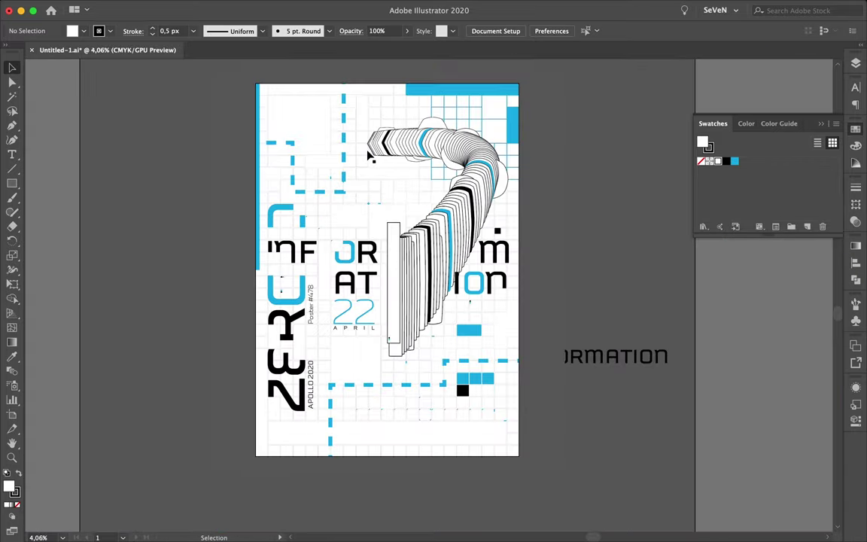
{"action": "scroll", "coordinate": [441, 303], "scroll_direction": "up", "scroll_amount": 3}
{"action": "key", "text": "i"}
{"action": "left_click", "coordinate": [491, 351]}
{"action": "left_click", "coordinate": [630, 7]}
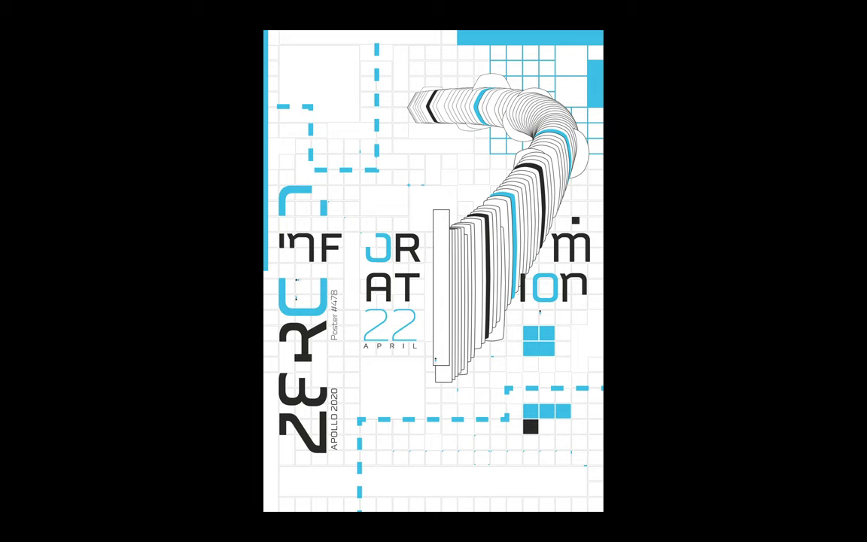